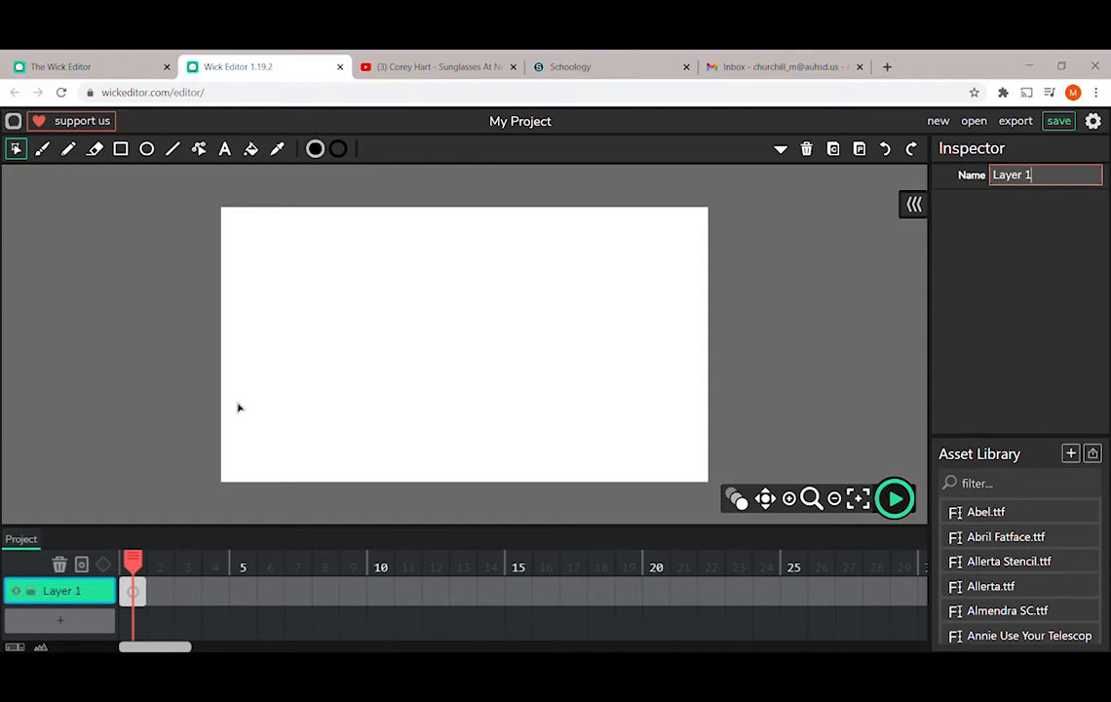
# Step: Rename Layer 1 as B
pyautogui.click(69, 594)
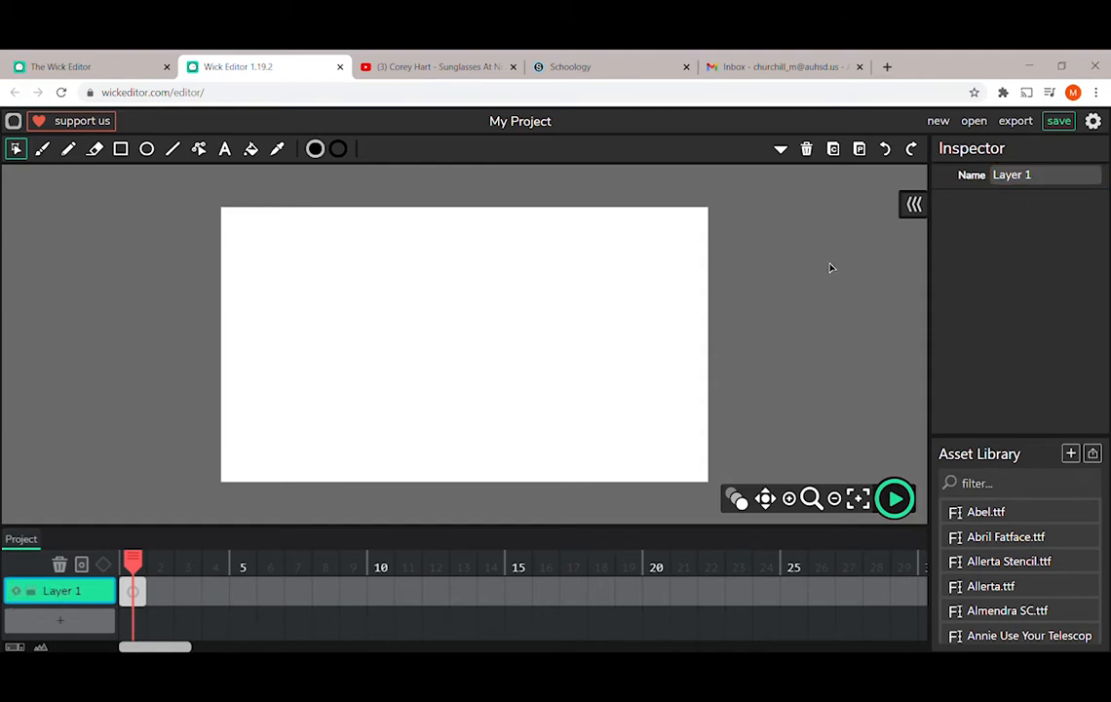
pyautogui.click(980, 178)
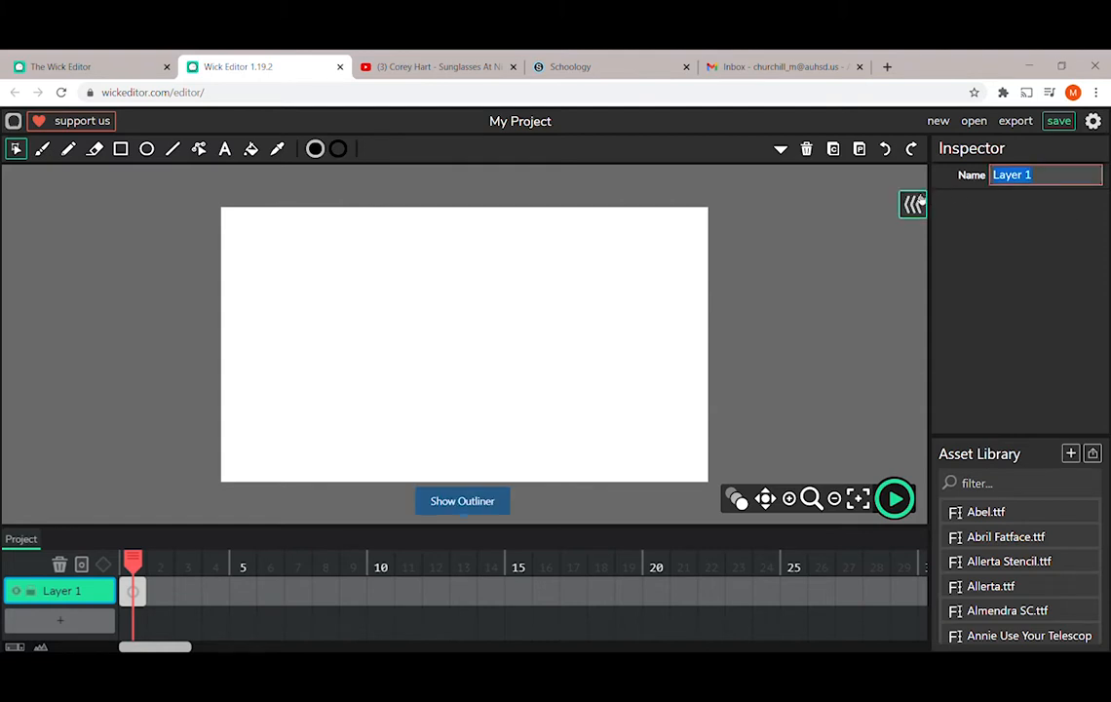
pyautogui.write('B')
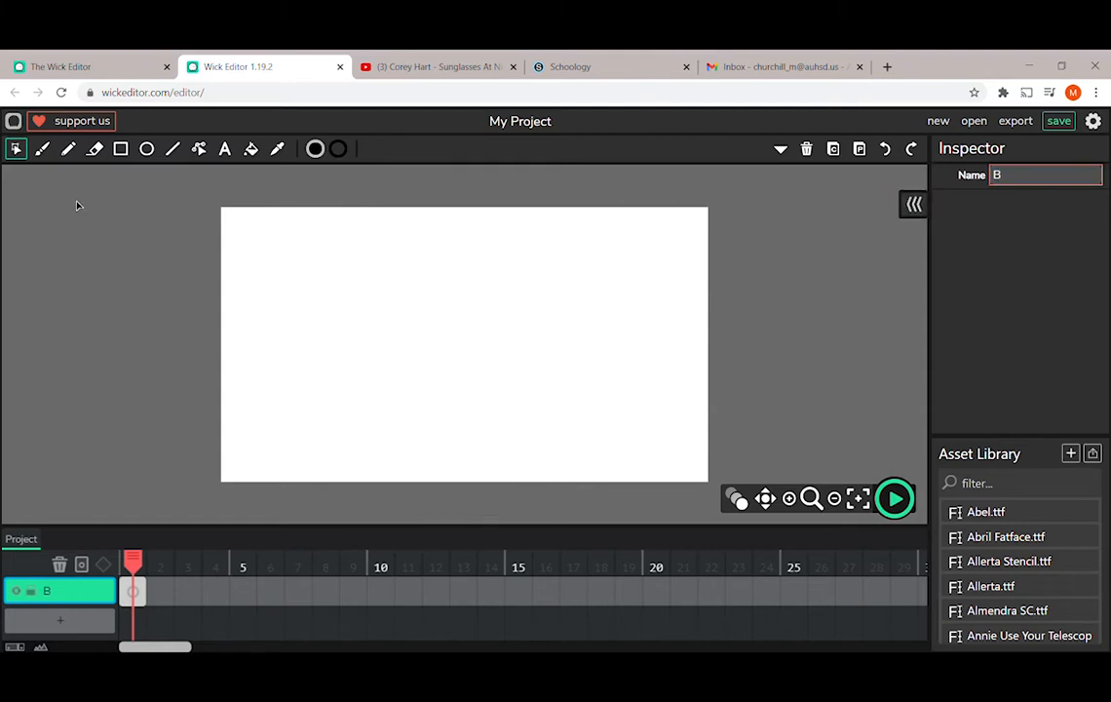
pyautogui.click(60, 350)
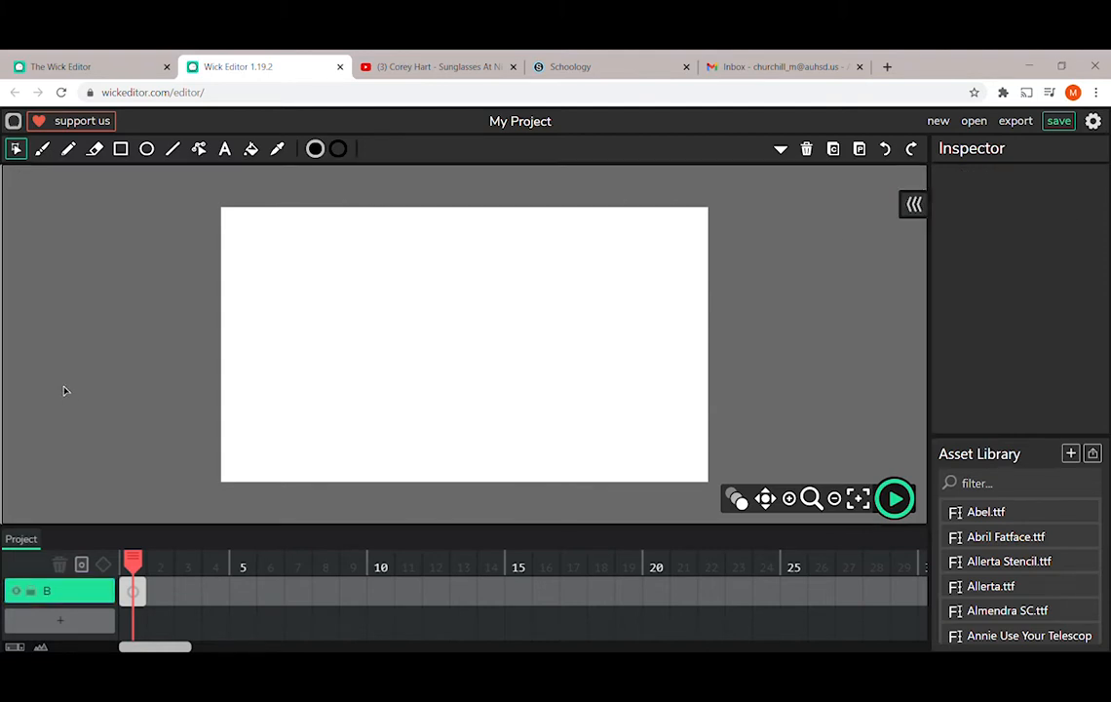
# Step: Add a text object reading "B" in the upper-left area of the canvas
pyautogui.click(224, 149)
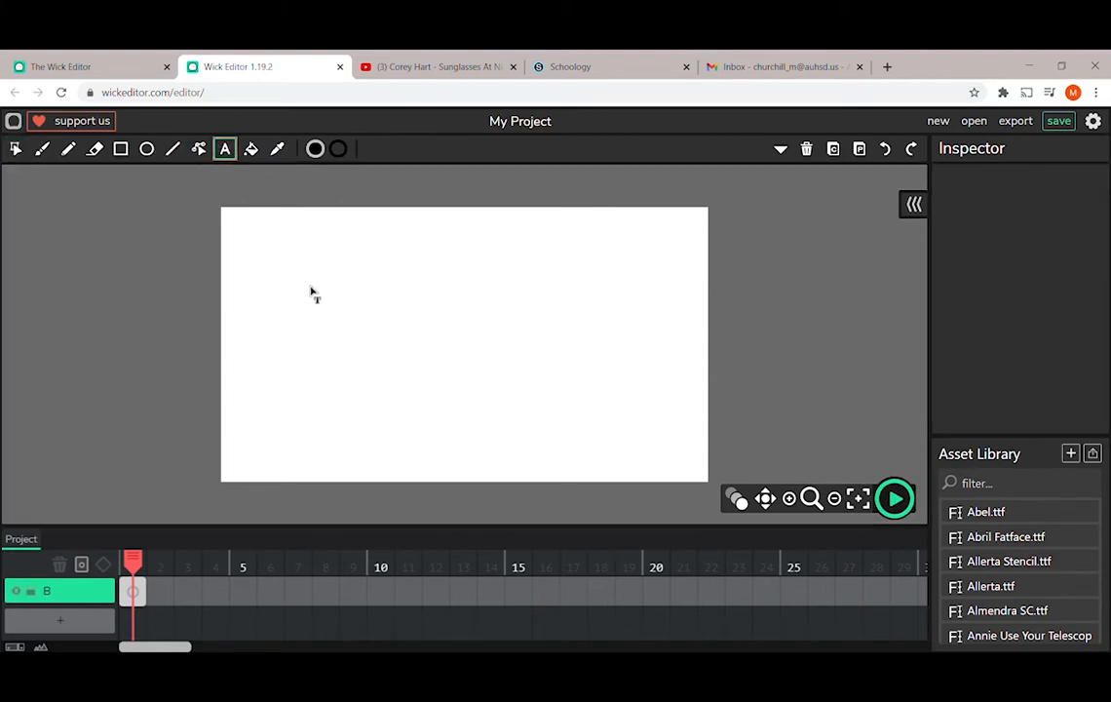
pyautogui.click(291, 261)
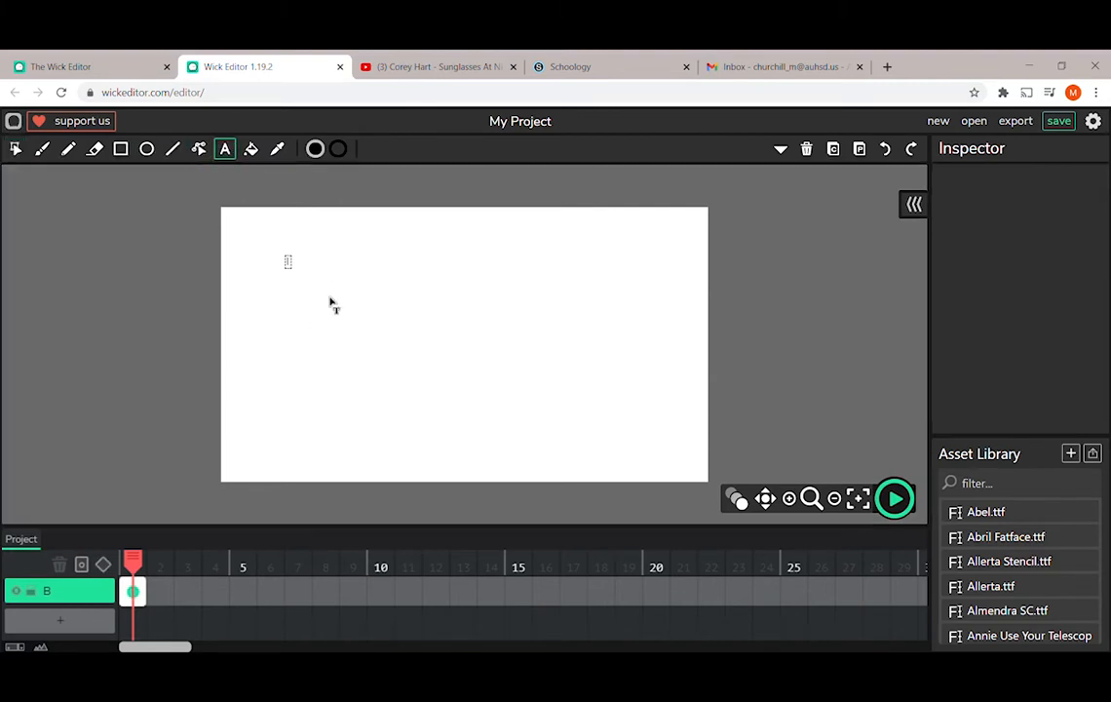
pyautogui.click(16, 148)
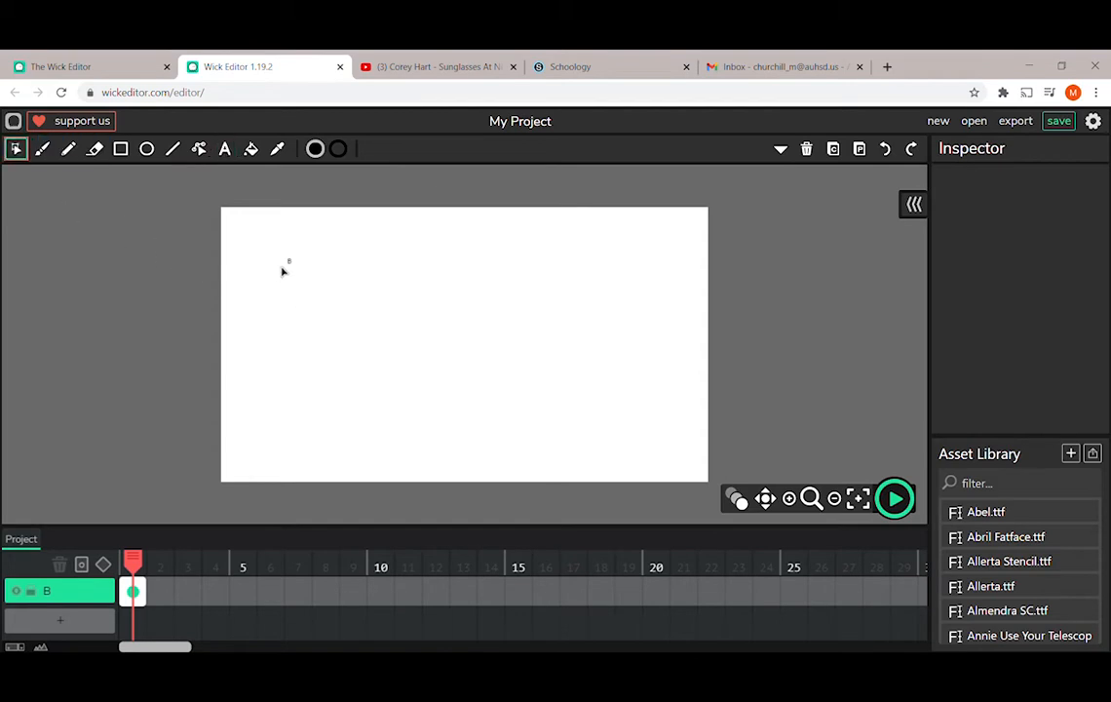
# Step: Set the B text's font family to Candal and its font size to 200
pyautogui.click(285, 265)
pyautogui.click(1048, 390)
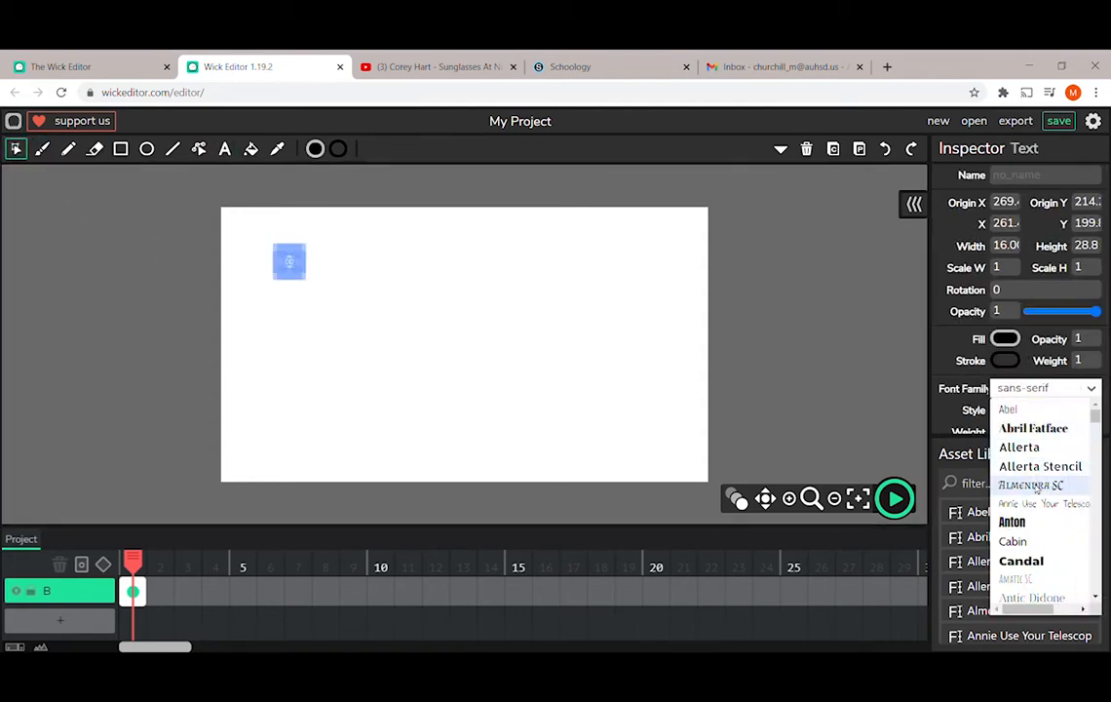
pyautogui.click(1019, 561)
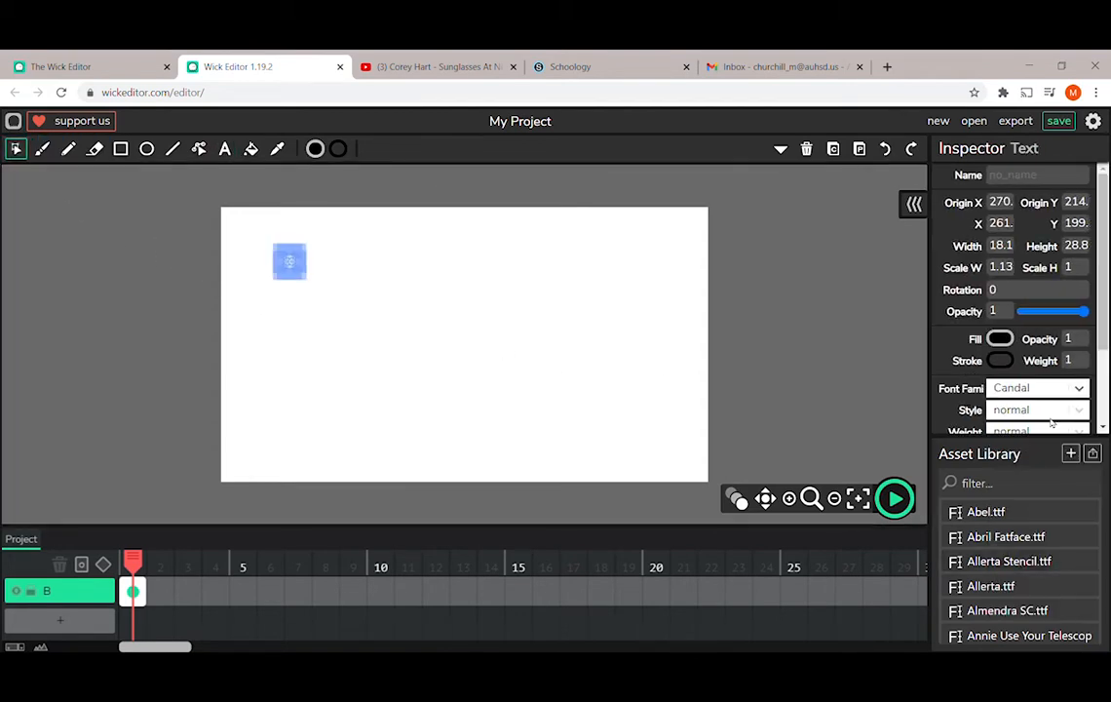
pyautogui.scroll(-1, 1062, 413)
pyautogui.moveTo(1026, 383); pyautogui.dragTo(964, 386)
pyautogui.write('175')
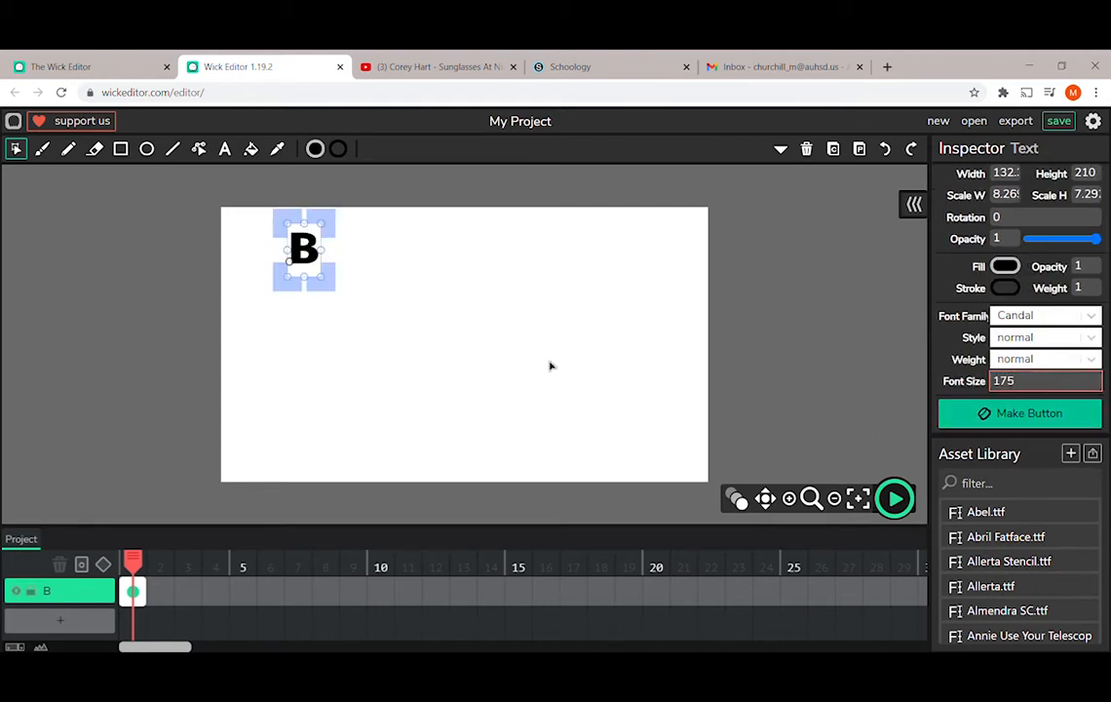
pyautogui.moveTo(1069, 390); pyautogui.dragTo(923, 397)
pyautogui.write('200')
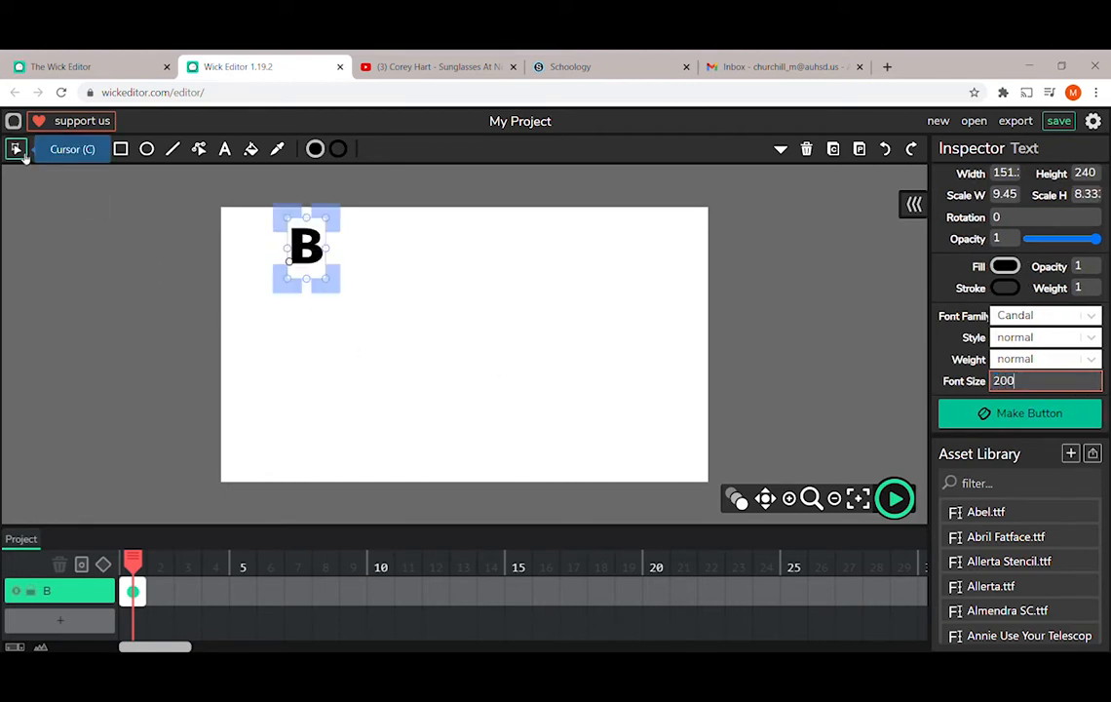
# Step: Convert the B text into a button and move it over the canvas's upper edge, to about X 107, Y -184
pyautogui.moveTo(332, 293); pyautogui.dragTo(318, 309)
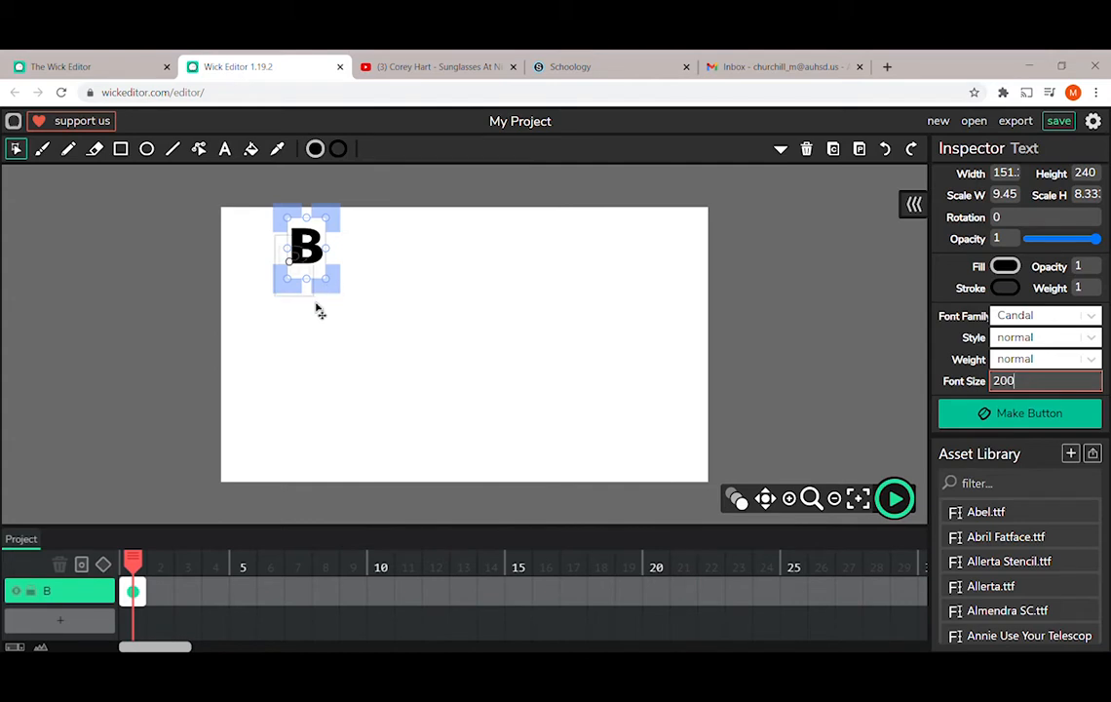
pyautogui.click(1028, 417)
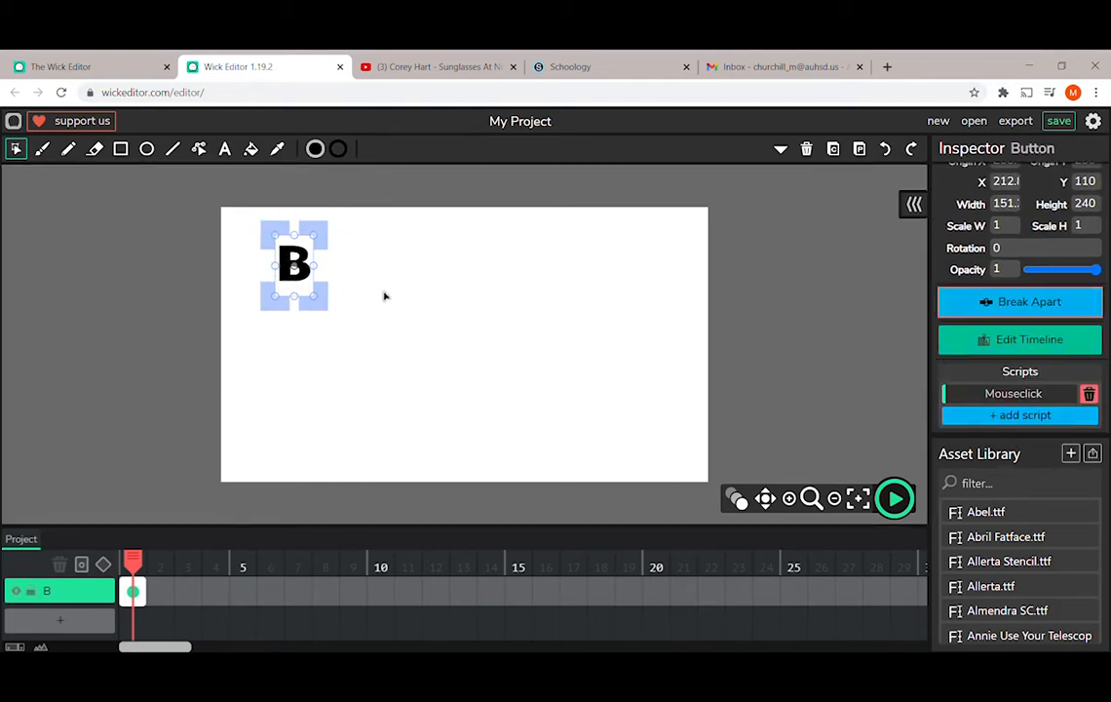
pyautogui.moveTo(325, 304); pyautogui.dragTo(299, 234)
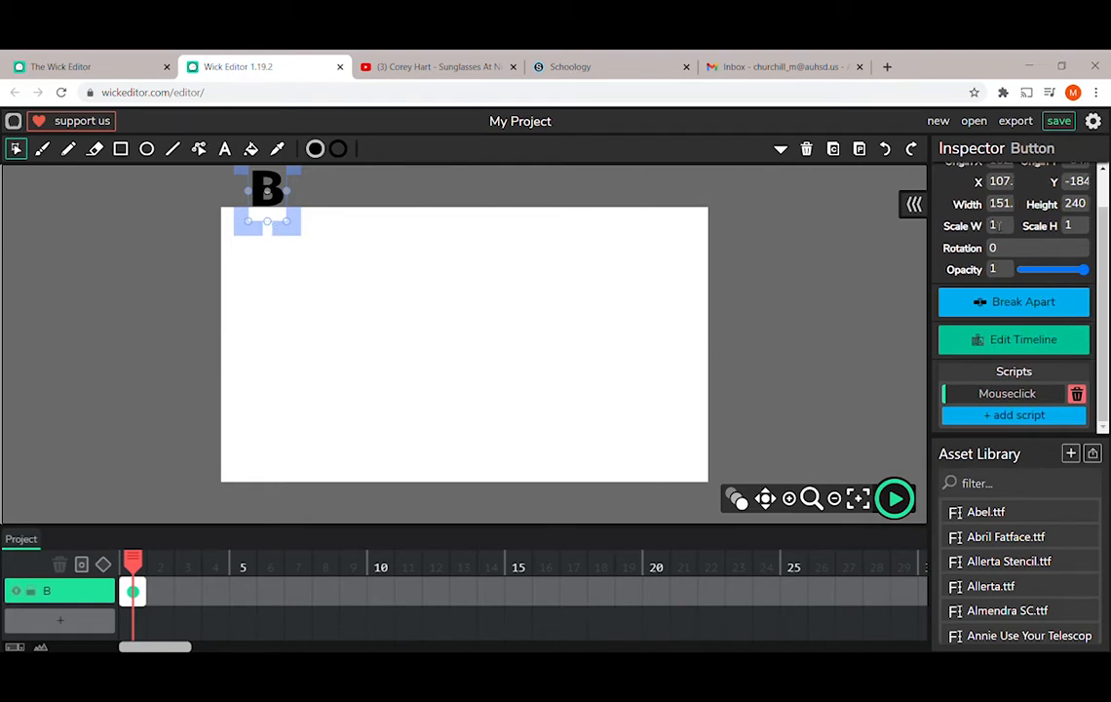
# Step: Set the B button's position to X 100 and Y -185
pyautogui.scroll(1, 1004, 216)
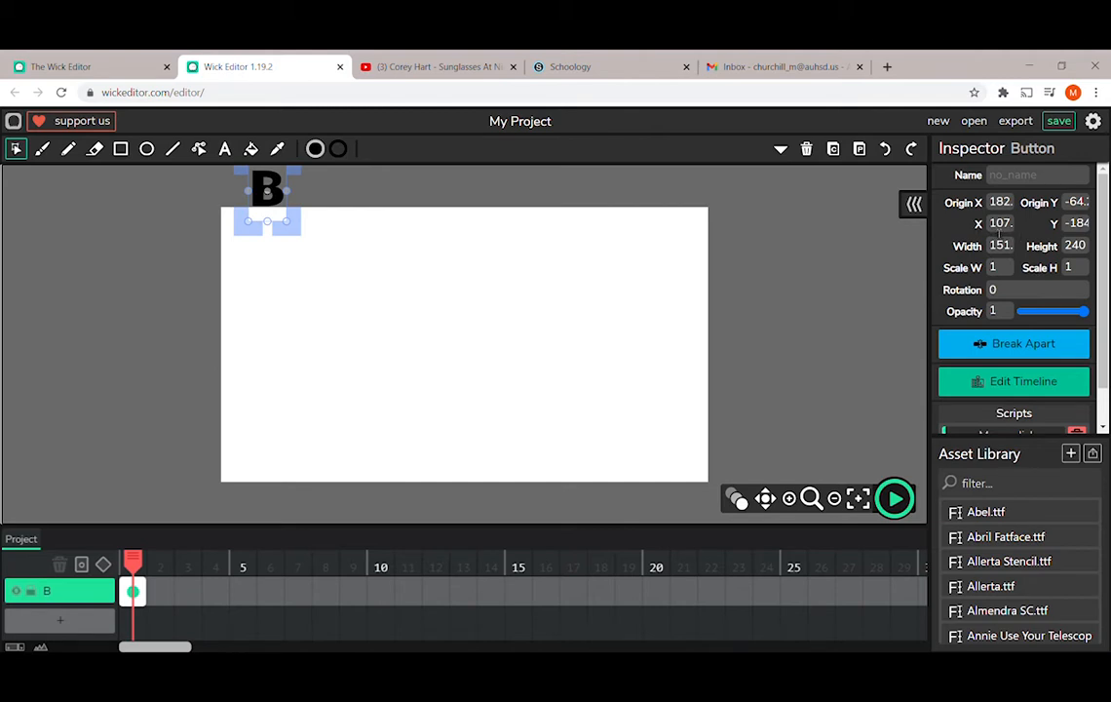
pyautogui.moveTo(990, 225); pyautogui.dragTo(1030, 231)
pyautogui.click(1007, 229)
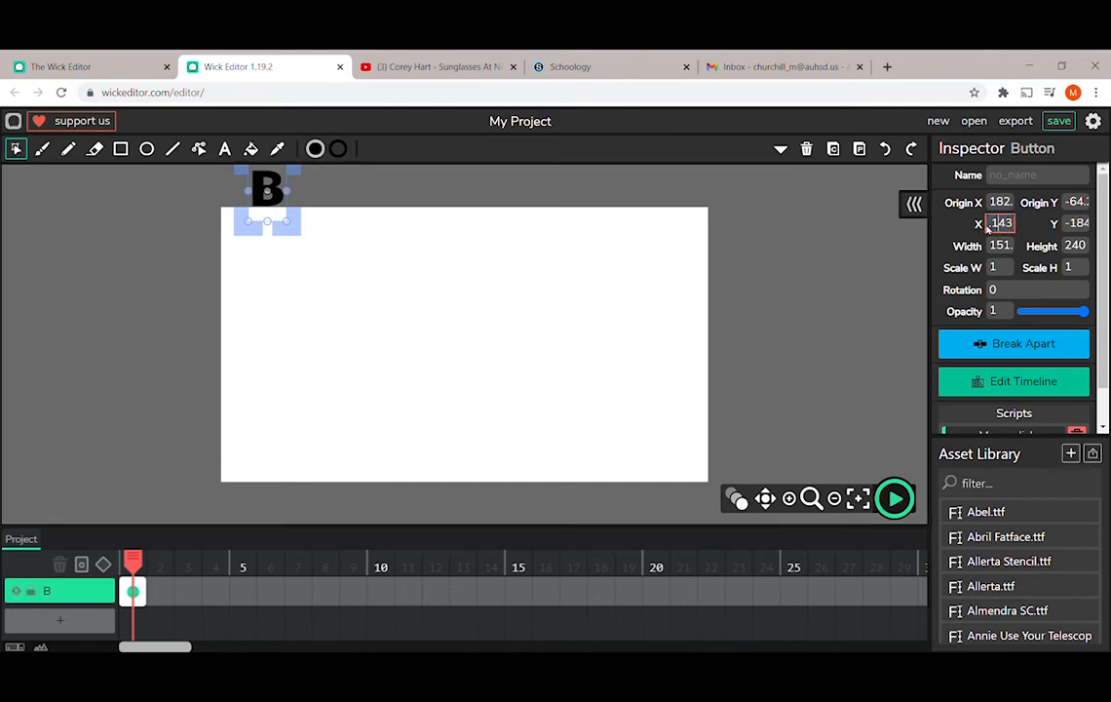
pyautogui.click(1003, 233)
pyautogui.moveTo(997, 225); pyautogui.dragTo(1034, 231)
pyautogui.write('100')
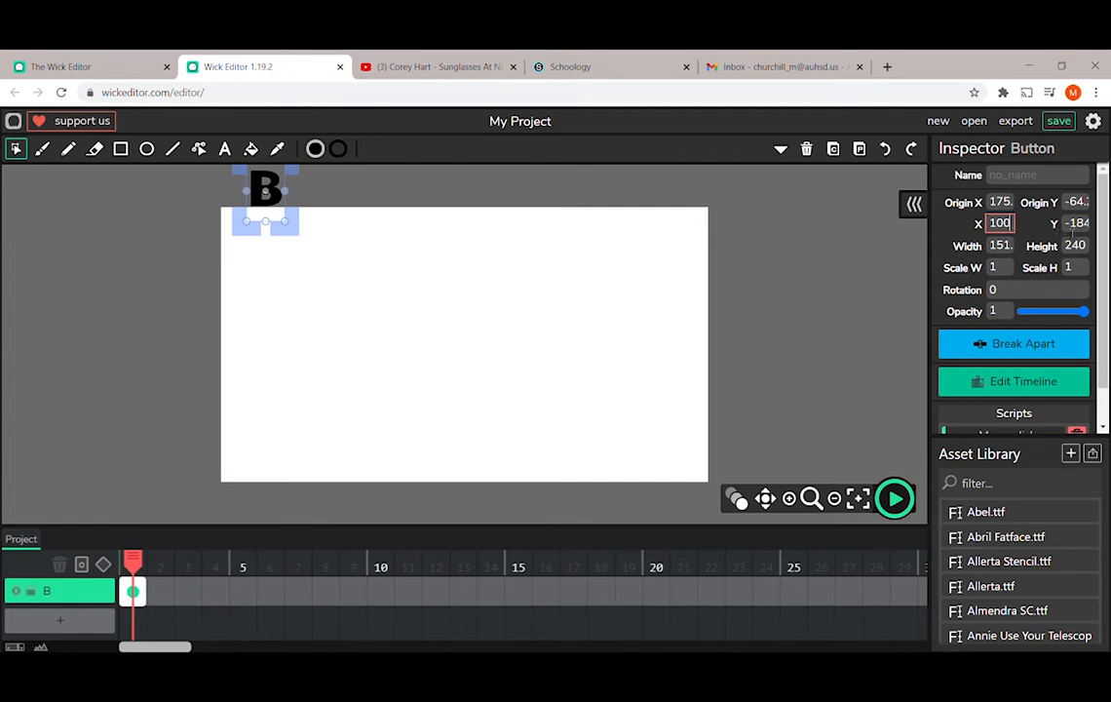
pyautogui.press('Tab')
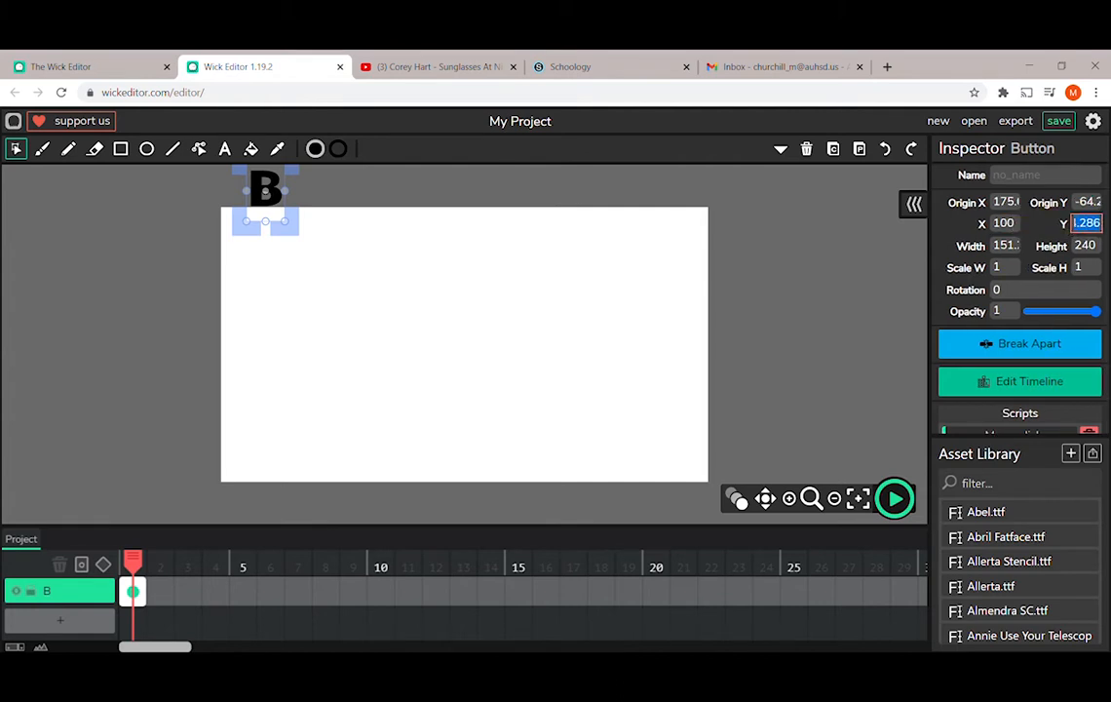
pyautogui.write('-175')
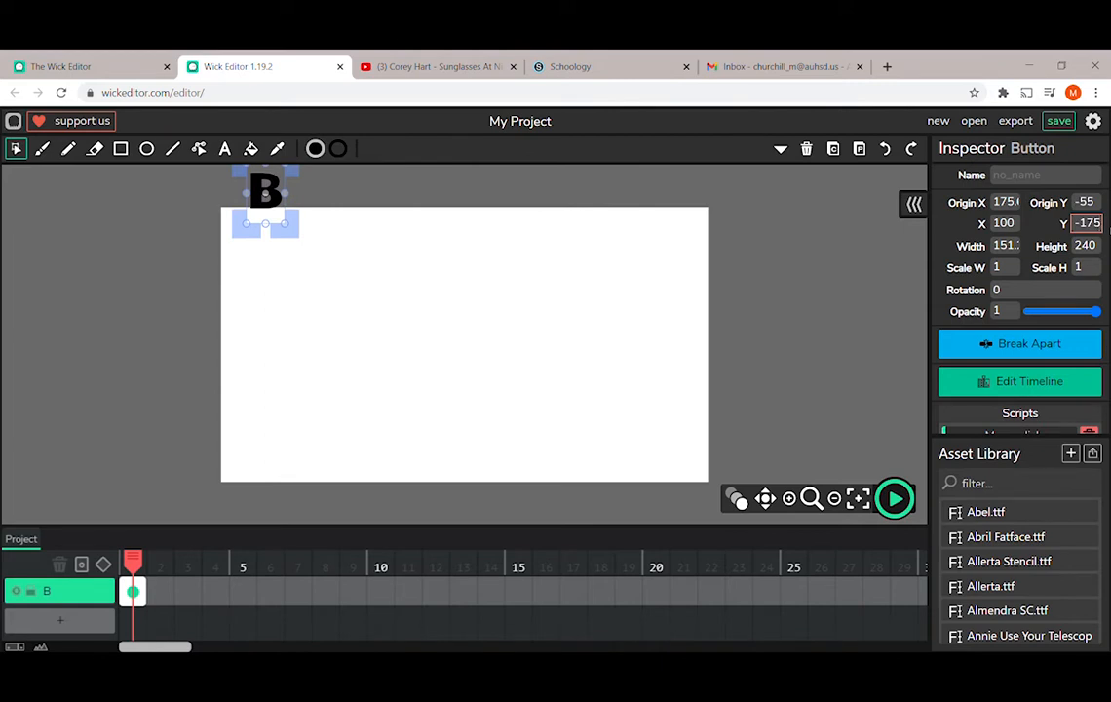
pyautogui.doubleClick(1073, 230)
pyautogui.write('-185')
pyautogui.scroll(3, 372, 297)
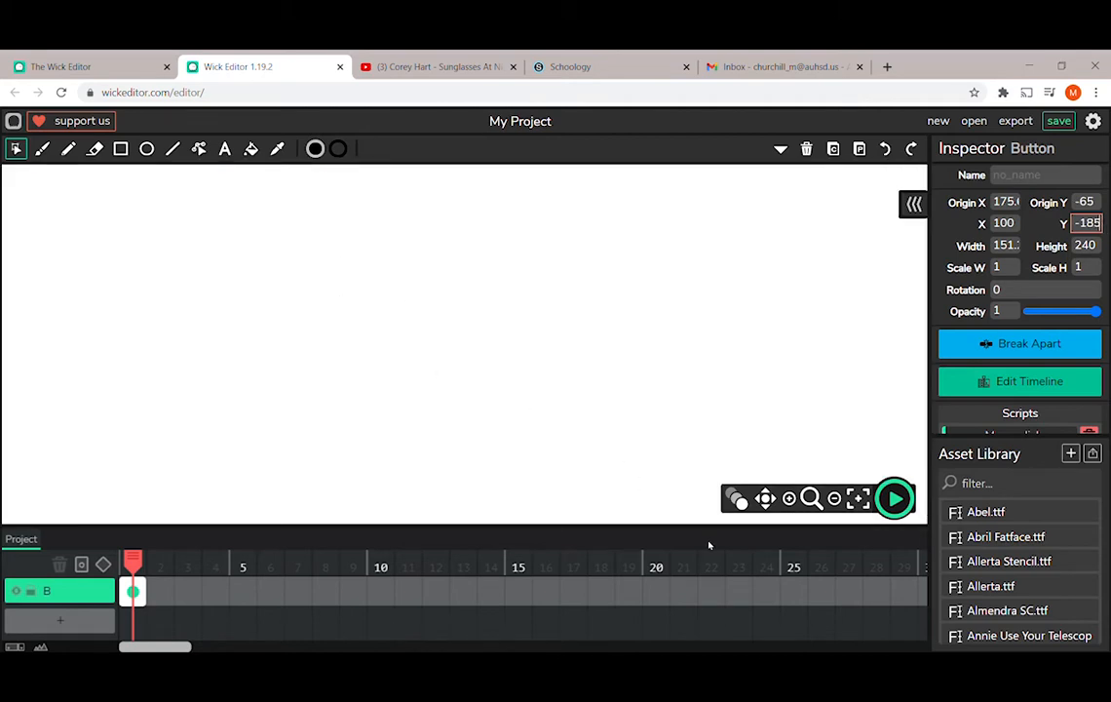
pyautogui.click(766, 499)
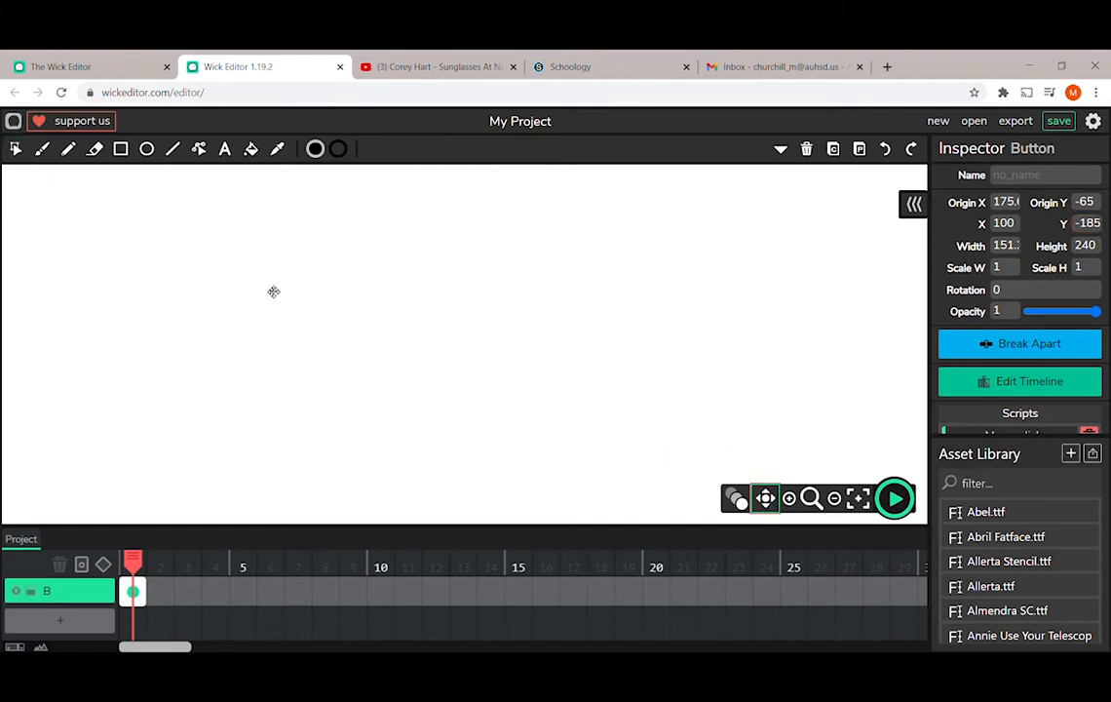
pyautogui.moveTo(243, 255); pyautogui.dragTo(419, 446)
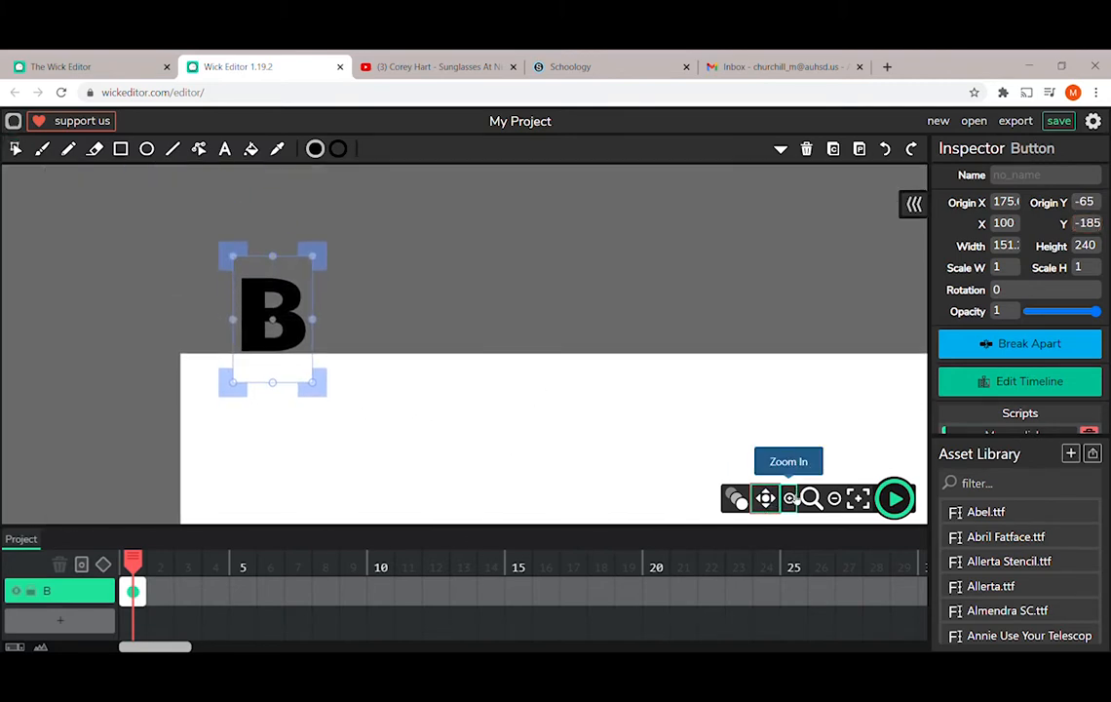
pyautogui.click(857, 499)
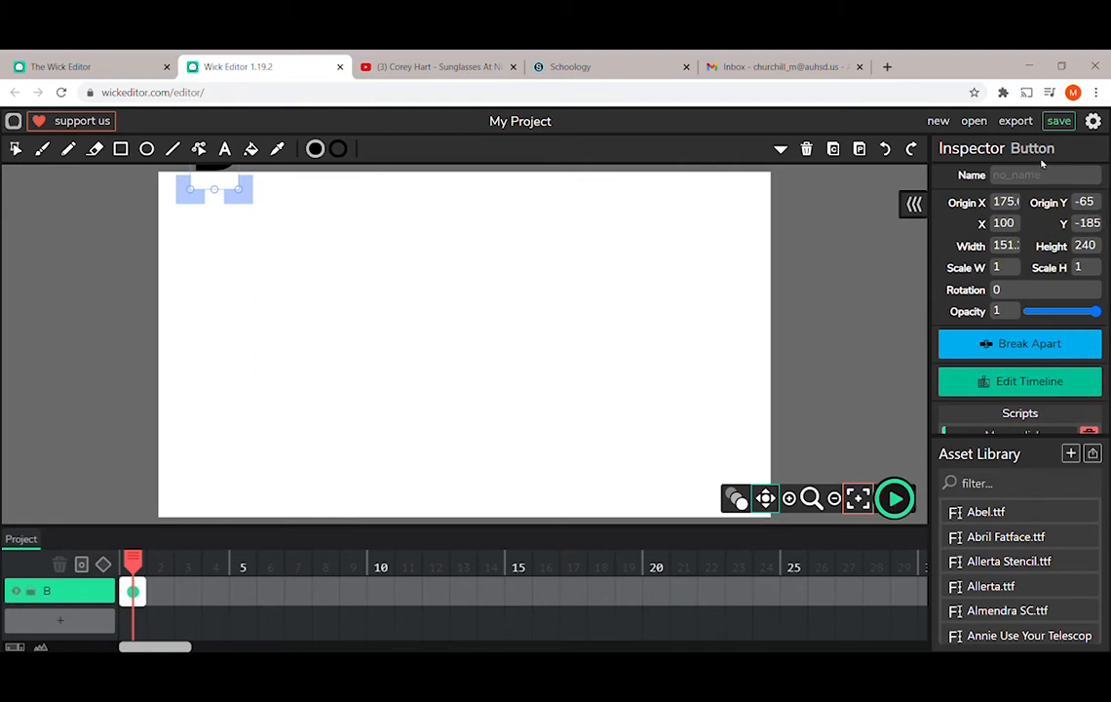
pyautogui.scroll(-3, 542, 295)
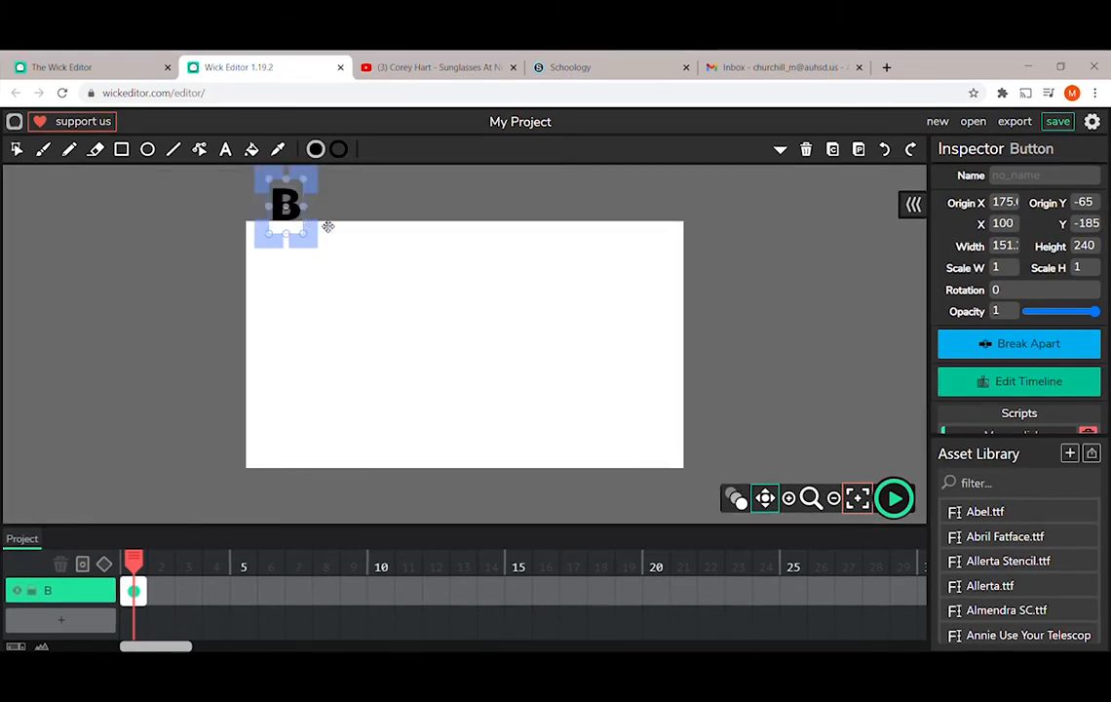
# Step: Add a second layer to the timeline and name it O
pyautogui.click(97, 625)
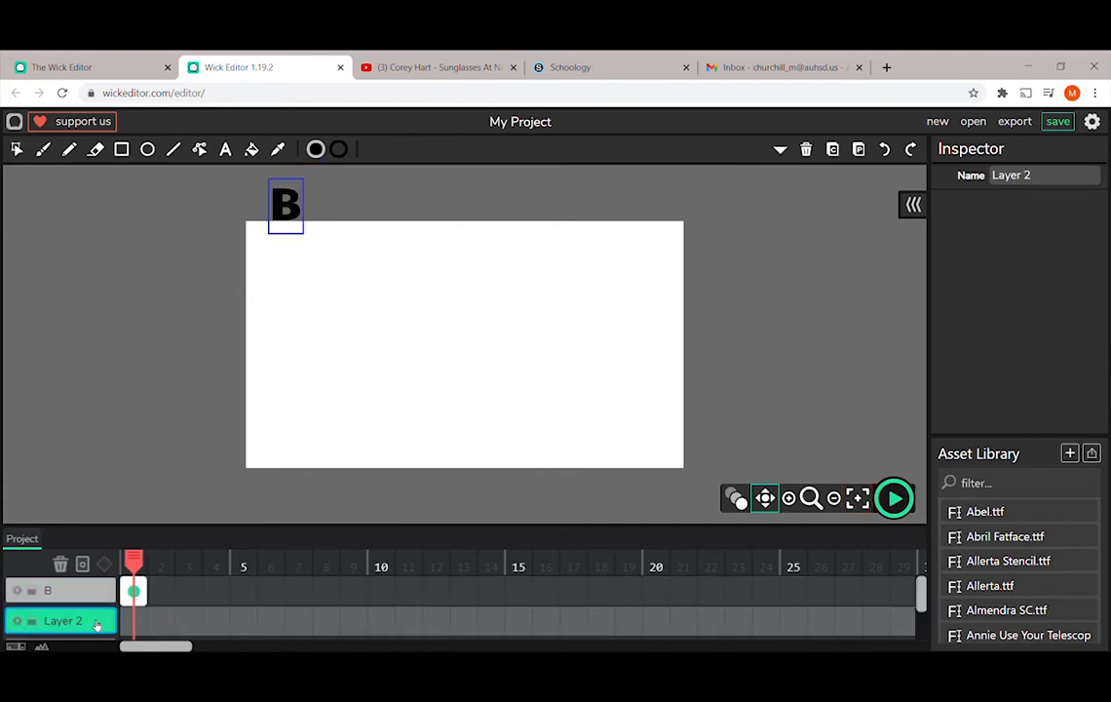
pyautogui.moveTo(1058, 185); pyautogui.dragTo(952, 183)
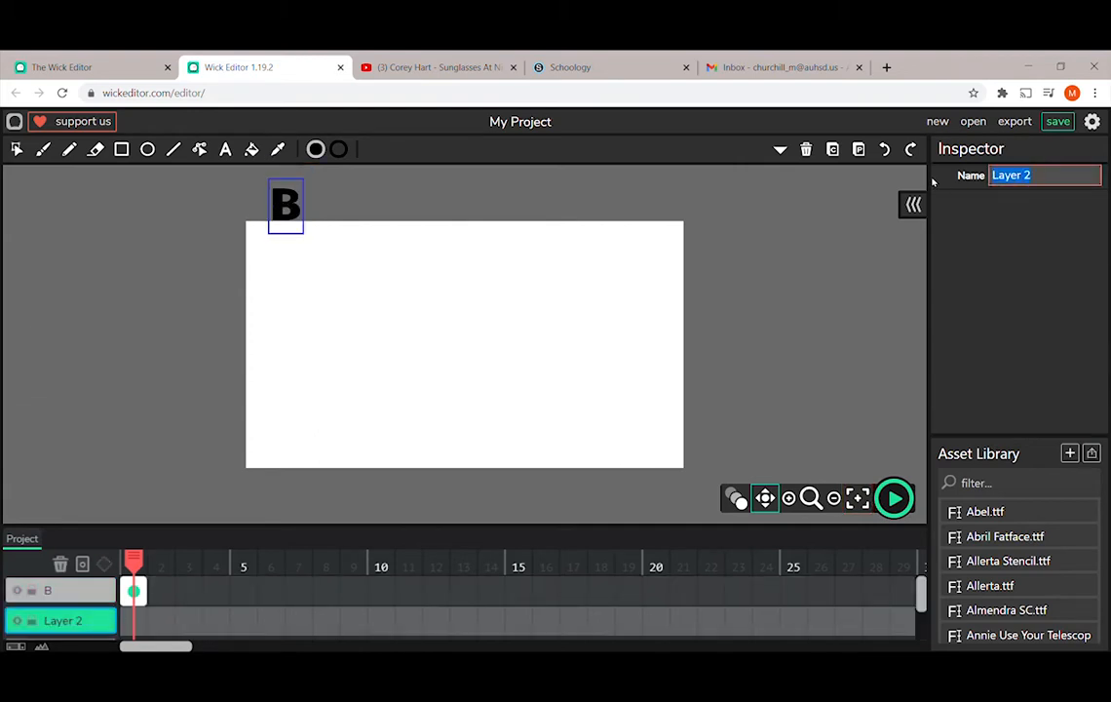
pyautogui.write('O')
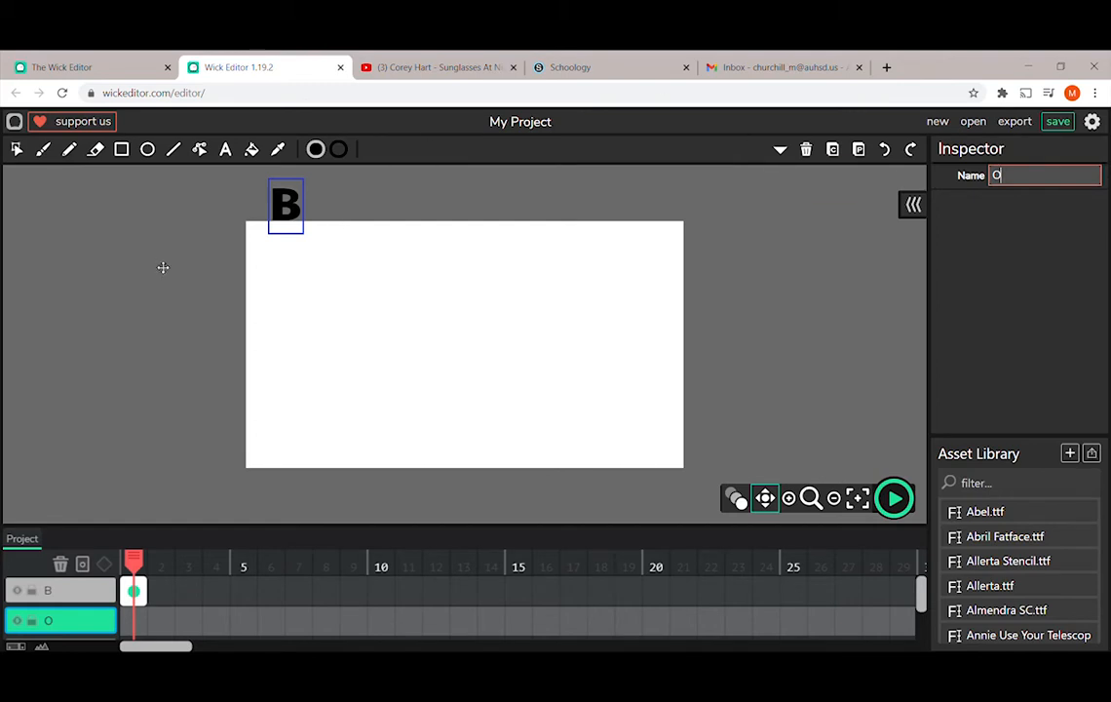
# Step: Add a text object reading "O" on the canvas in the first frame of layer O
pyautogui.click(134, 621)
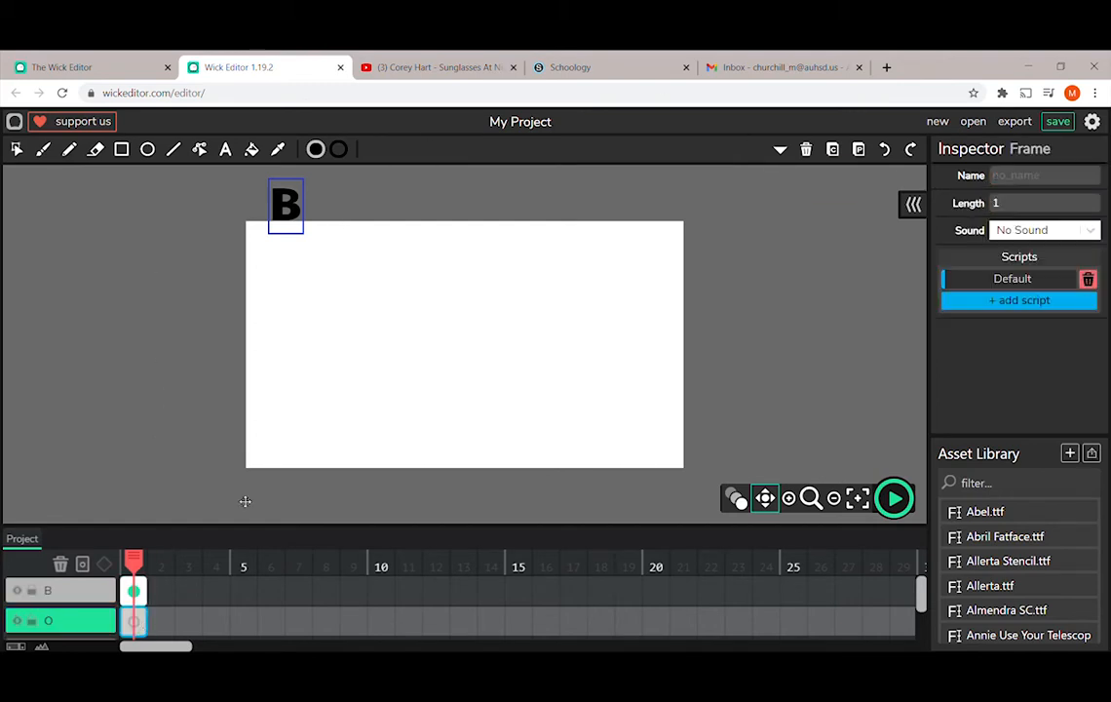
pyautogui.click(225, 149)
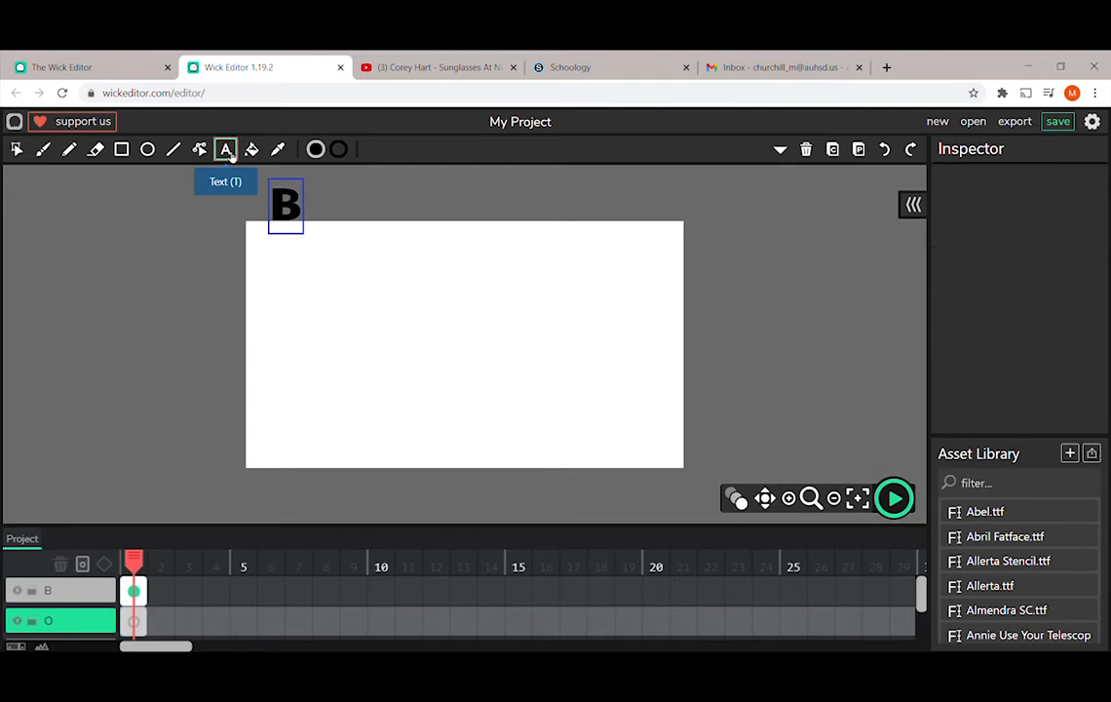
pyautogui.click(393, 281)
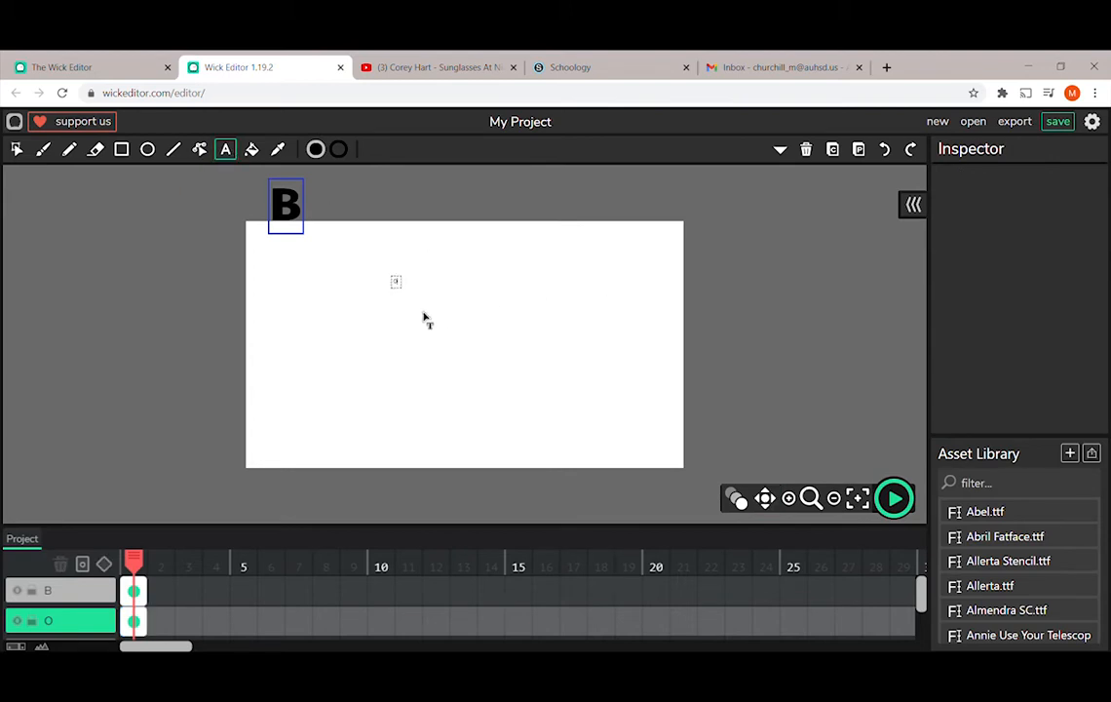
pyautogui.click(17, 149)
# Step: Set the O text's font family to Candal and its font size to 185
pyautogui.moveTo(371, 260); pyautogui.dragTo(472, 347)
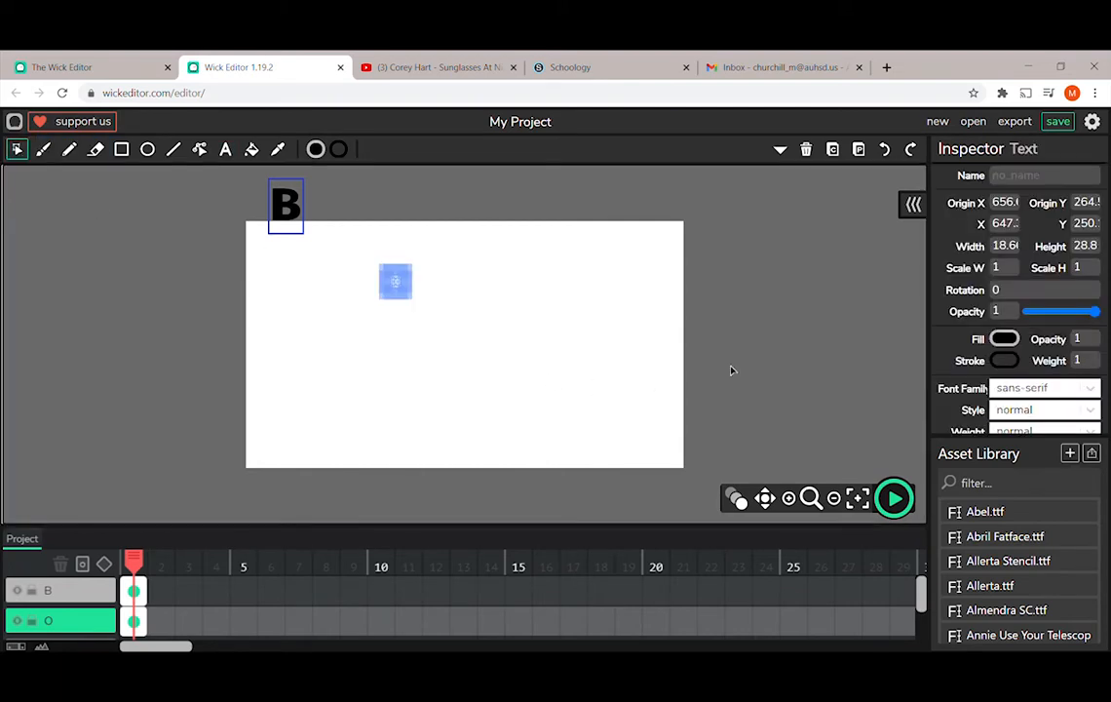
pyautogui.scroll(-1, 1023, 321)
pyautogui.click(1043, 315)
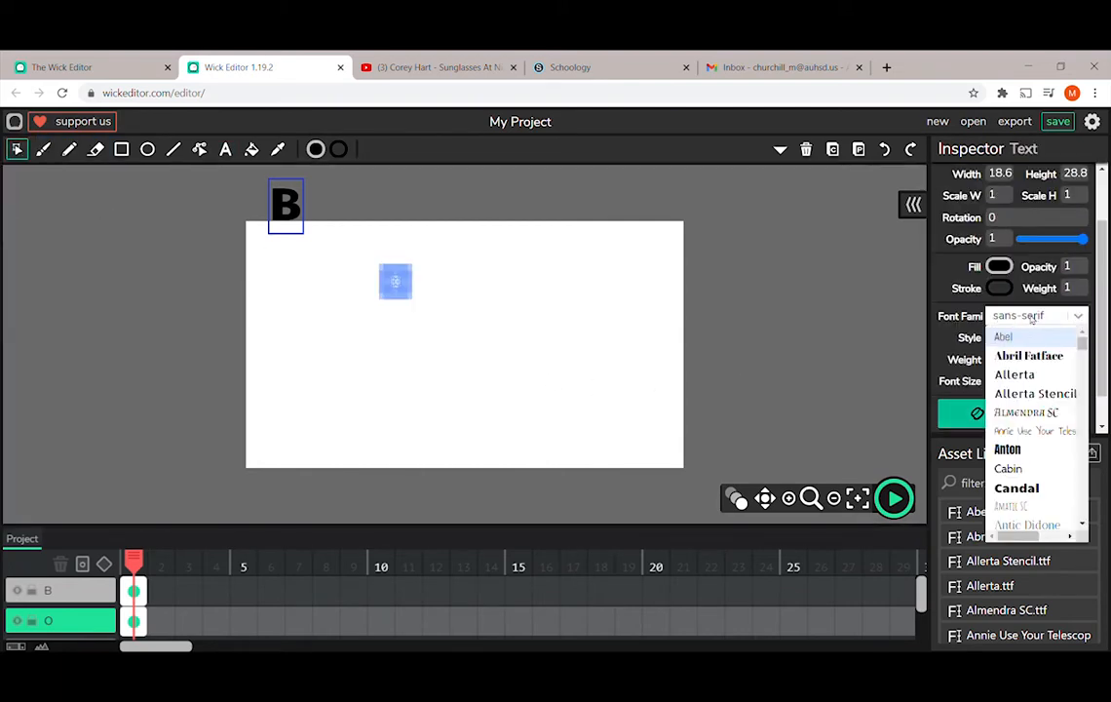
pyautogui.click(1028, 491)
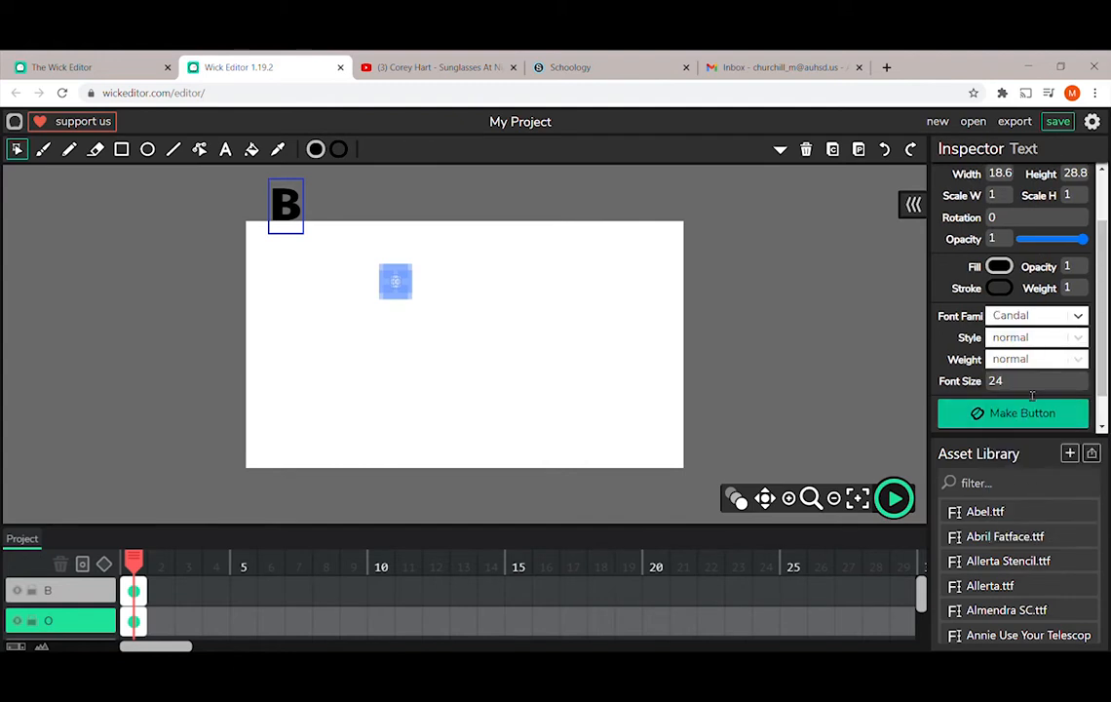
pyautogui.doubleClick(996, 383)
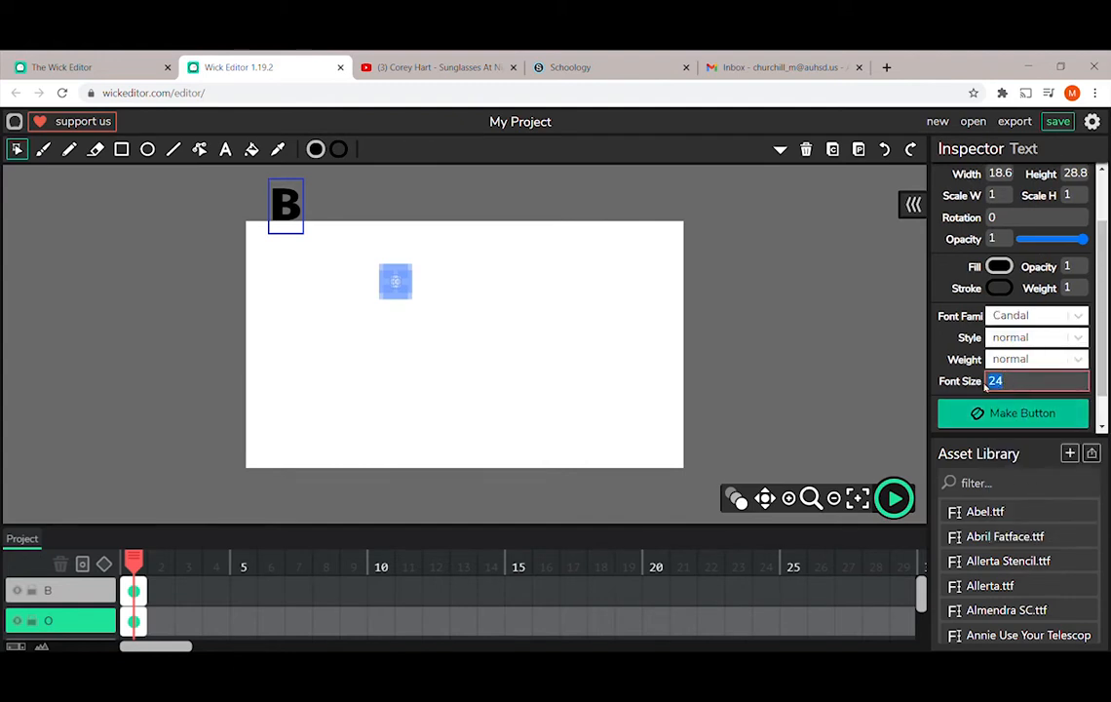
pyautogui.write('185')
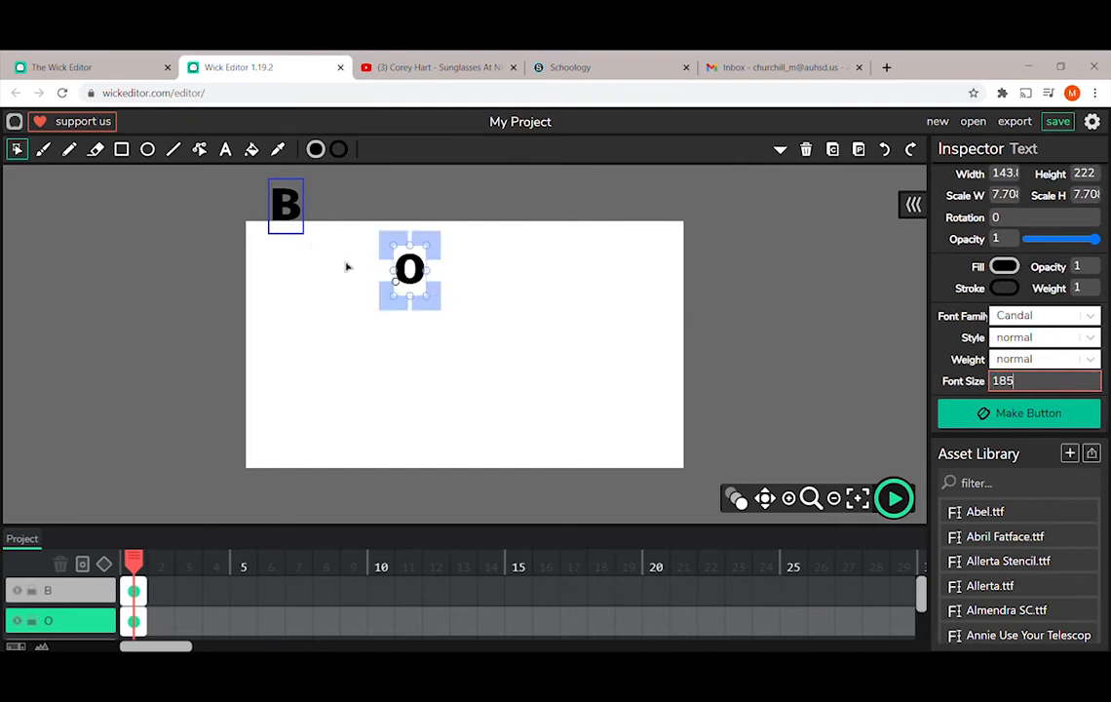
# Step: Move the O text up beside the B button, above the canvas's upper edge
pyautogui.moveTo(441, 292); pyautogui.dragTo(358, 229)
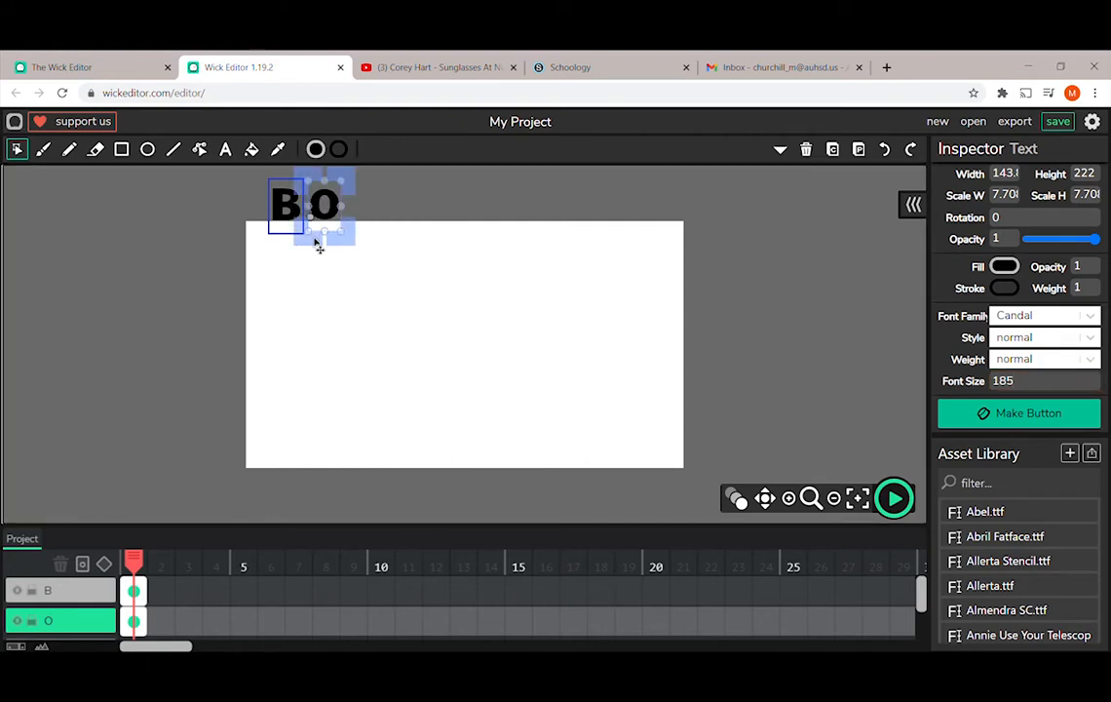
pyautogui.click(207, 461)
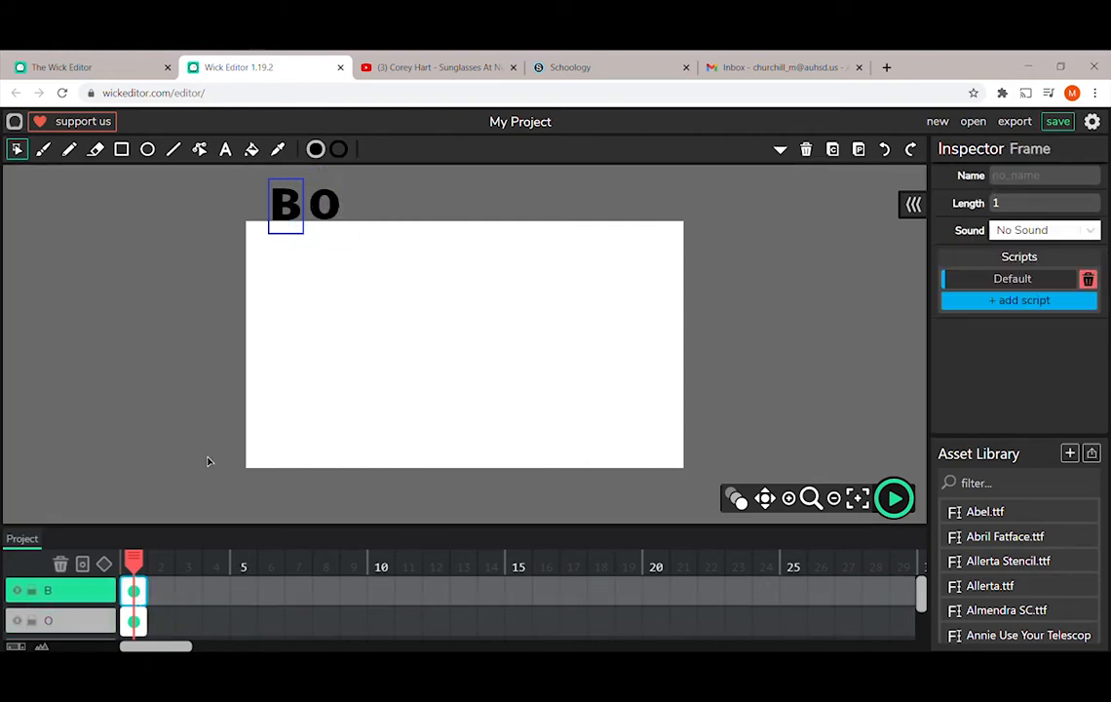
# Step: Break the B button apart to check its text's font size and turn it back into a button
pyautogui.click(306, 239)
pyautogui.scroll(-1, 1013, 332)
pyautogui.scroll(1, 1013, 333)
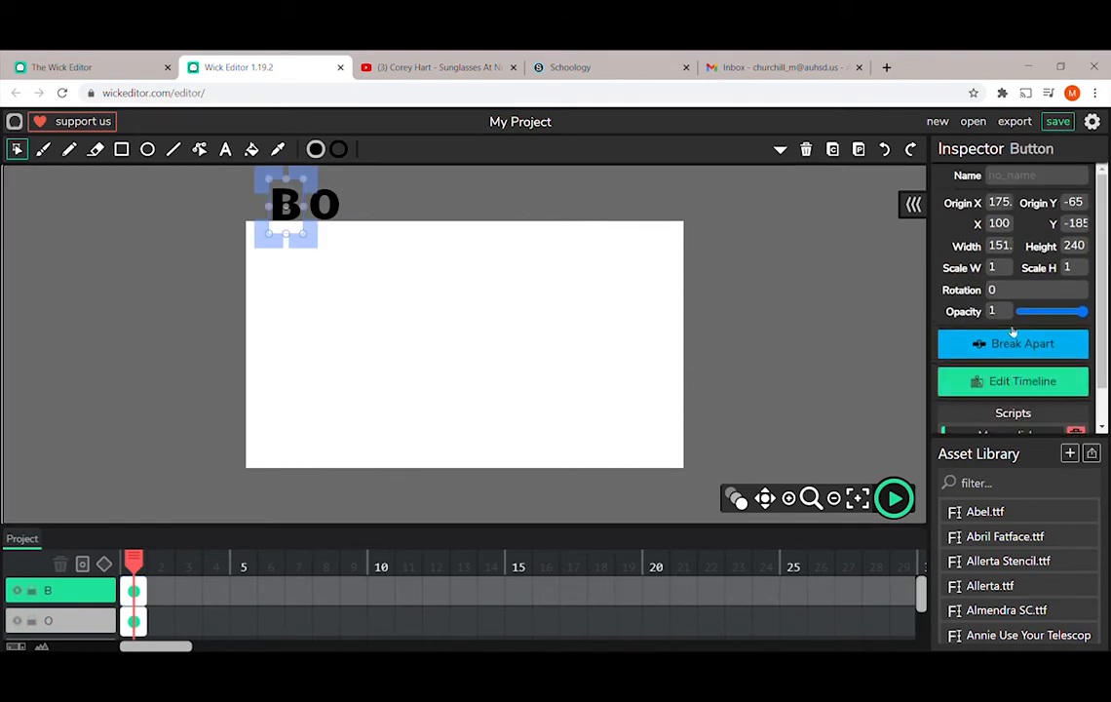
pyautogui.click(1008, 353)
pyautogui.scroll(-1, 1012, 381)
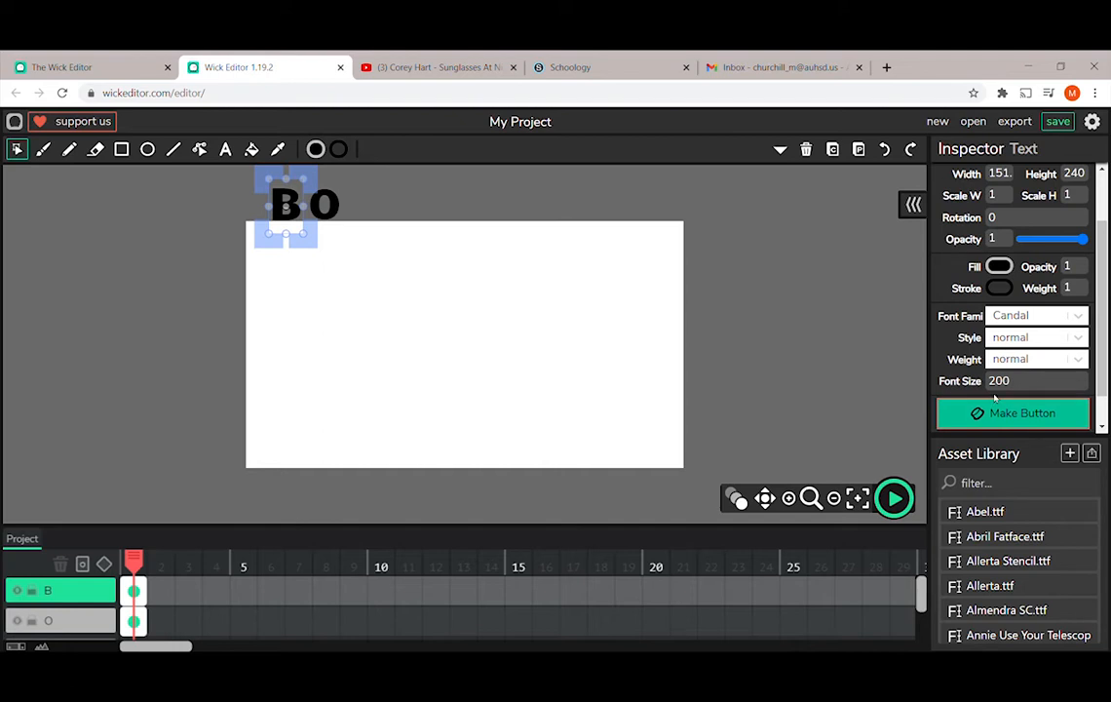
pyautogui.click(999, 415)
# Step: Set the O text's font size to 200 and convert it into a button
pyautogui.click(354, 241)
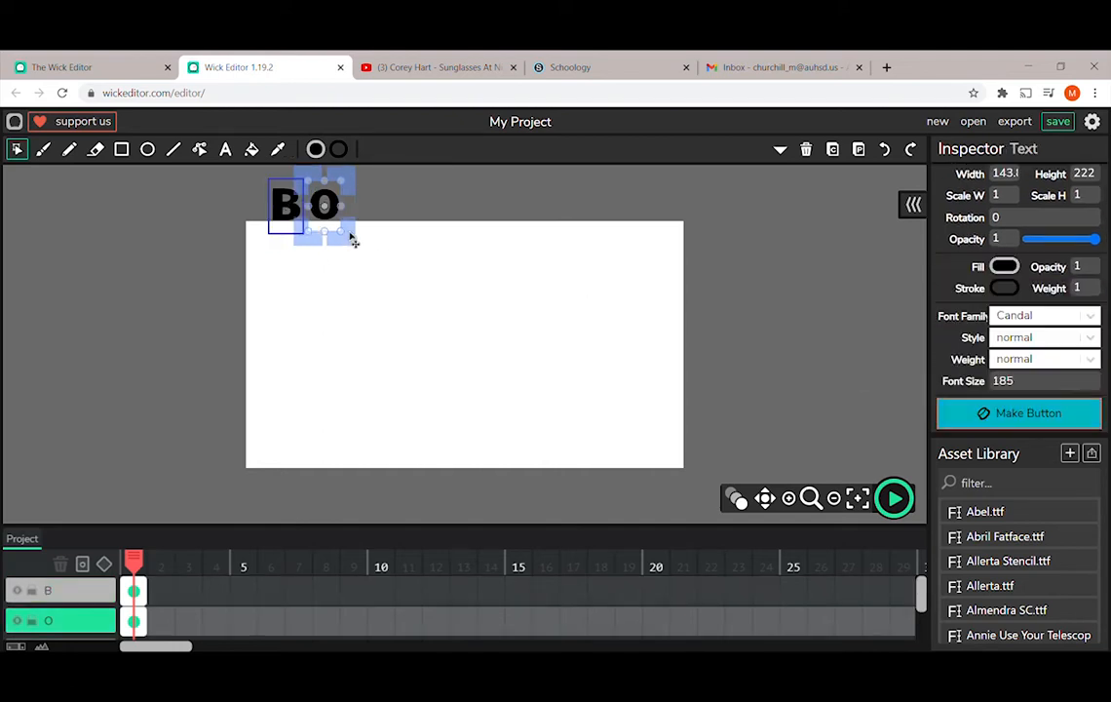
pyautogui.doubleClick(1004, 381)
pyautogui.write('200')
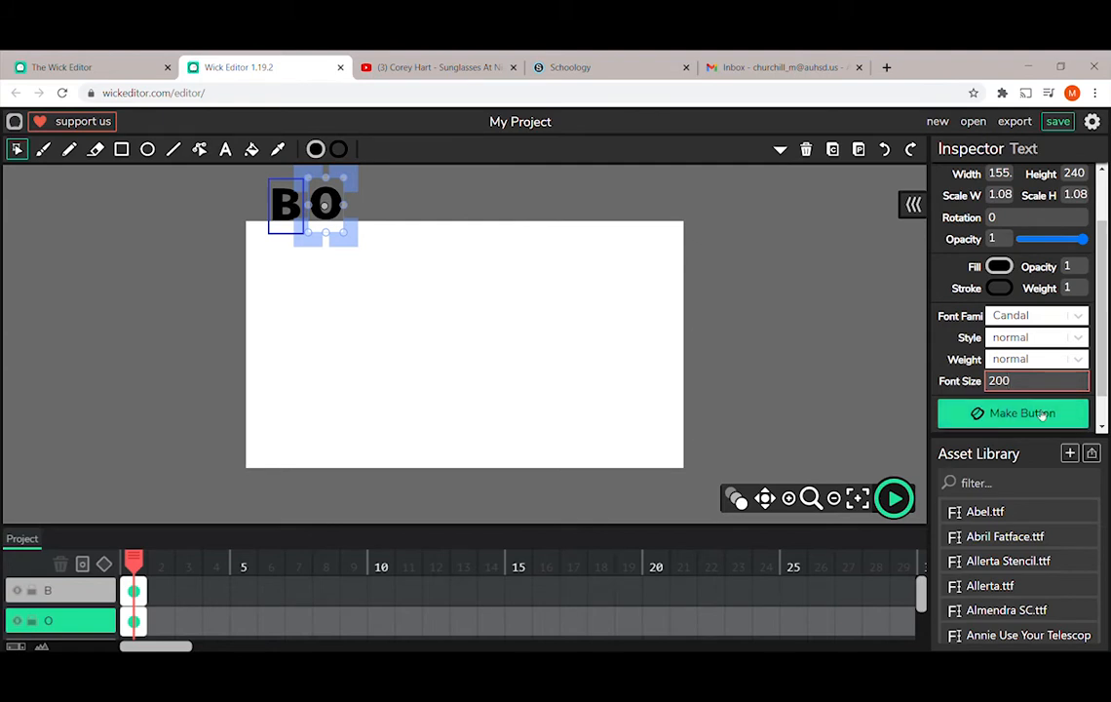
pyautogui.click(1043, 415)
# Step: Check the B button's Y position and set the O button's Y to -185 to match
pyautogui.scroll(1, 1010, 269)
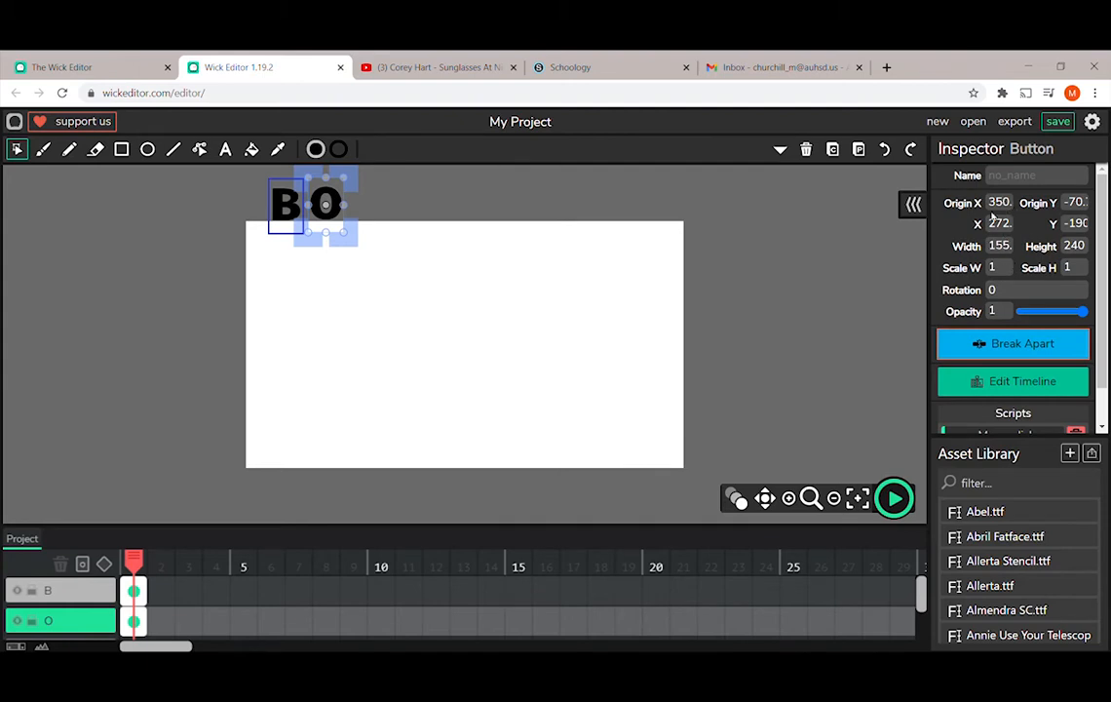
pyautogui.click(311, 239)
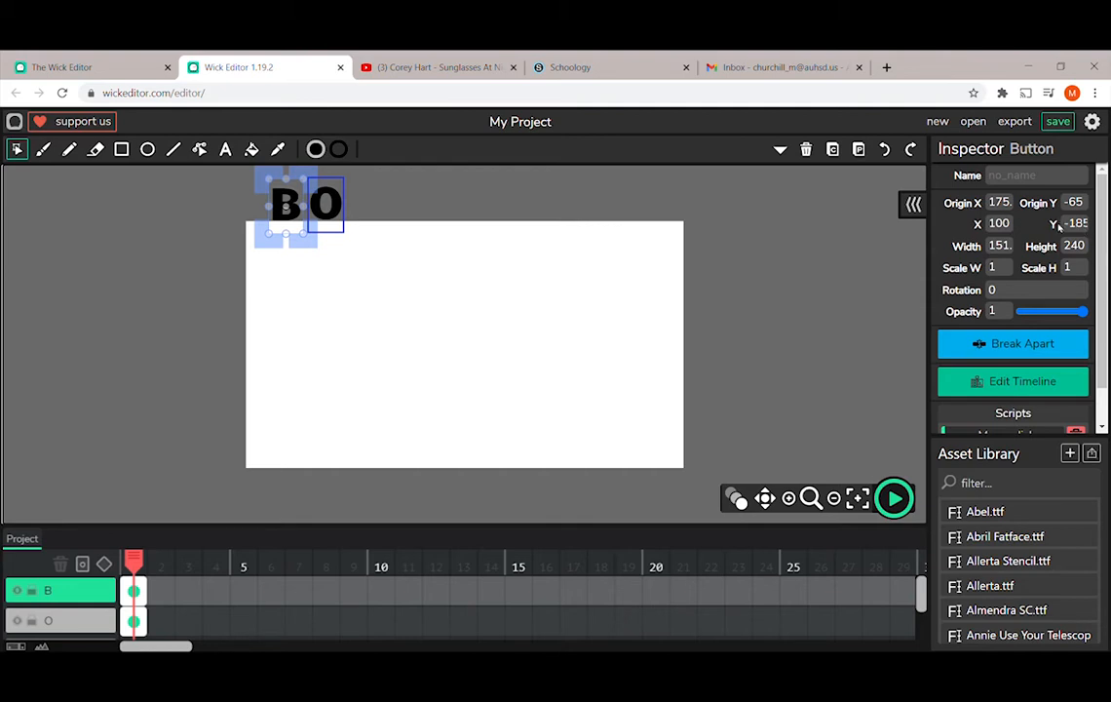
pyautogui.click(356, 239)
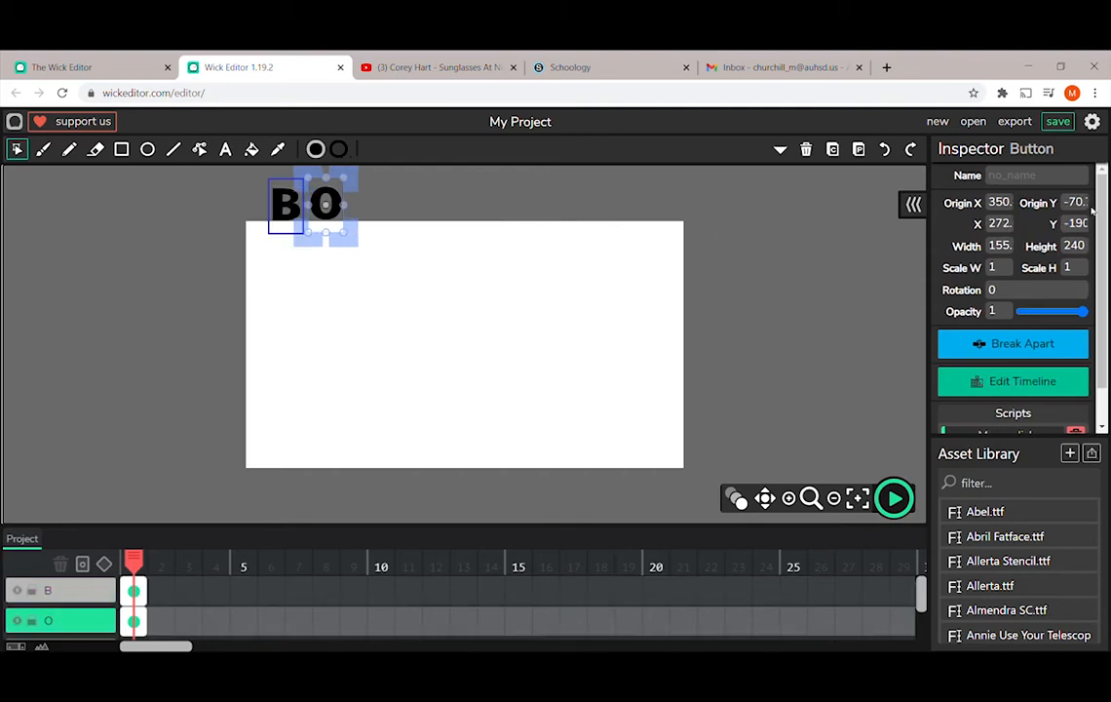
pyautogui.moveTo(1065, 224); pyautogui.dragTo(1101, 224)
pyautogui.write('-')
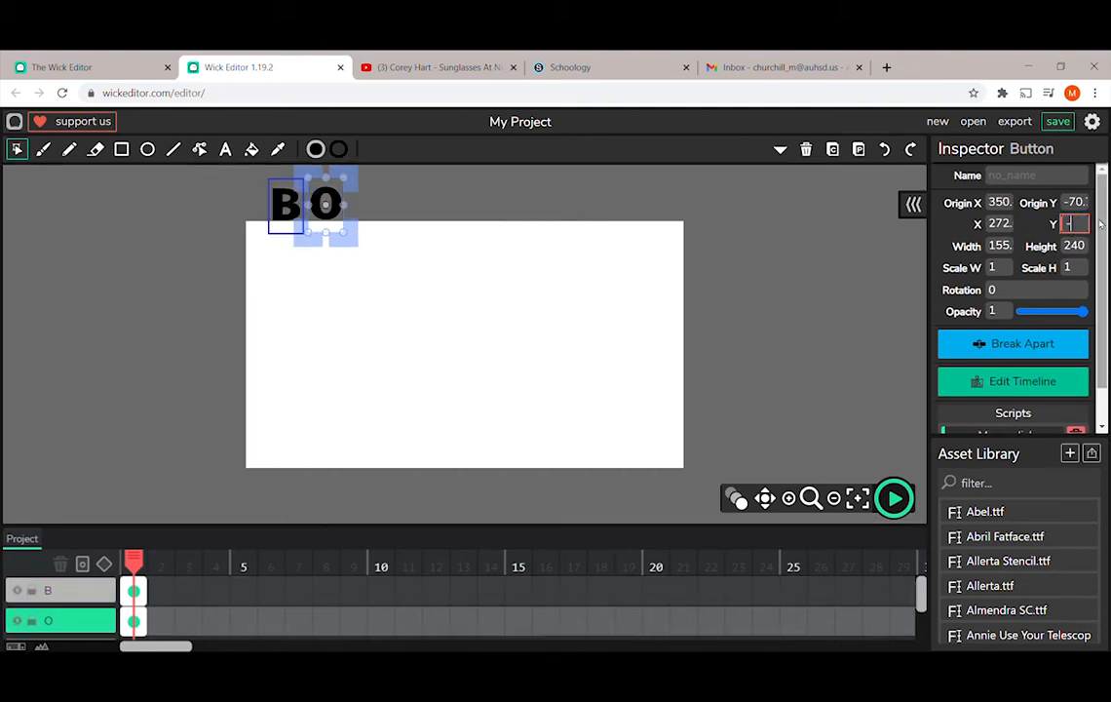
pyautogui.write('185')
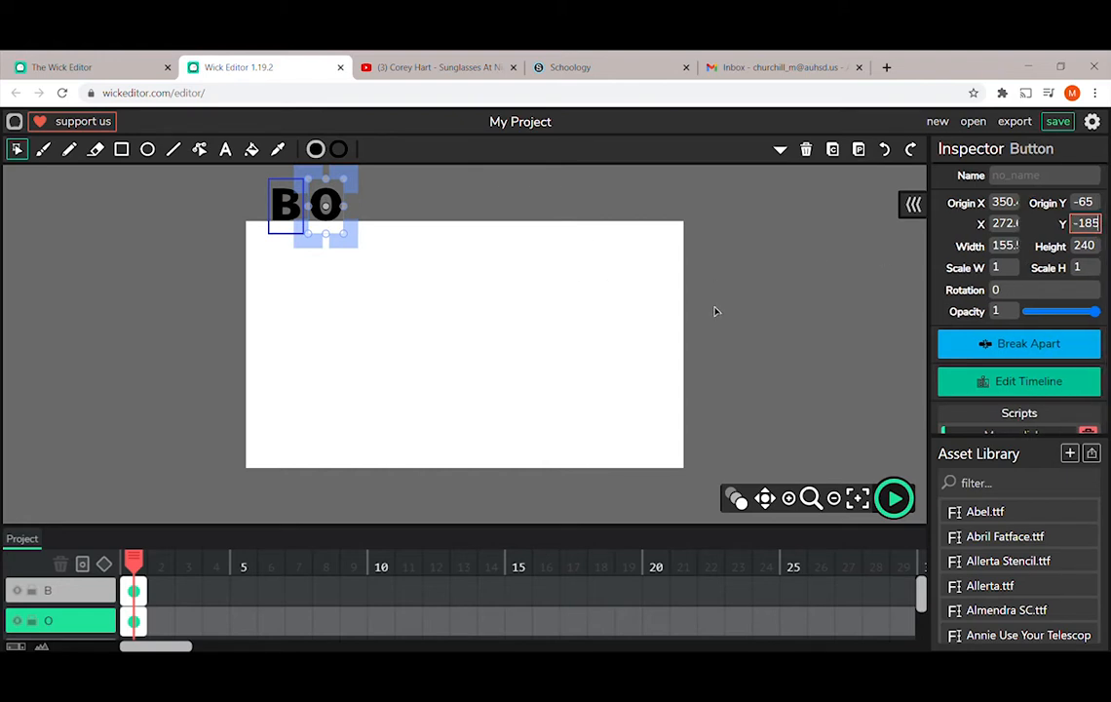
pyautogui.click(590, 324)
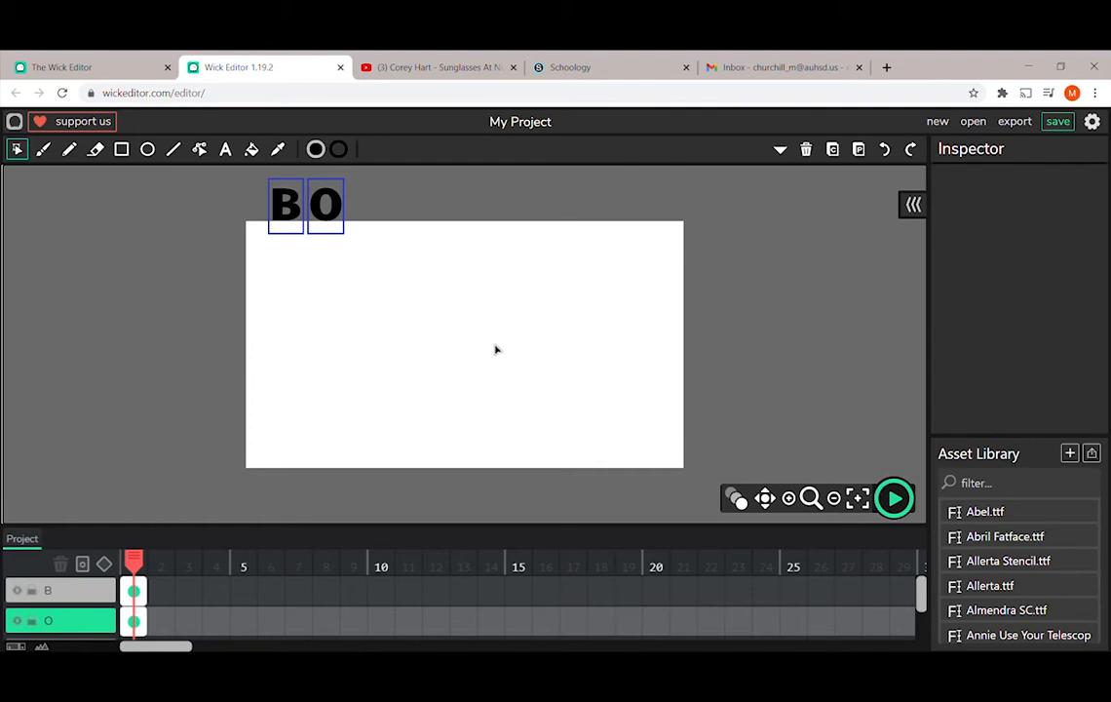
# Step: Add a third layer to the timeline and name it Line
pyautogui.scroll(-1, 97, 609)
pyautogui.click(98, 609)
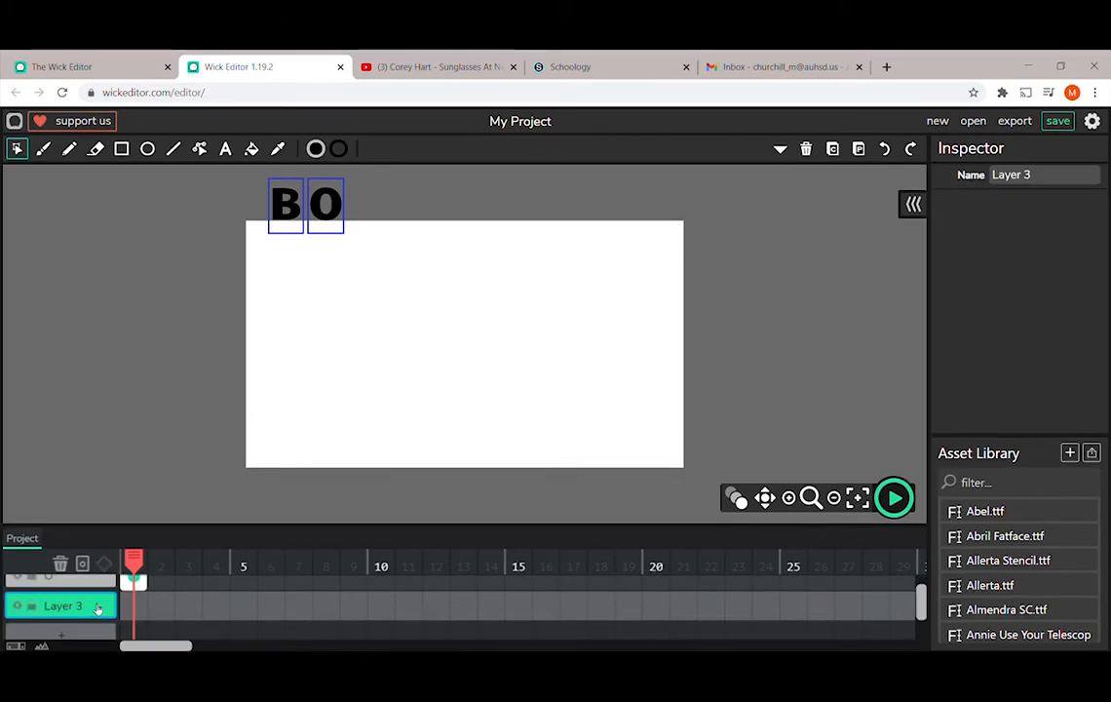
pyautogui.click(1053, 178)
pyautogui.write('Line')
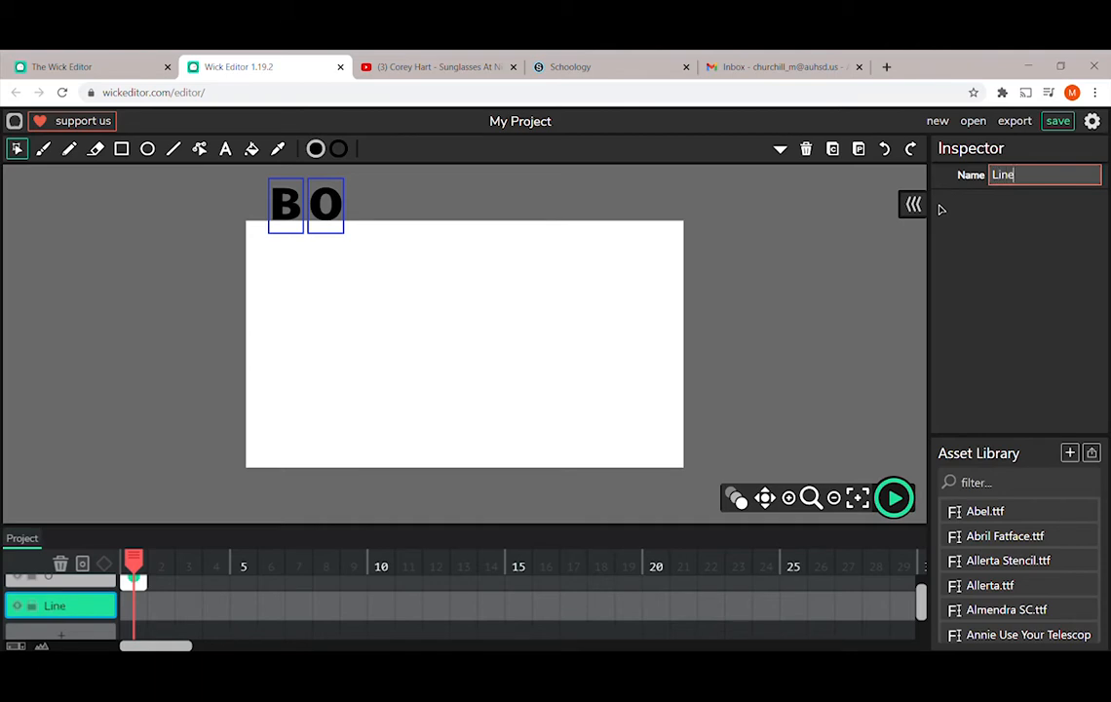
# Step: Add a first frame to the Line layer and draw a horizontal line of stroke width 25 across the lower canvas
pyautogui.click(134, 606)
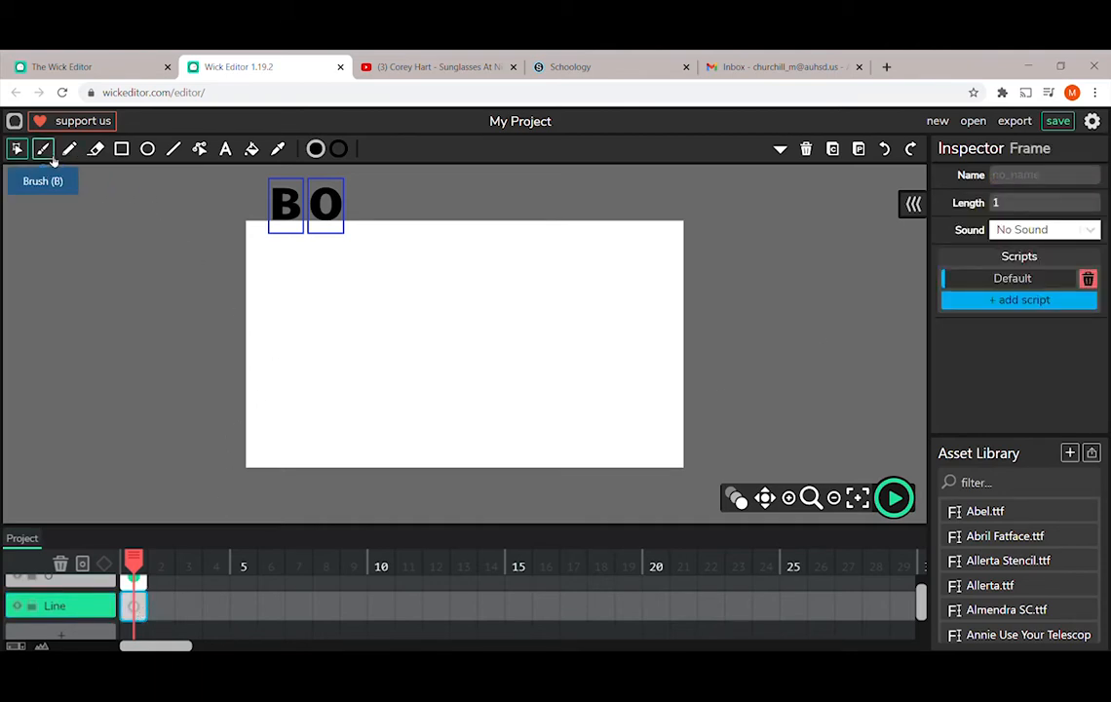
pyautogui.click(174, 148)
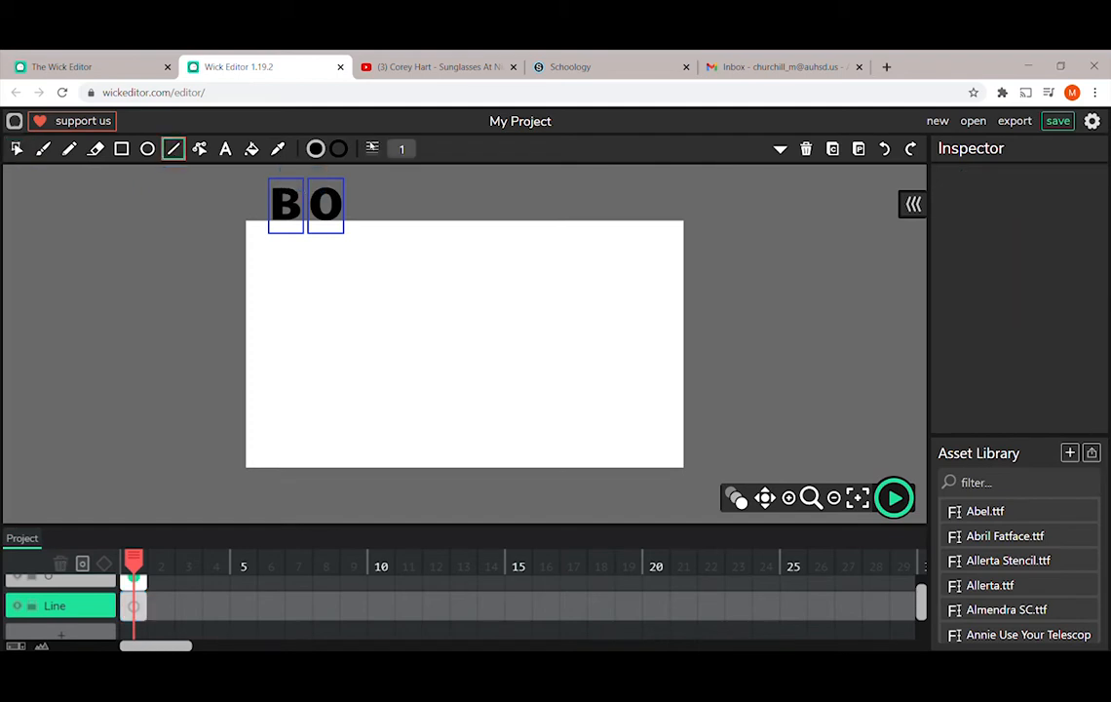
pyautogui.click(399, 149)
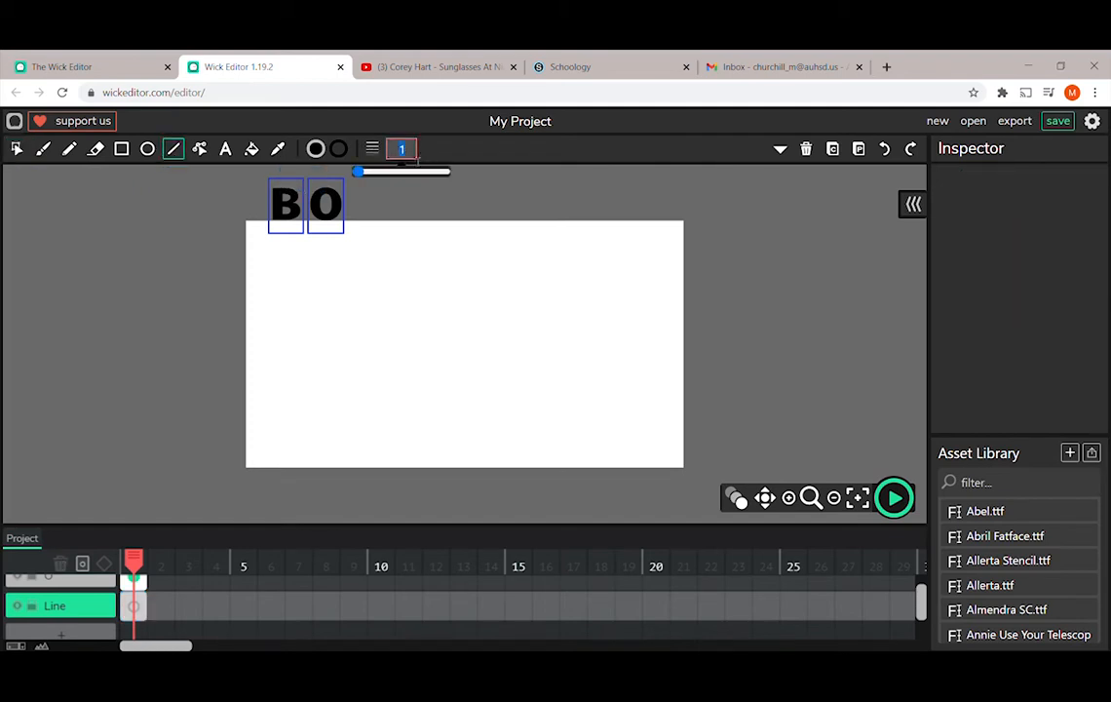
pyautogui.write('25')
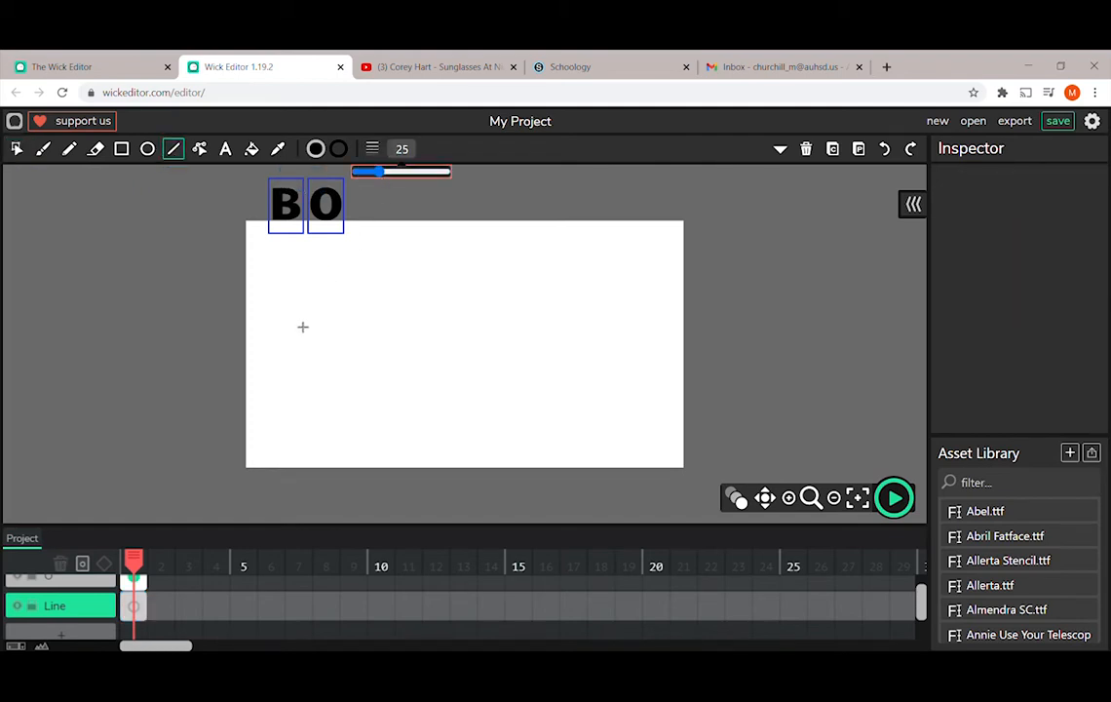
pyautogui.moveTo(302, 326); pyautogui.dragTo(629, 338)
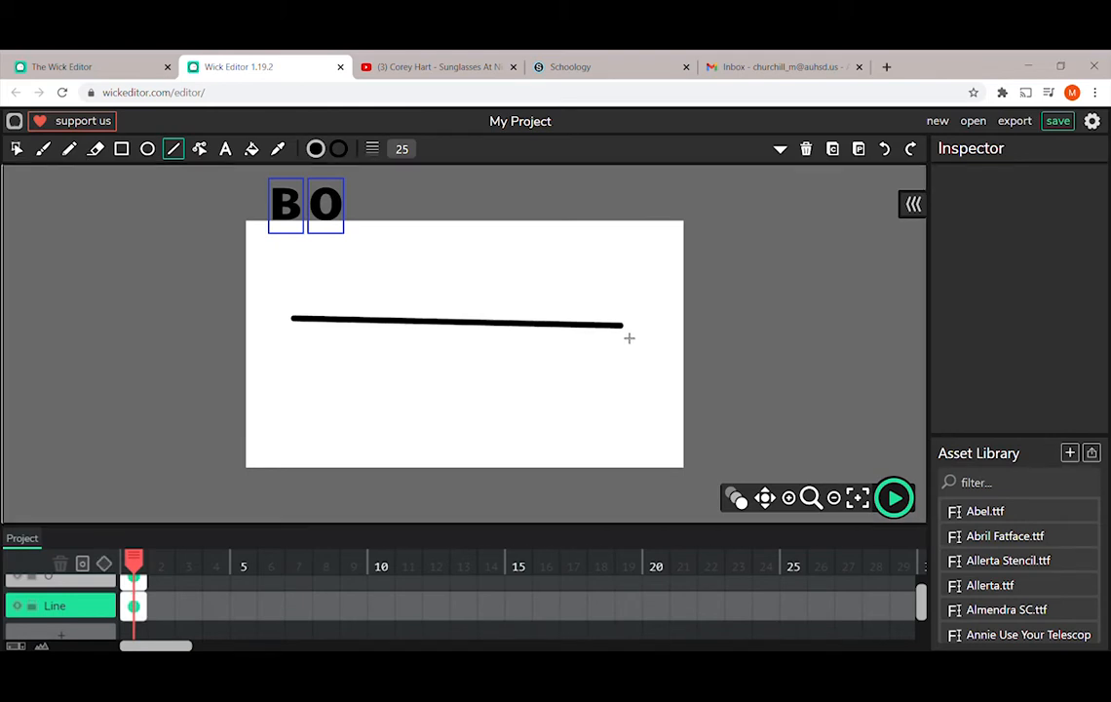
pyautogui.hotkey('ctrl', 'z')
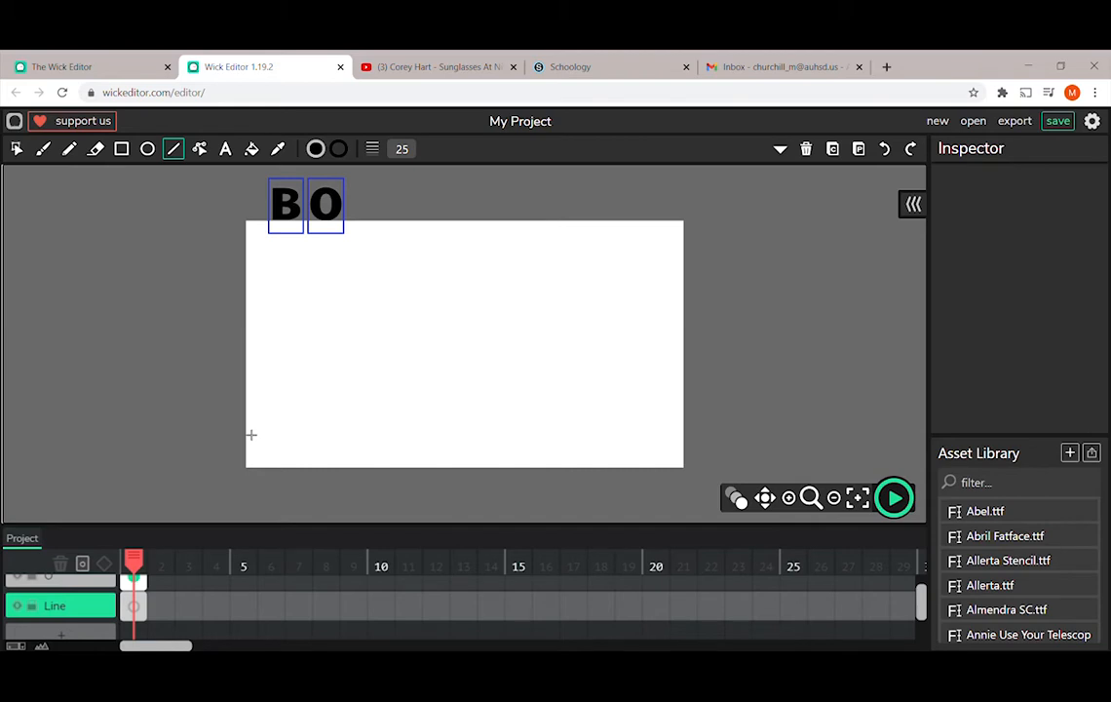
pyautogui.moveTo(250, 434)
pyautogui.mouseDown()
pyautogui.moveTo(584, 427)
pyautogui.moveTo(694, 443)
pyautogui.moveTo(696, 422)
pyautogui.moveTo(703, 436)
pyautogui.mouseUp()
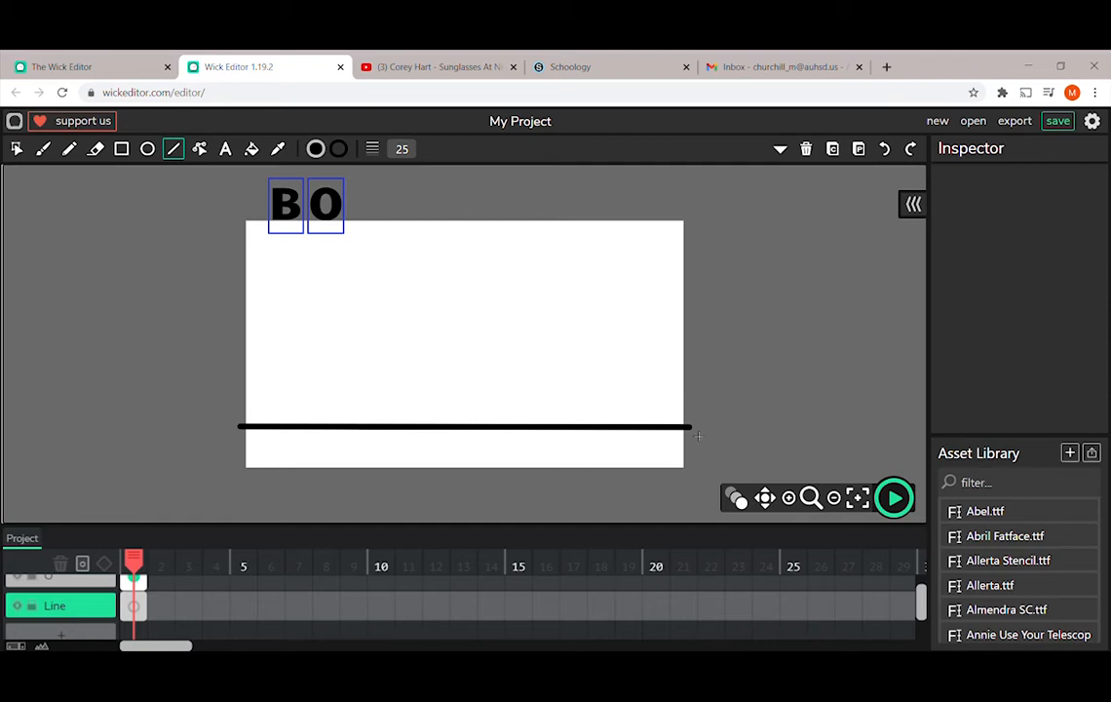
# Step: Extend the first frame of the Line, B and O layers to a length of 29 frames each
pyautogui.click(144, 602)
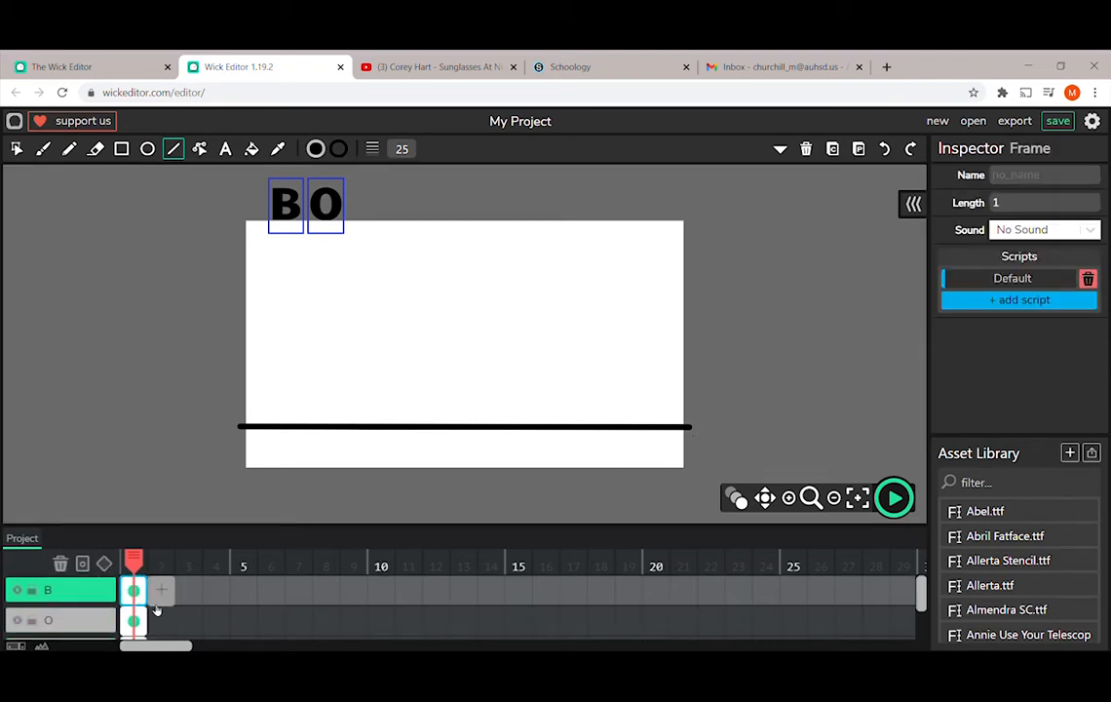
pyautogui.scroll(-1, 158, 615)
pyautogui.moveTo(145, 609); pyautogui.dragTo(863, 620)
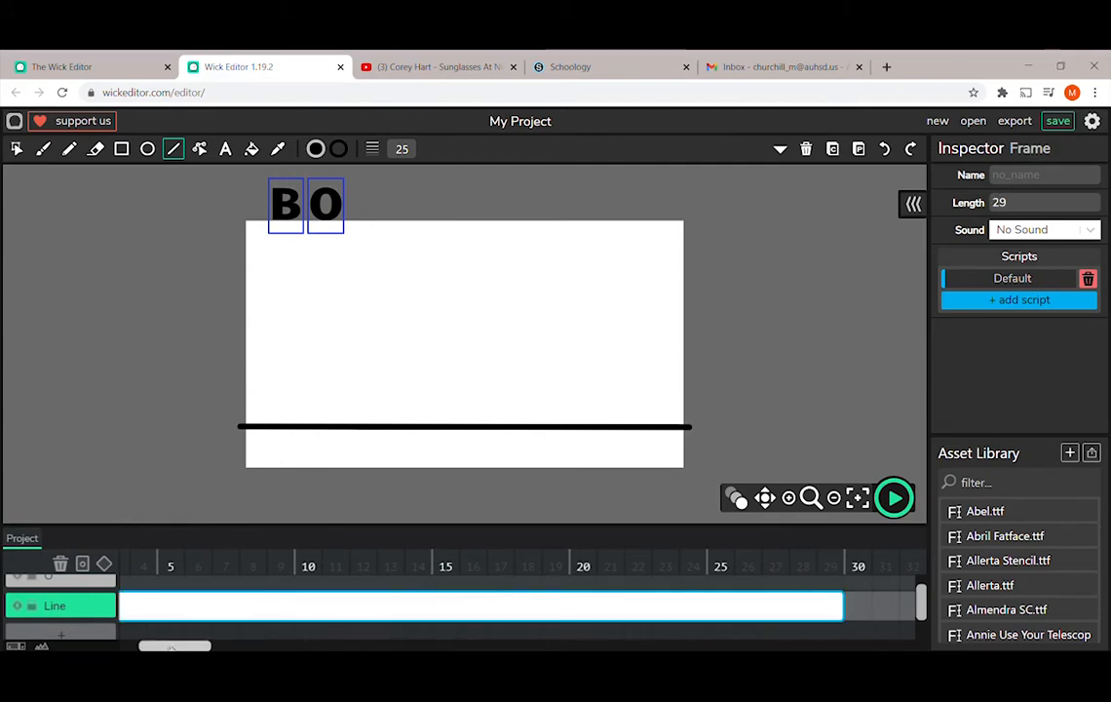
pyautogui.moveTo(190, 631); pyautogui.dragTo(172, 631)
pyautogui.scroll(1, 144, 620)
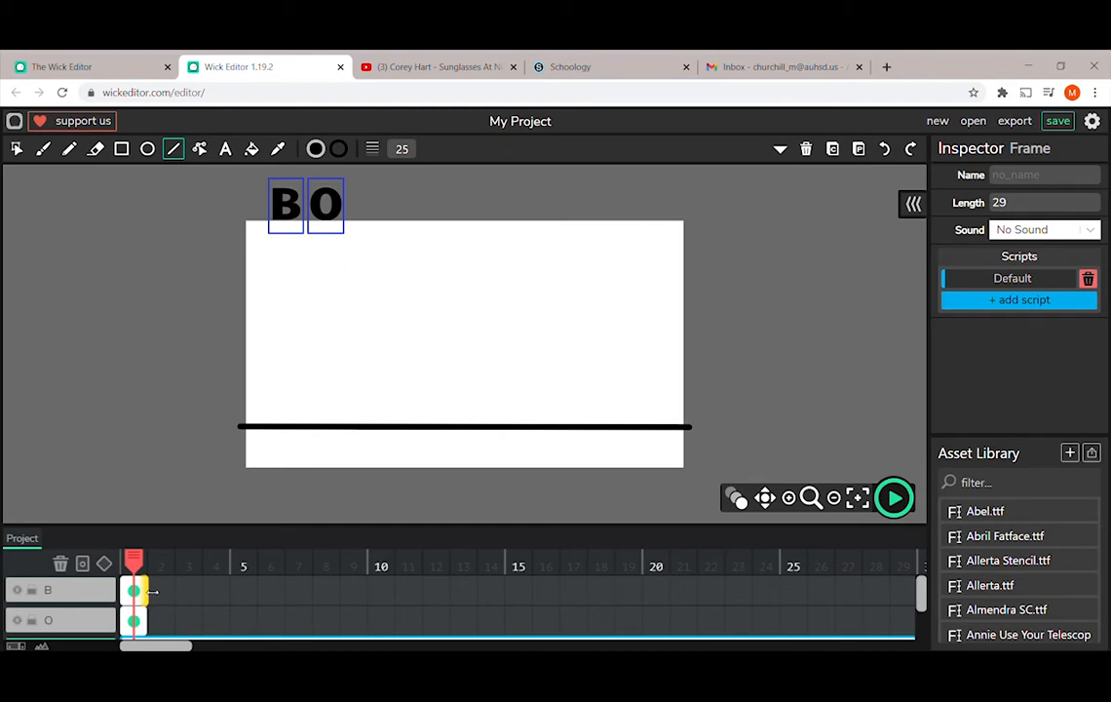
pyautogui.moveTo(153, 590); pyautogui.dragTo(880, 592)
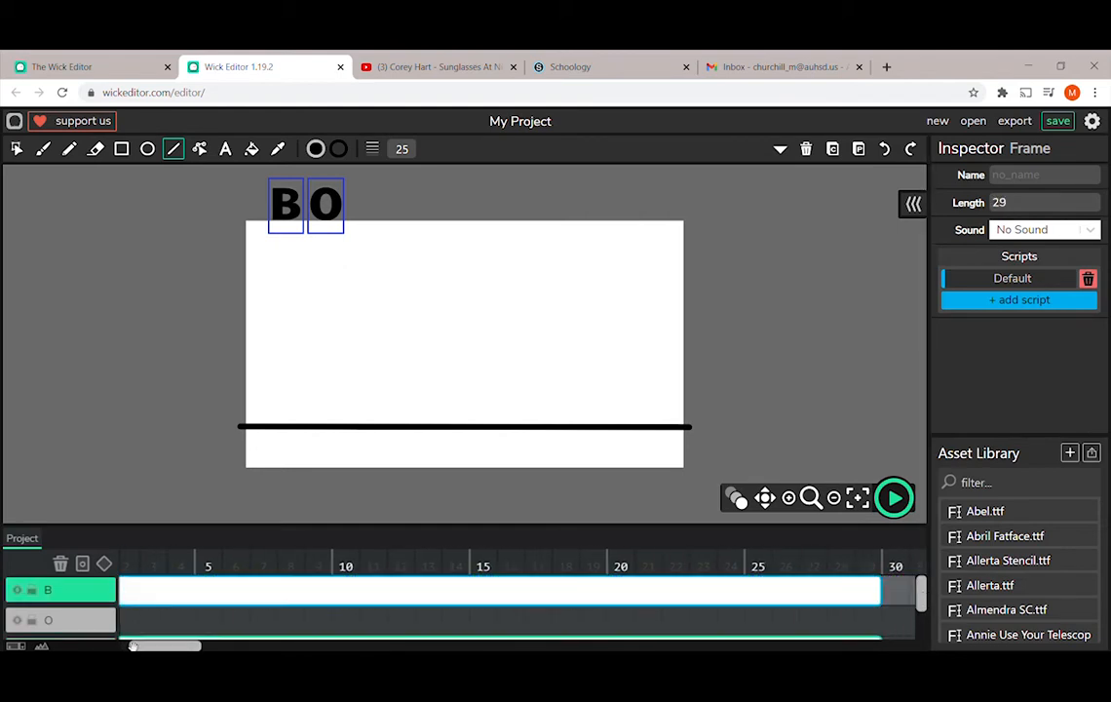
pyautogui.moveTo(171, 644); pyautogui.dragTo(907, 627)
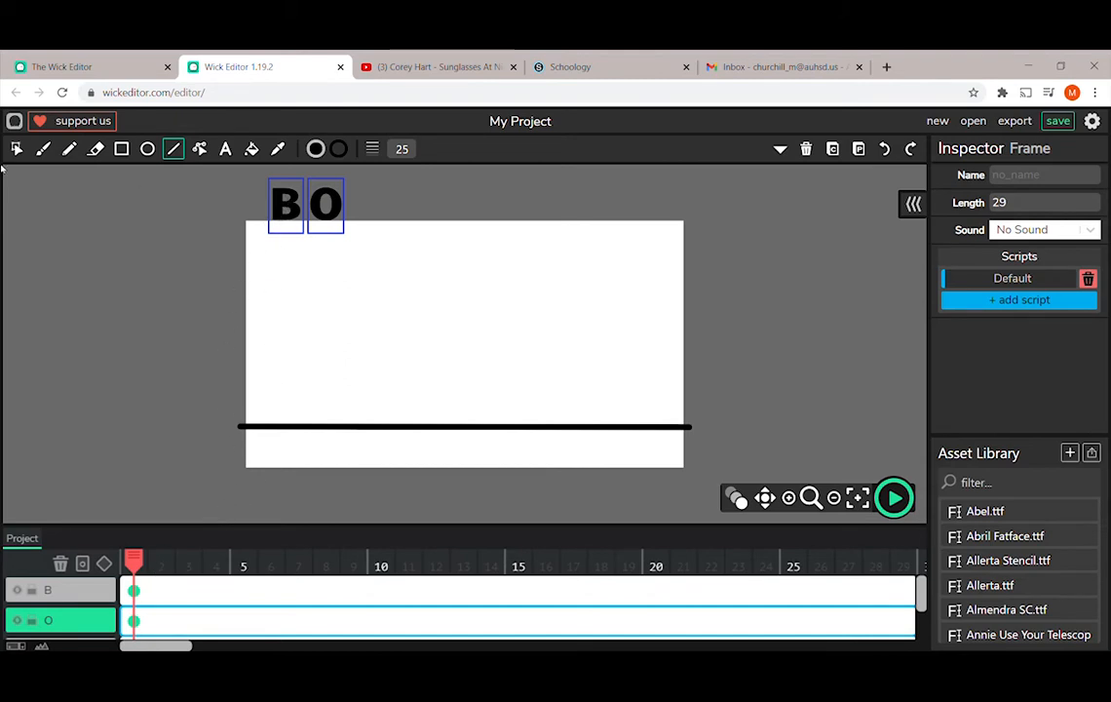
# Step: Select the B button and add a tween to it at frame 1 of layer B
pyautogui.click(17, 148)
pyautogui.click(274, 219)
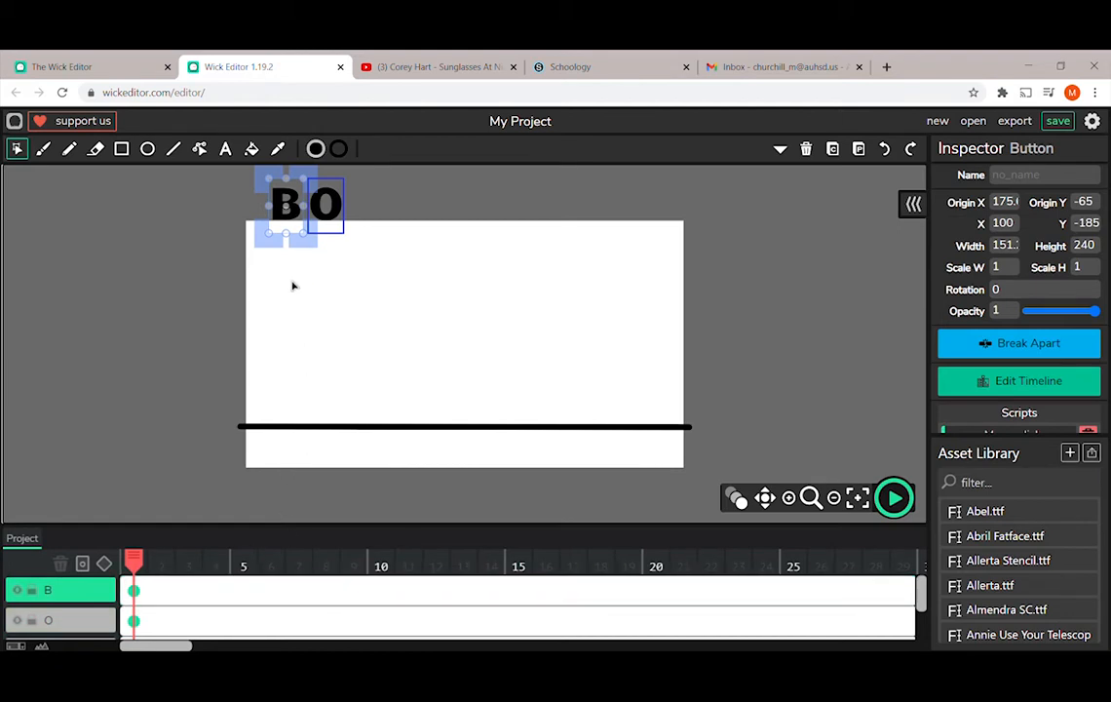
pyautogui.moveTo(309, 253); pyautogui.dragTo(425, 392)
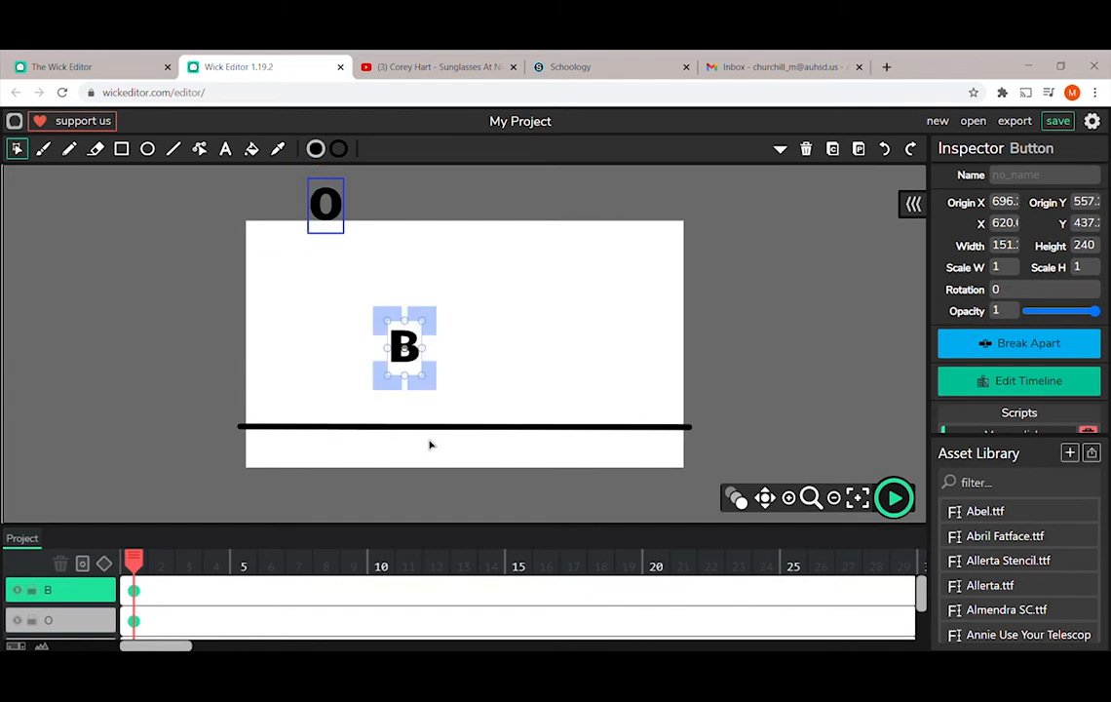
pyautogui.hotkey('ctrl', 'z')
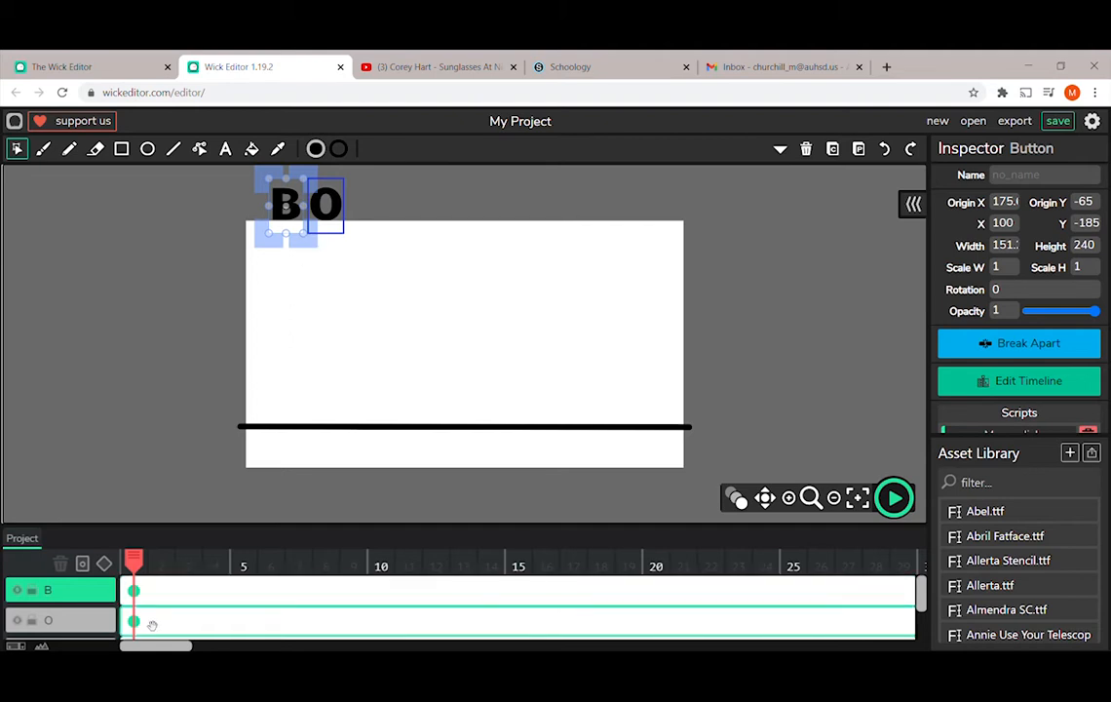
pyautogui.click(104, 564)
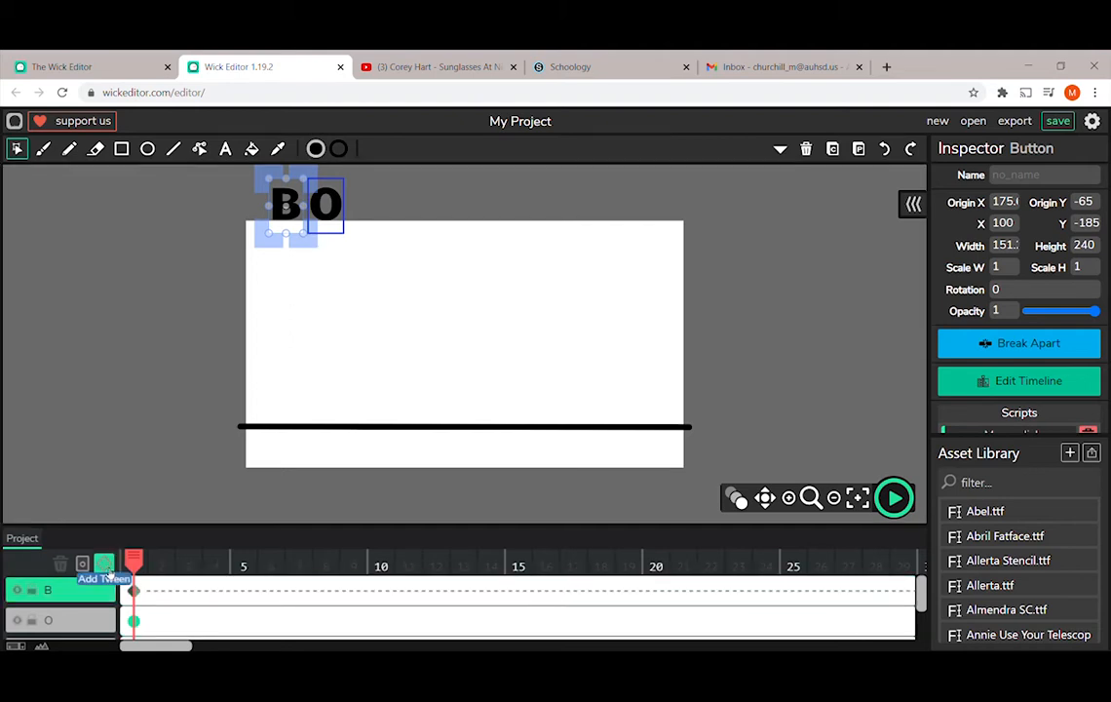
# Step: At frame 10 of layer B, move the B button straight down to Y 707 so it rests on the line
pyautogui.click(377, 596)
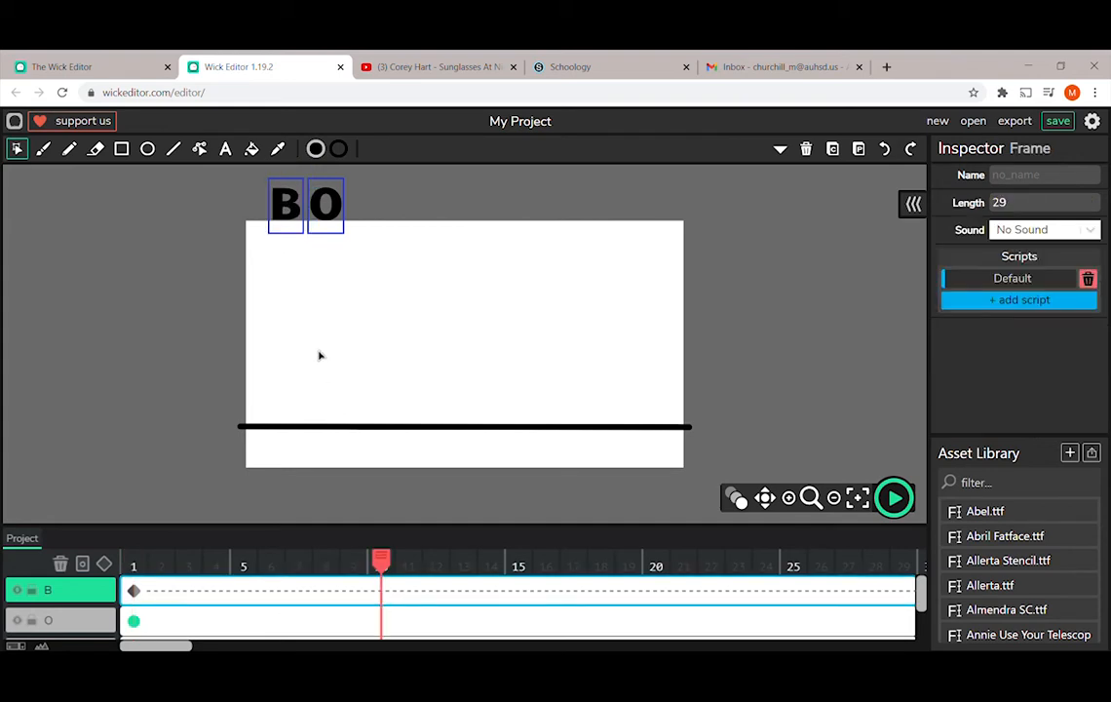
pyautogui.click(313, 238)
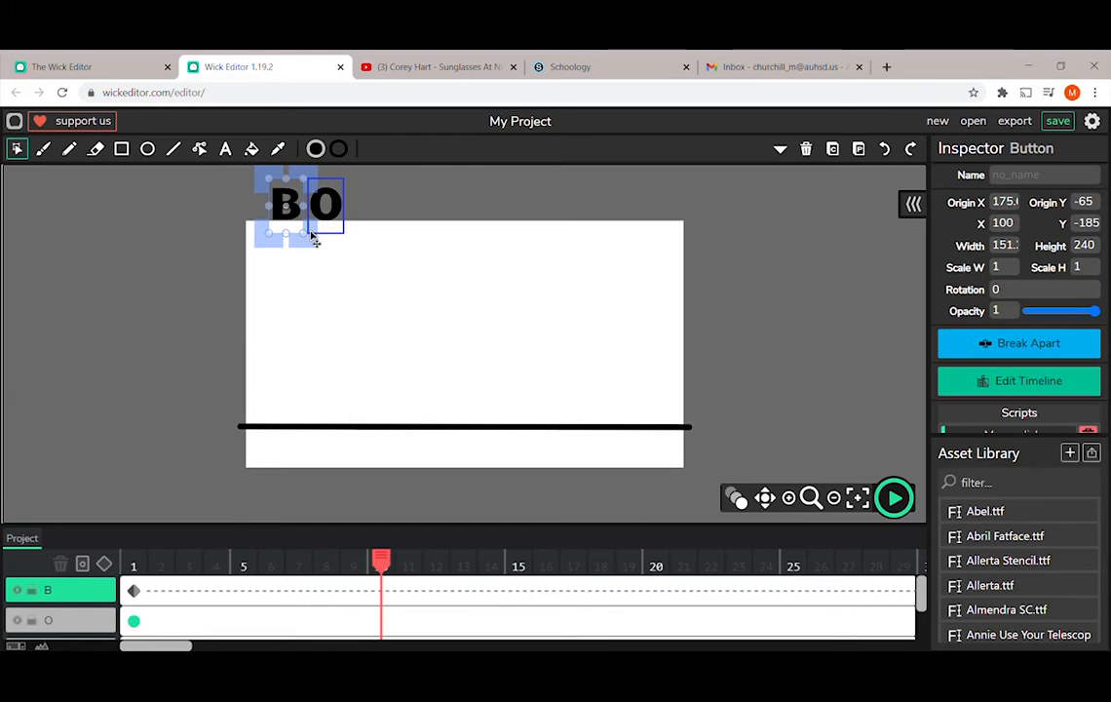
pyautogui.hotkey('shift', 'Down')
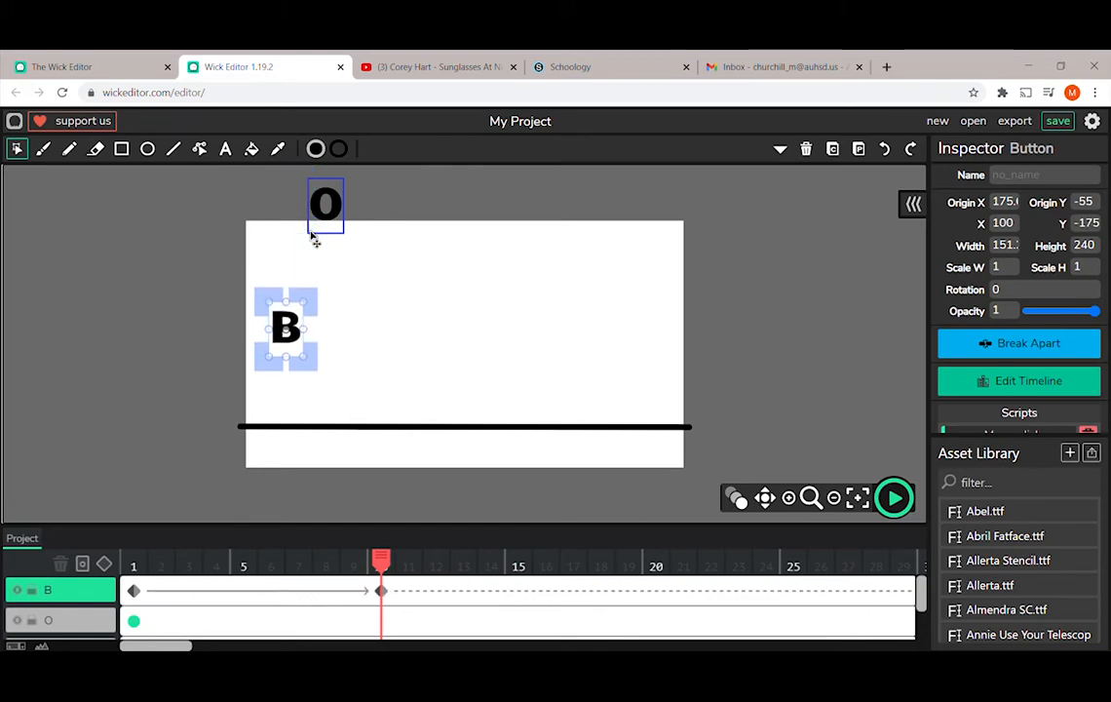
pyautogui.hotkey('shift', 'Down')
pyautogui.hotkey('shift', 'Down')
pyautogui.hotkey('shift', 'Down')
pyautogui.hotkey('shift', 'Down')
pyautogui.hotkey('shift', 'Down')
pyautogui.hotkey('shift', 'Down')
pyautogui.hotkey('shift', 'Down')
pyautogui.hotkey('shift', 'Down')
pyautogui.hotkey('shift', 'Down')
pyautogui.hotkey('shift', 'Down')
pyautogui.hotkey('shift', 'Down')
pyautogui.hotkey('shift', 'Down')
pyautogui.hotkey('shift', 'Down')
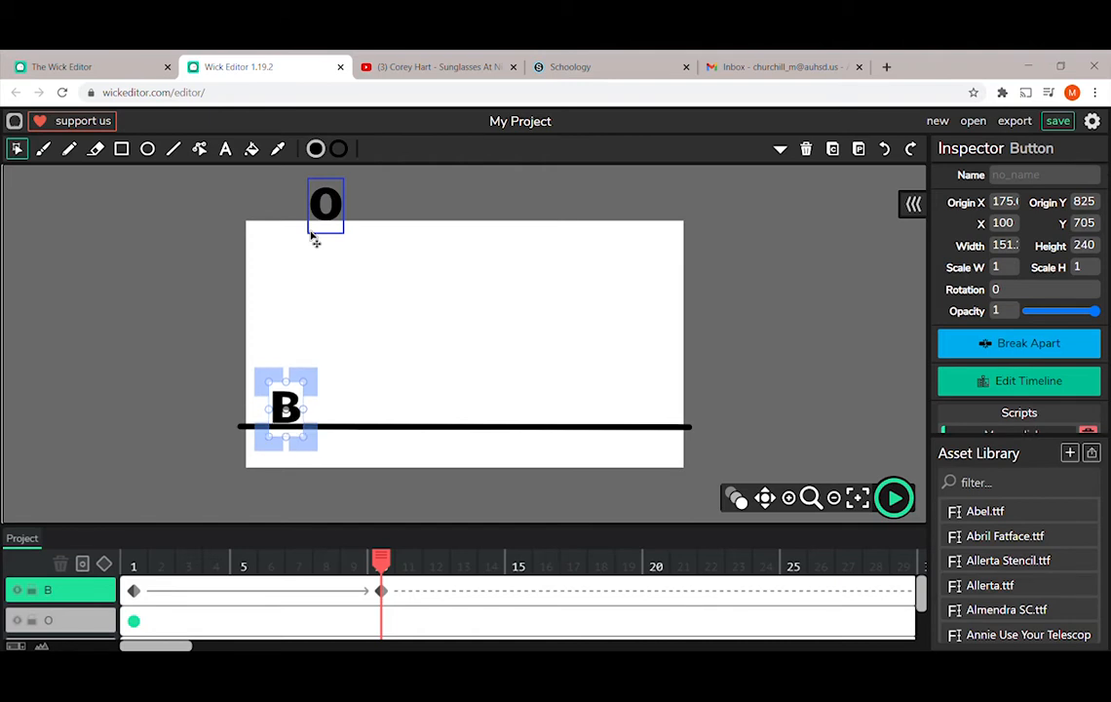
pyautogui.press('Down')
pyautogui.press('Down')
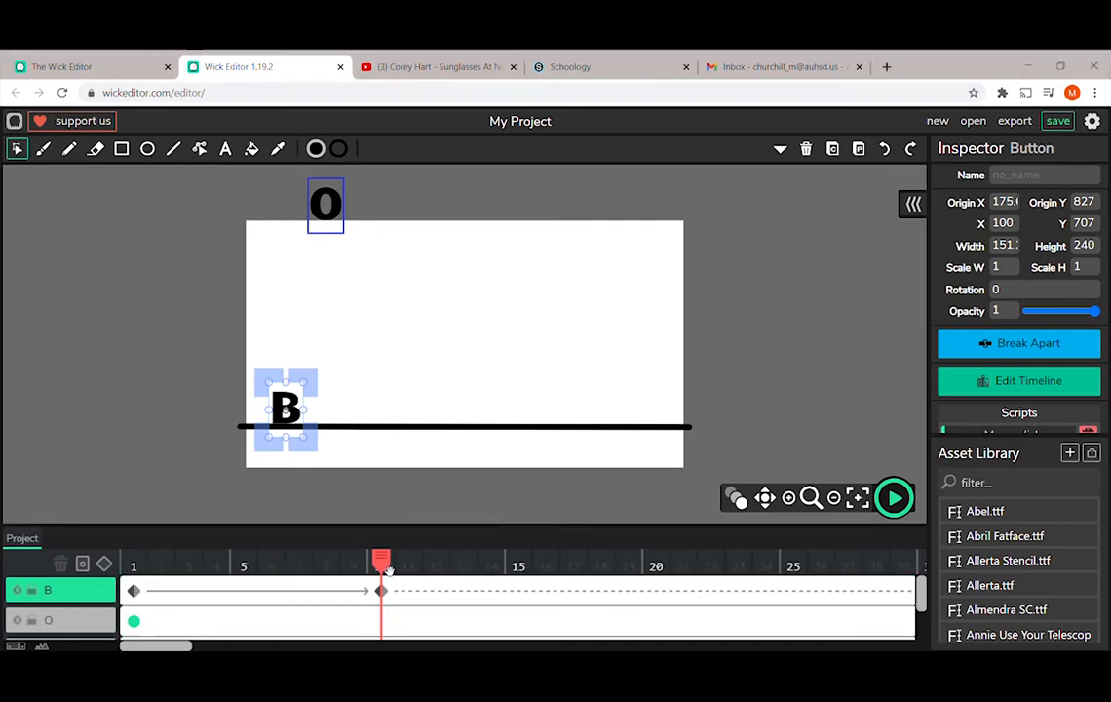
# Step: Preview the B button's drop animation from frame 1, and stop the playback
pyautogui.click(267, 569)
pyautogui.moveTo(264, 572); pyautogui.dragTo(133, 575)
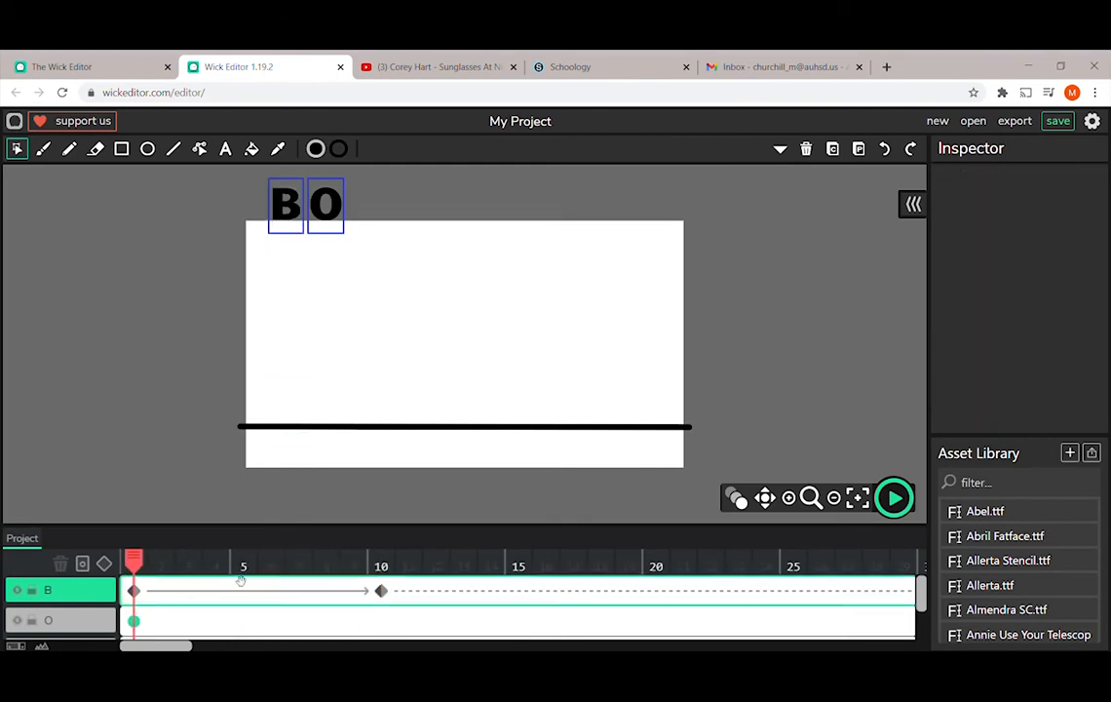
pyautogui.click(907, 491)
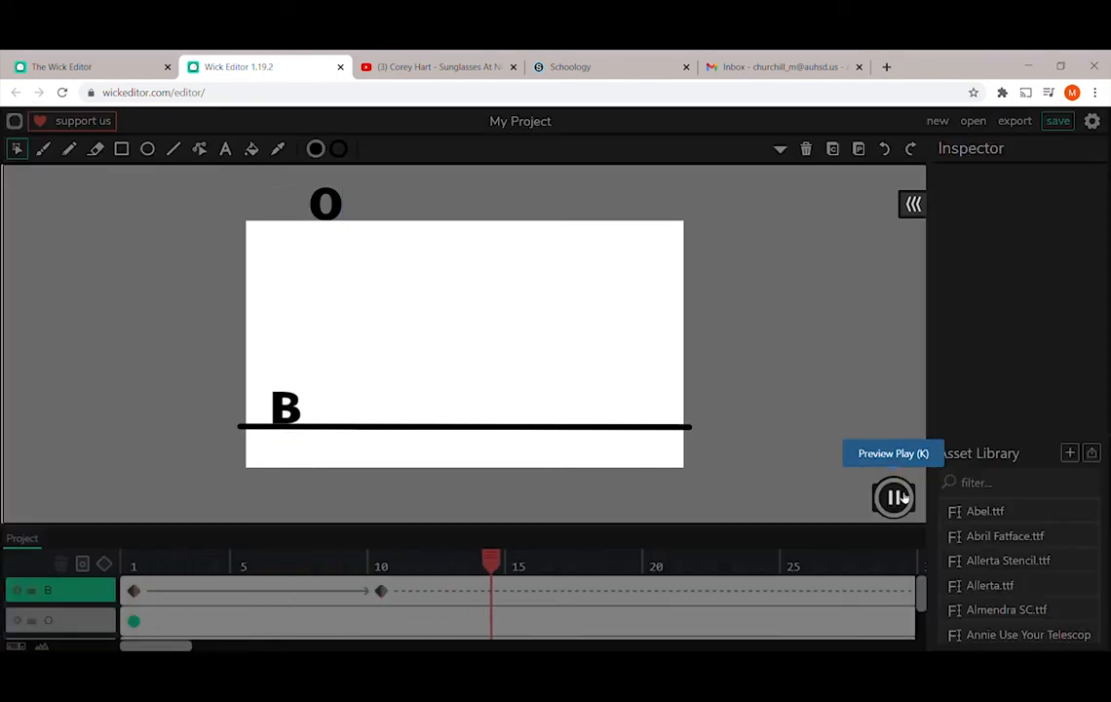
pyautogui.click(905, 497)
# Step: At frame 12 of layer B, squash the B button by setting its Scale H to 0.8 and Scale W to 1.2
pyautogui.moveTo(574, 562); pyautogui.dragTo(384, 569)
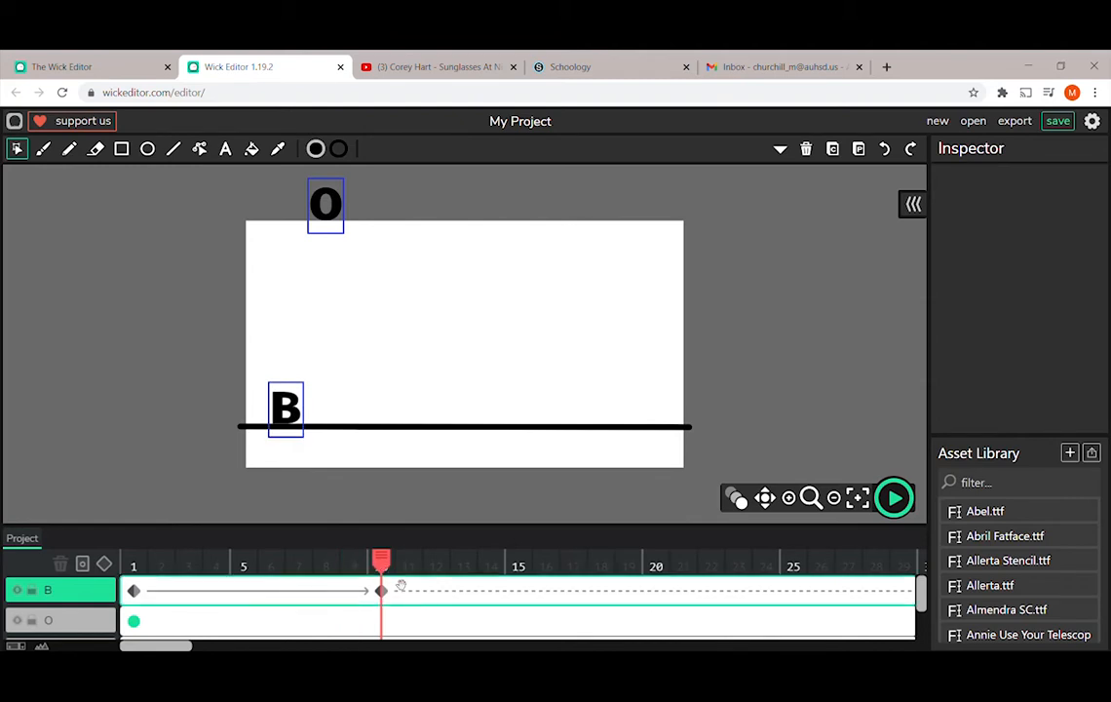
pyautogui.click(381, 591)
pyautogui.moveTo(383, 575); pyautogui.dragTo(407, 575)
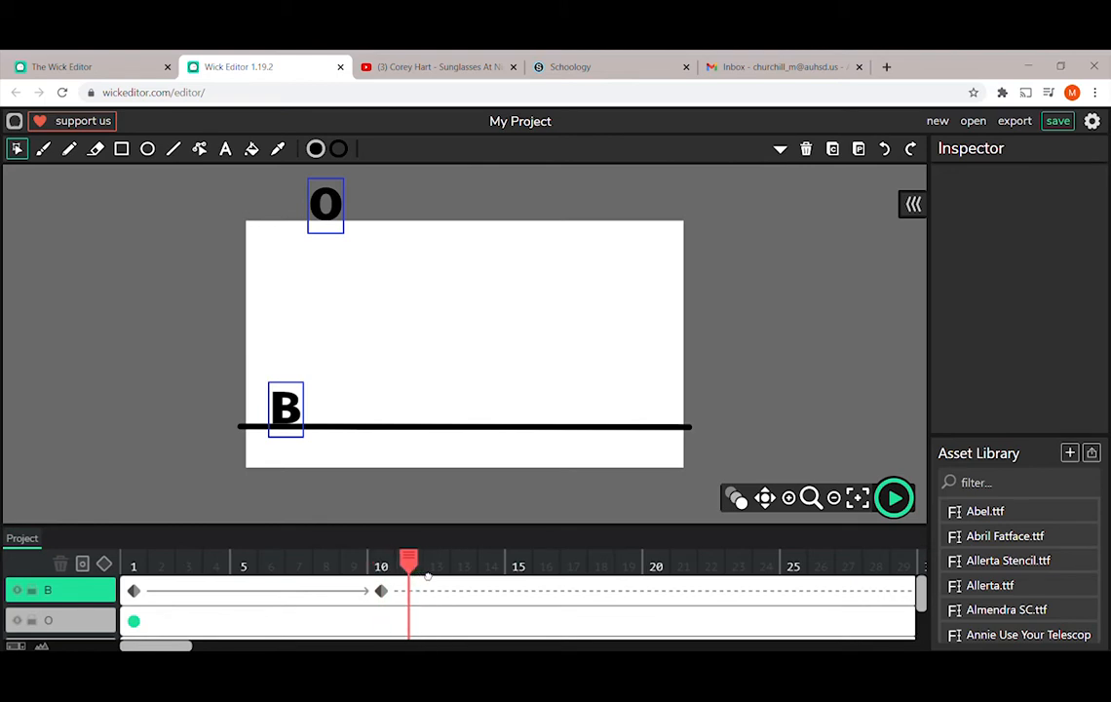
pyautogui.click(428, 576)
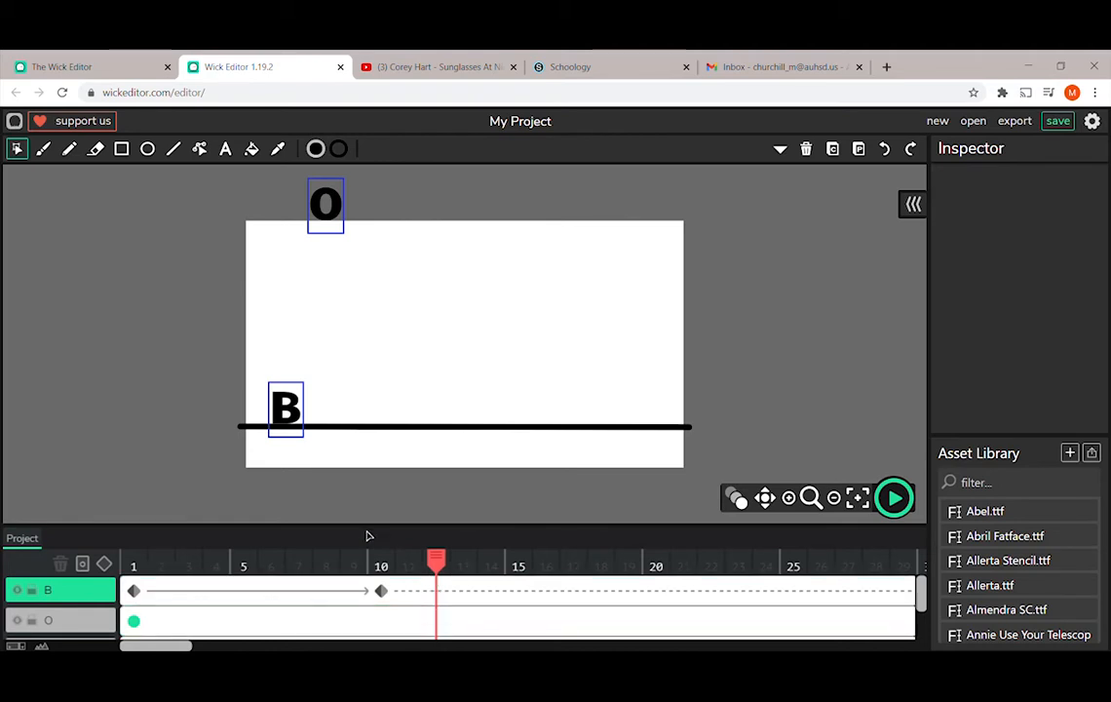
pyautogui.click(312, 449)
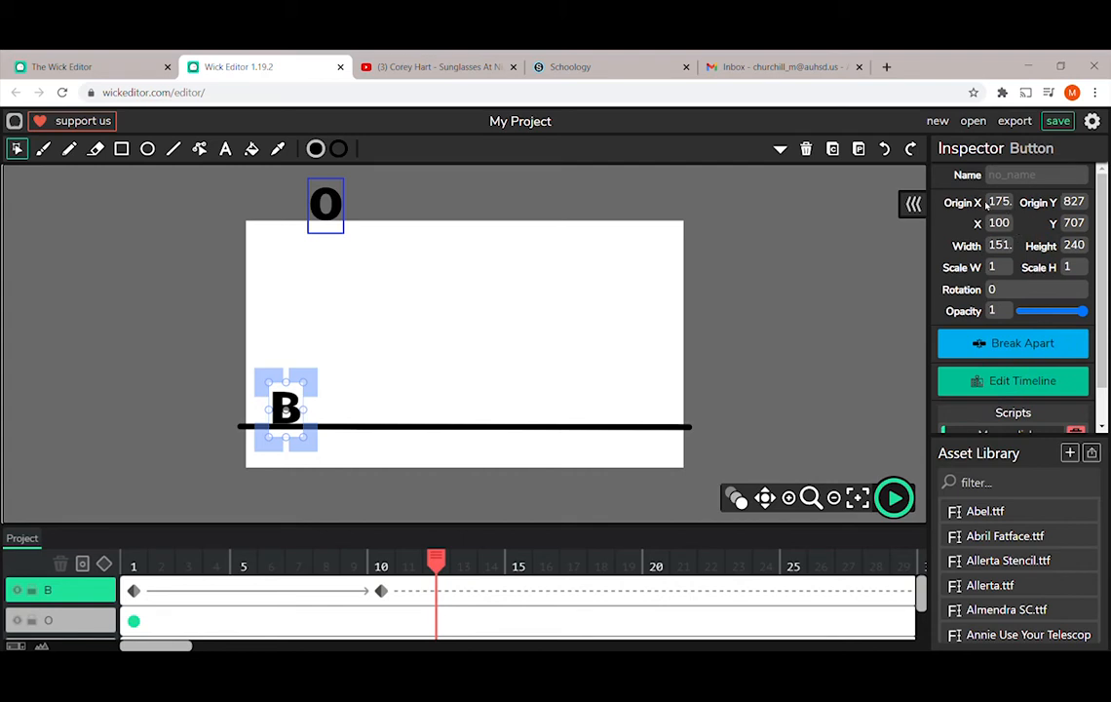
pyautogui.click(1073, 202)
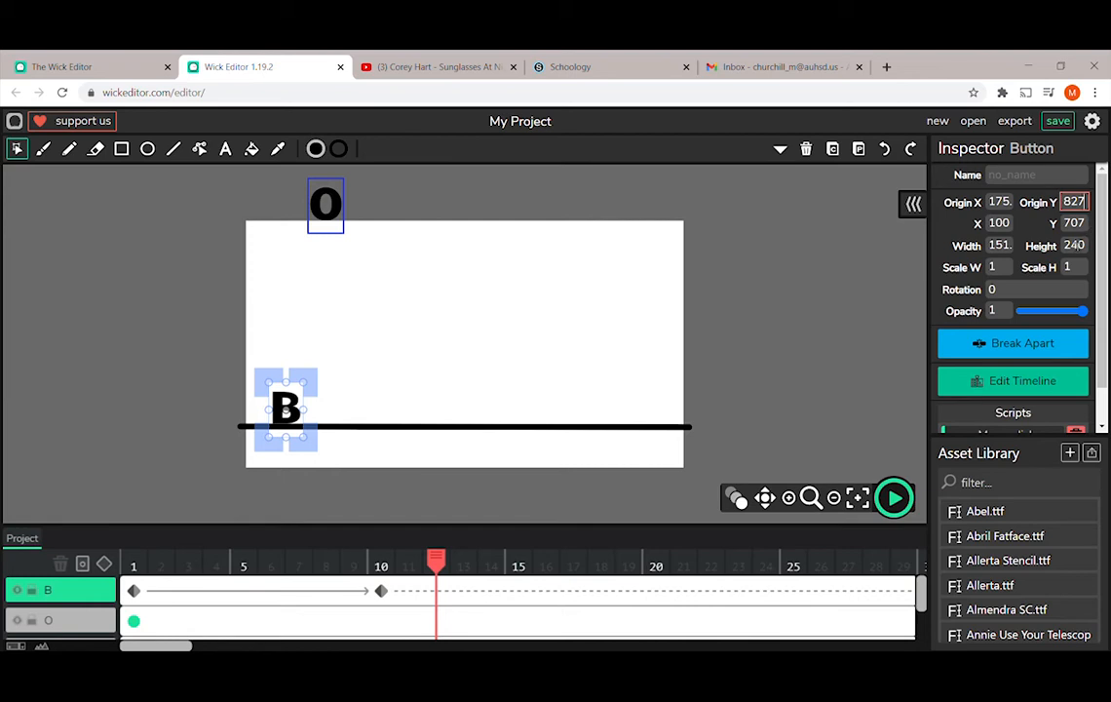
pyautogui.moveTo(1064, 223); pyautogui.dragTo(1091, 229)
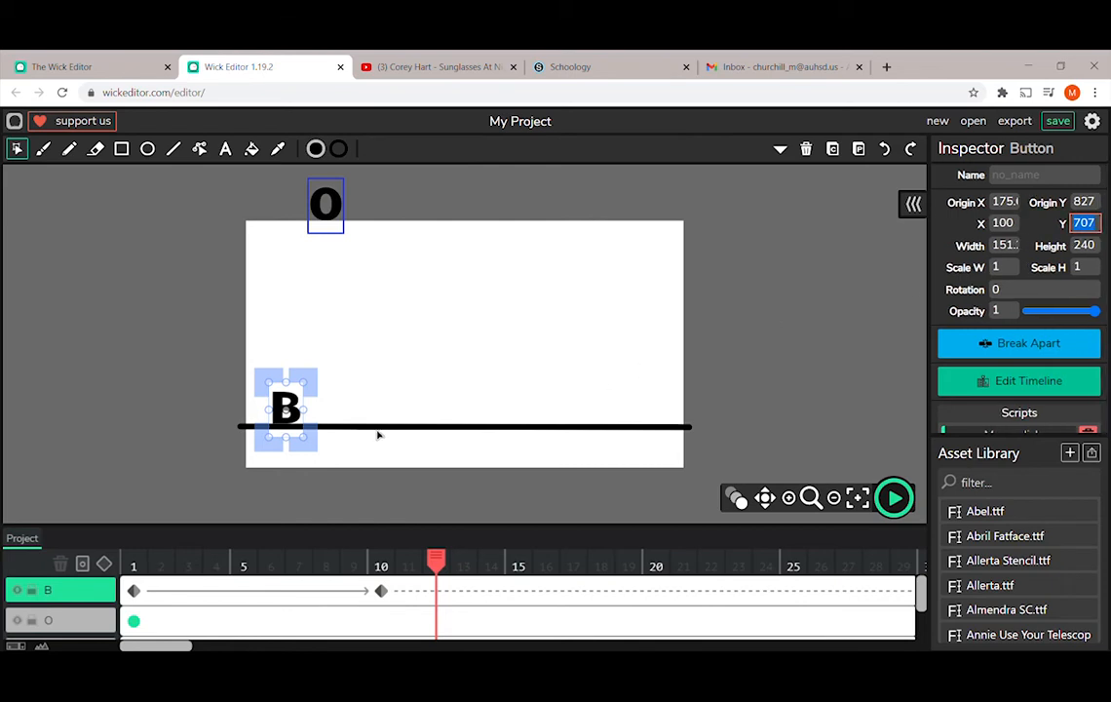
pyautogui.press('Up')
pyautogui.click(441, 595)
pyautogui.click(300, 446)
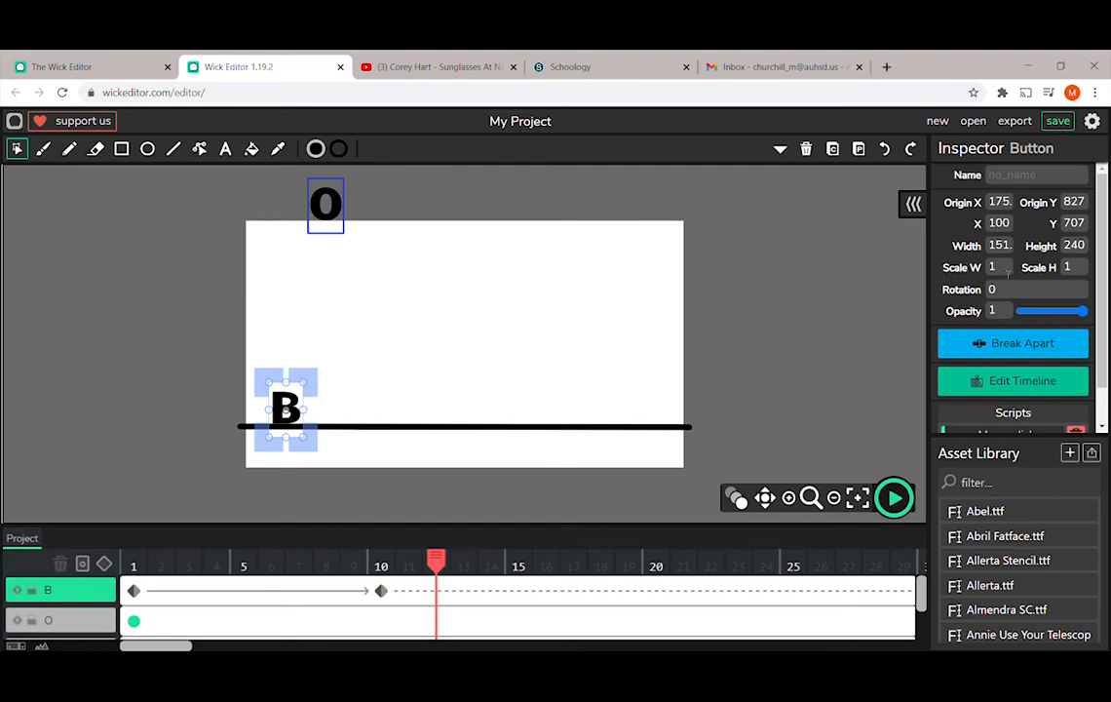
pyautogui.click(1076, 269)
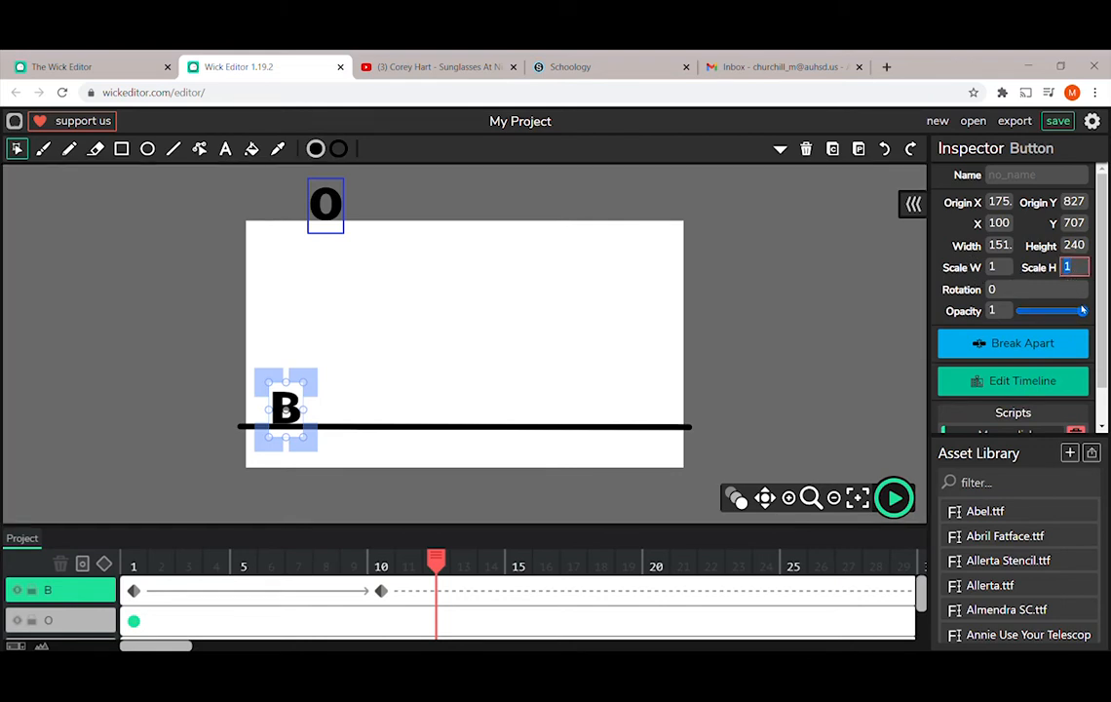
pyautogui.write('.8')
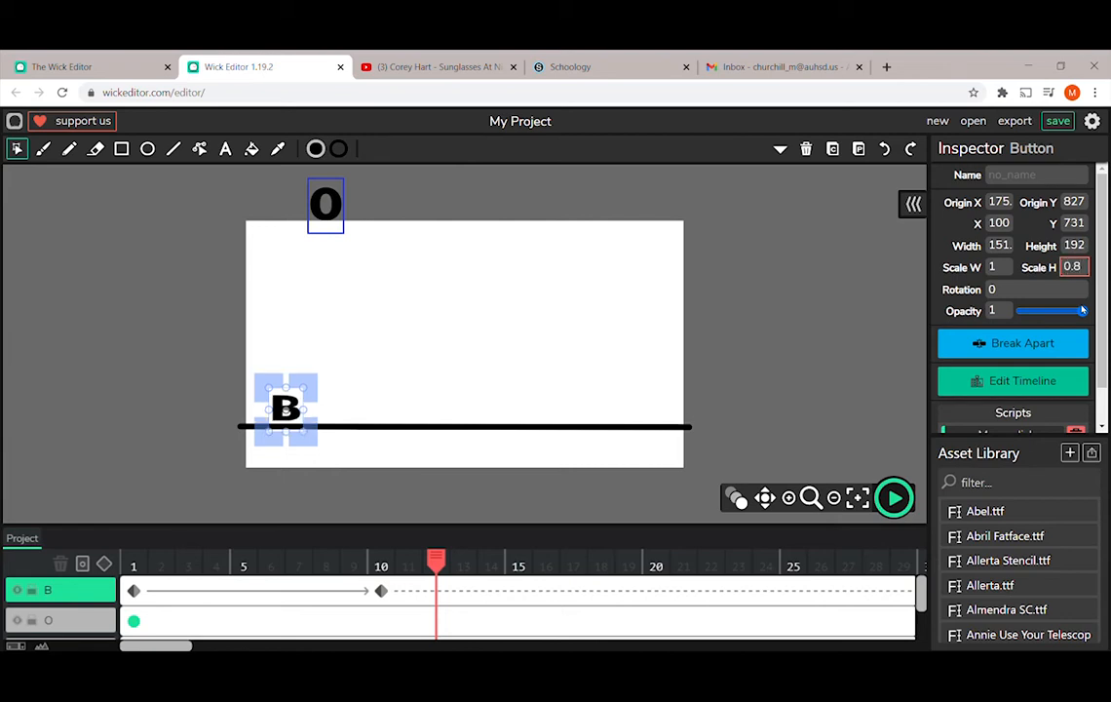
pyautogui.moveTo(1002, 268); pyautogui.dragTo(969, 273)
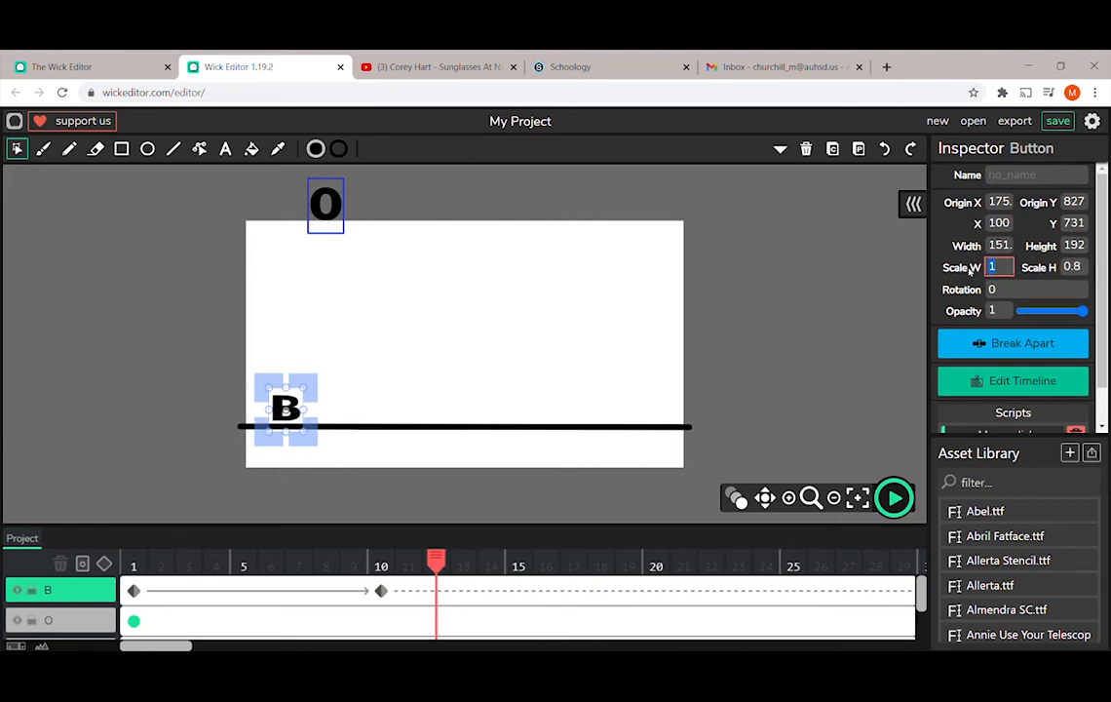
pyautogui.write('1.2')
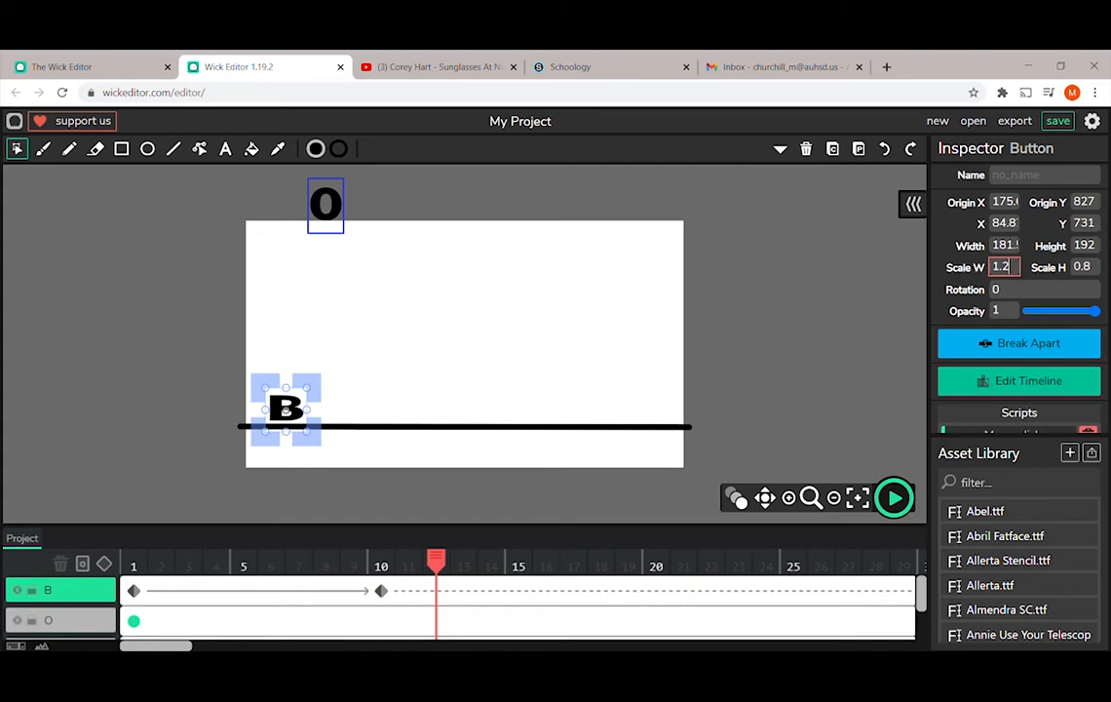
pyautogui.click(317, 444)
# Step: Nudge the squashed B button straight down at frame 12 to Y 745 so it rests on the line
pyautogui.press('Down')
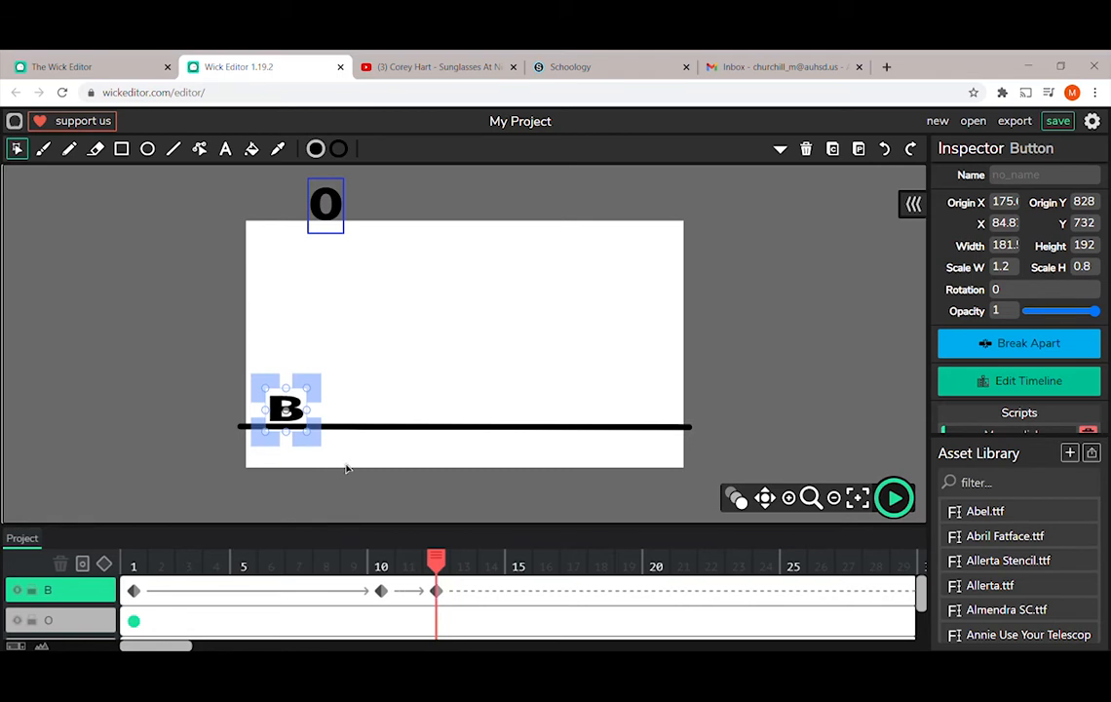
pyautogui.press('Down')
pyautogui.press('Down')
pyautogui.press('Down')
pyautogui.press('Down')
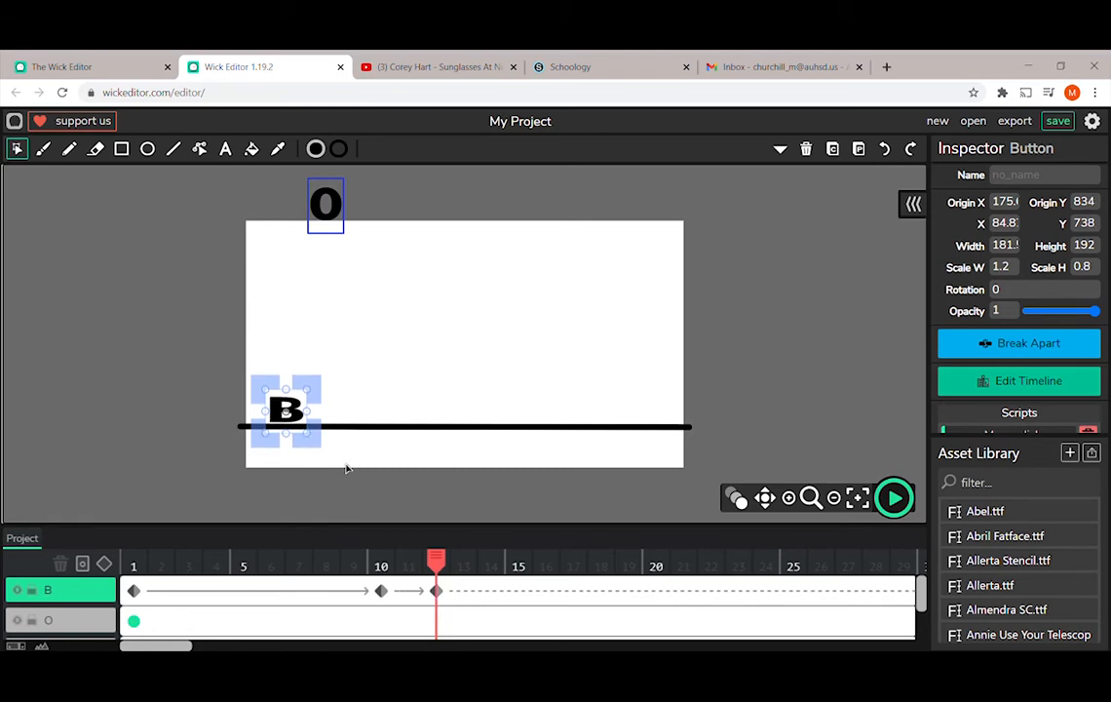
pyautogui.press('Down')
pyautogui.press('Down')
pyautogui.press('Down')
pyautogui.press('Down')
pyautogui.press('Down')
pyautogui.press('Down')
pyautogui.press('Down')
pyautogui.press('Down')
pyautogui.press('Down')
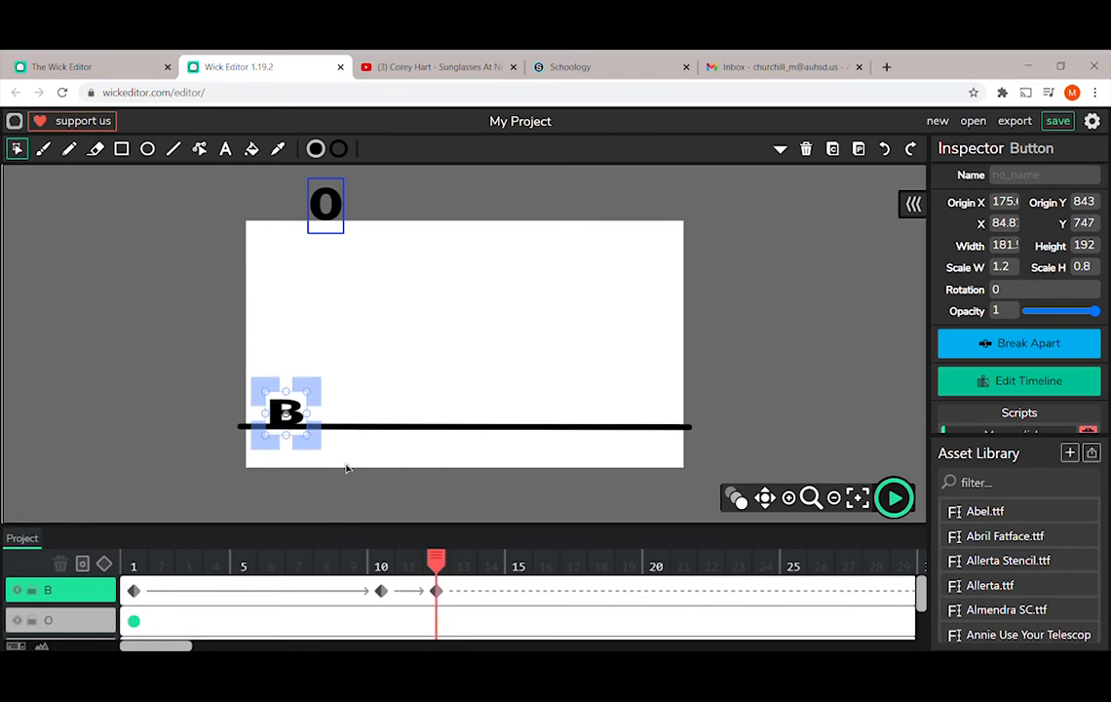
pyautogui.press('Up')
pyautogui.press('Up')
pyautogui.press('Up')
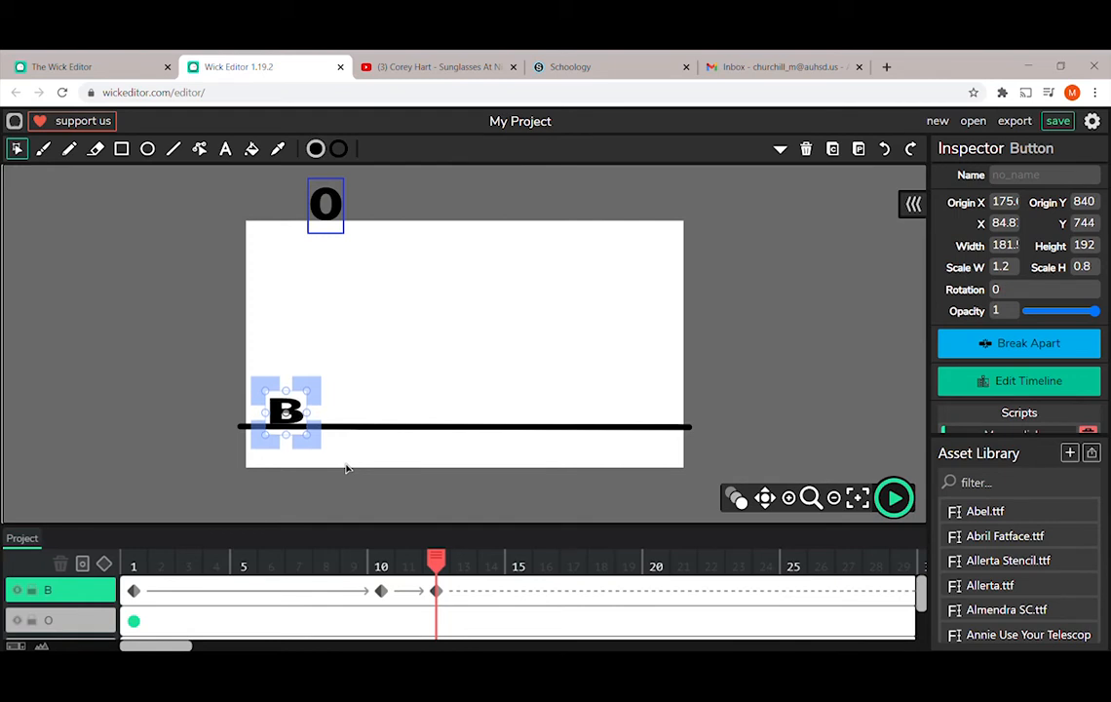
pyautogui.press('Down')
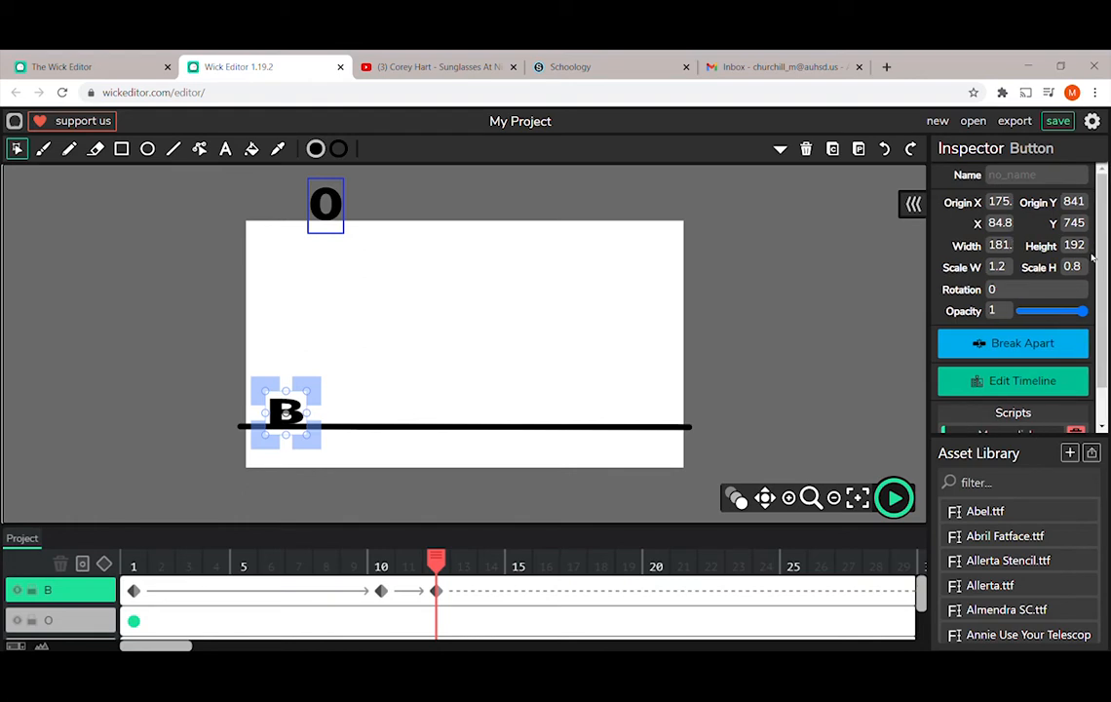
# Step: At the frame 10 keyframe of layer B, lower the B button slightly to Y 708 so it touches the line
pyautogui.click(386, 595)
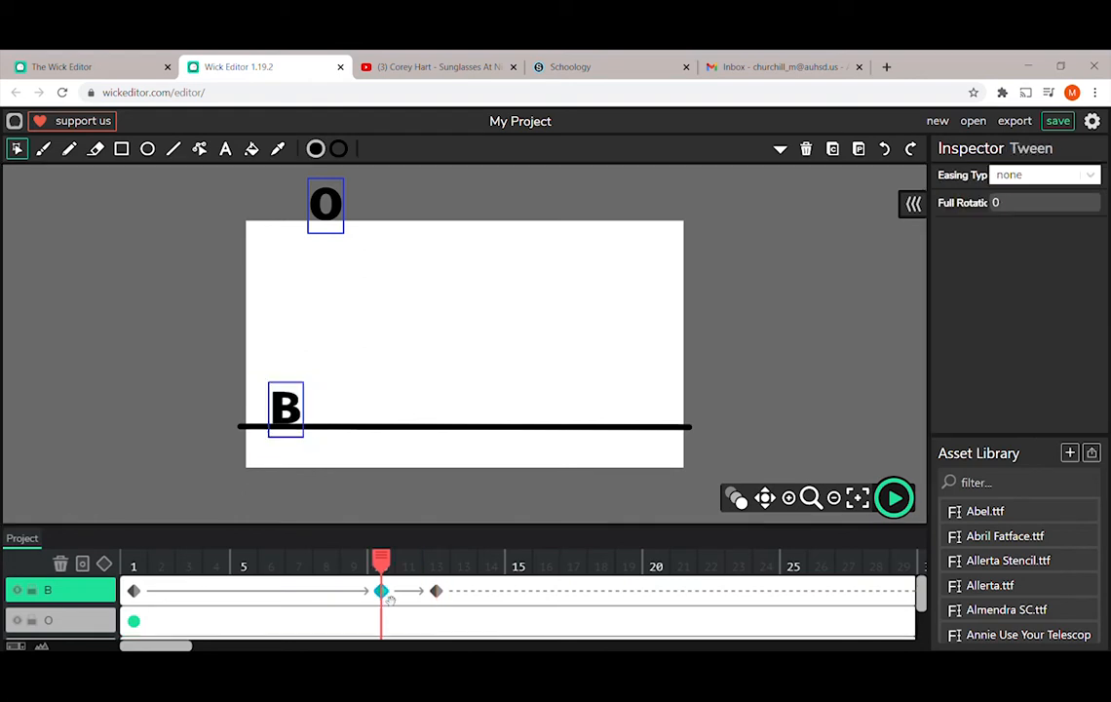
pyautogui.click(300, 439)
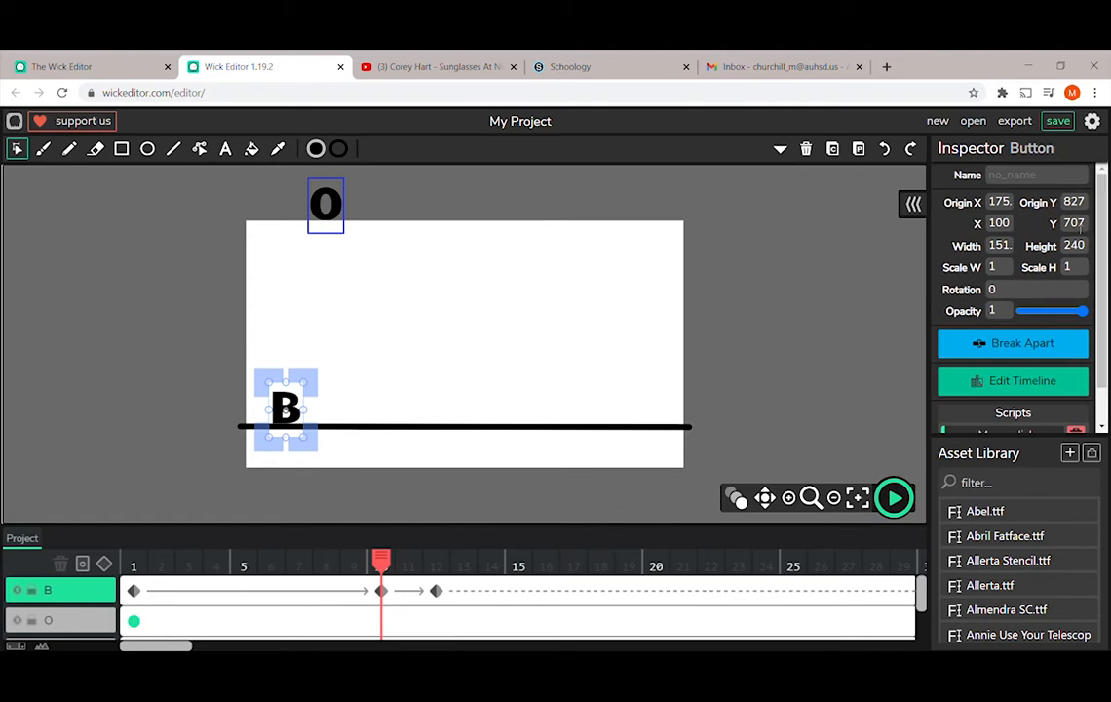
pyautogui.click(436, 593)
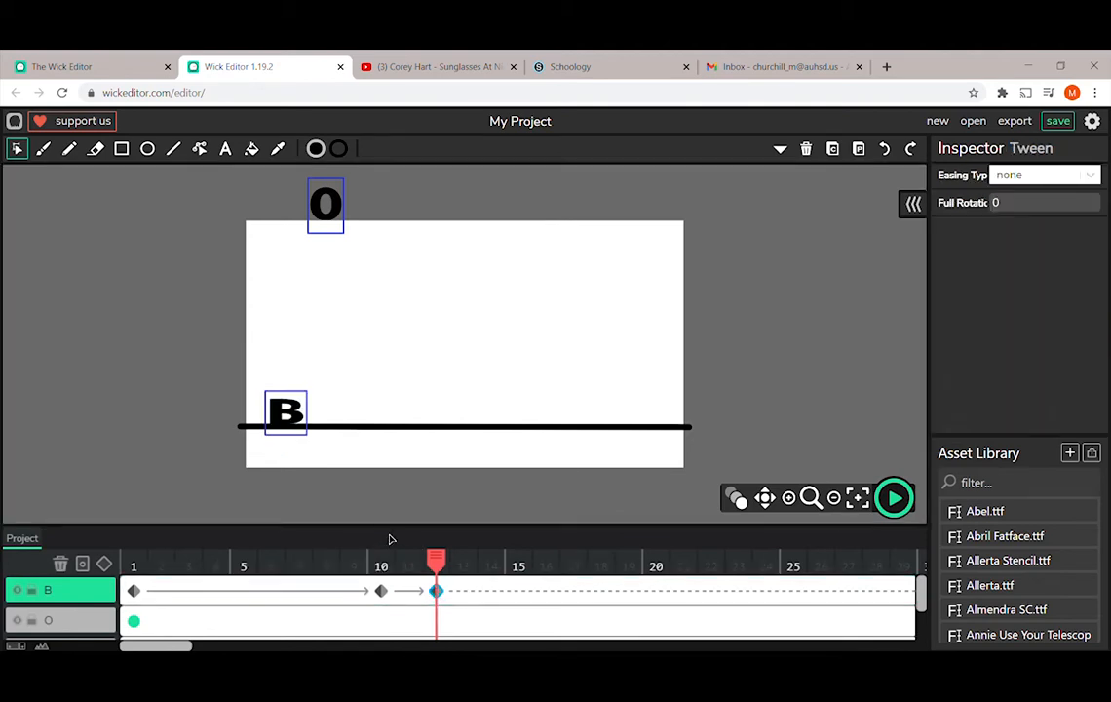
pyautogui.scroll(5, 490, 502)
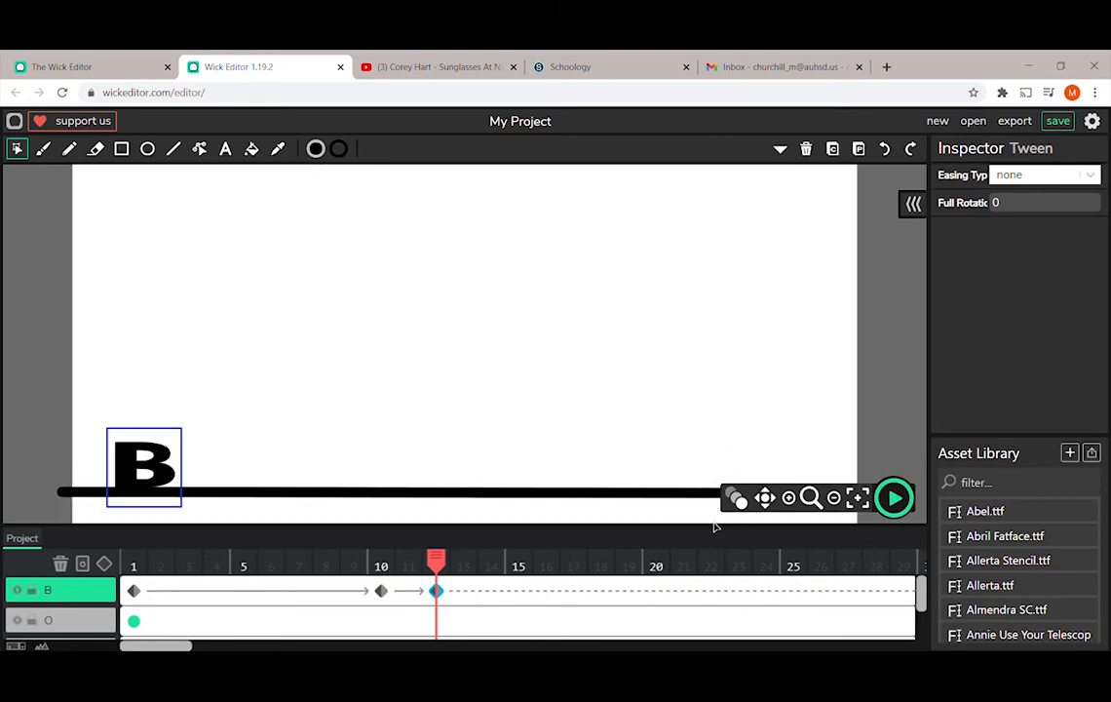
pyautogui.click(764, 498)
pyautogui.moveTo(350, 431); pyautogui.dragTo(675, 287)
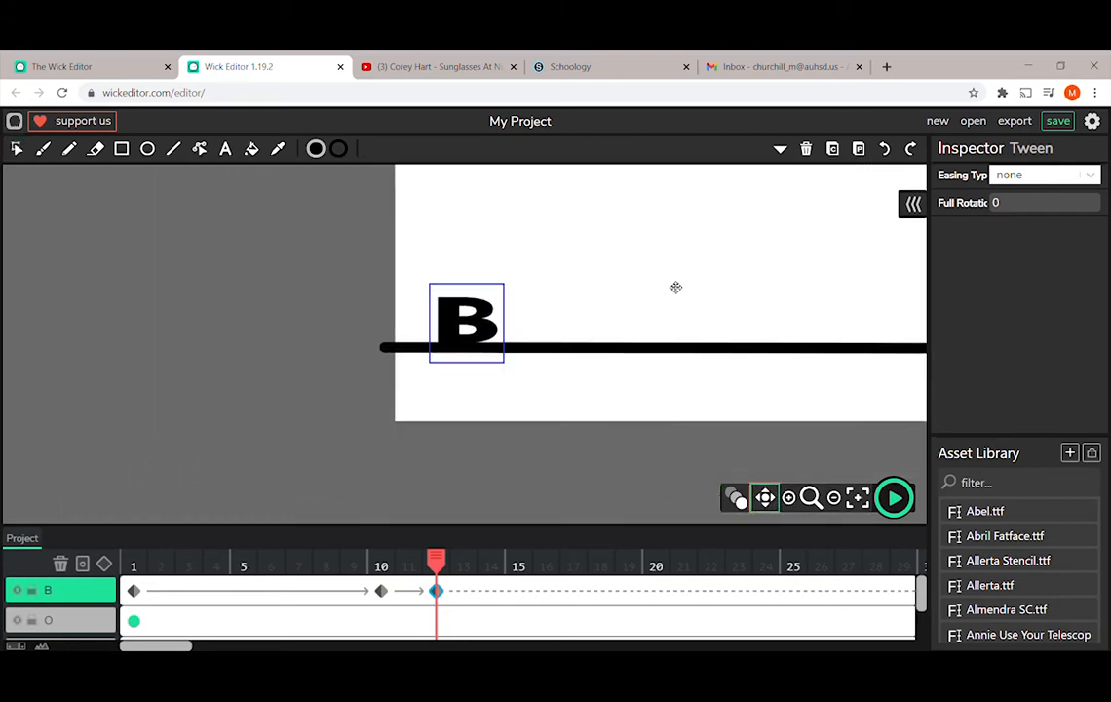
pyautogui.click(383, 592)
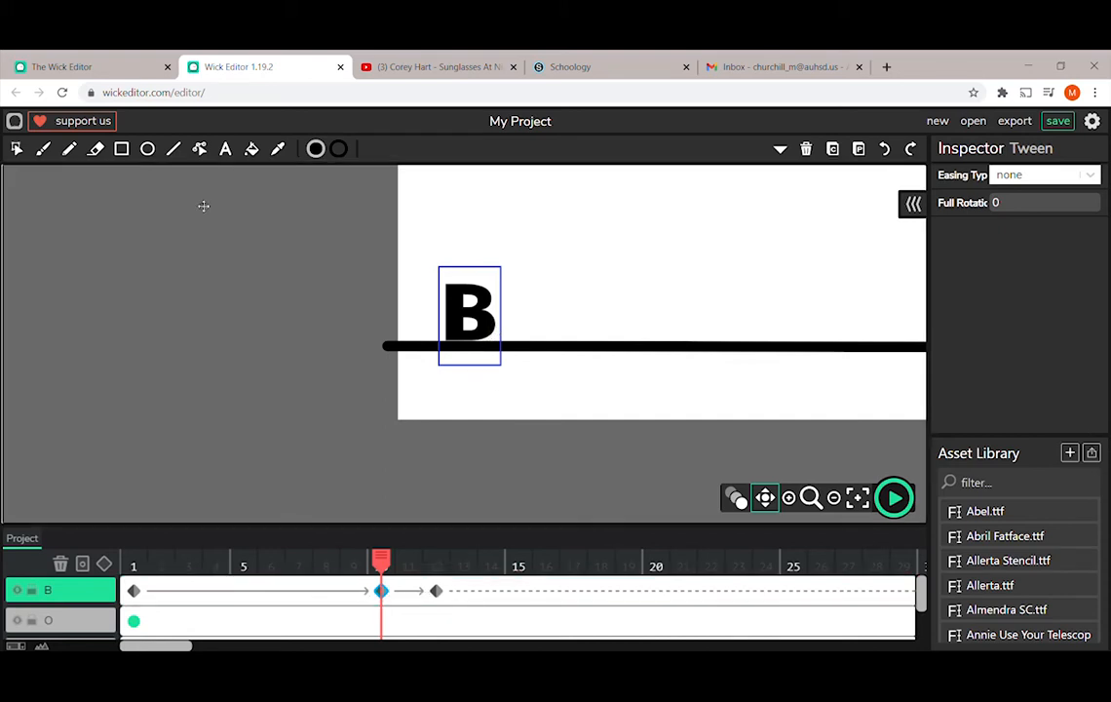
pyautogui.click(17, 149)
pyautogui.click(465, 353)
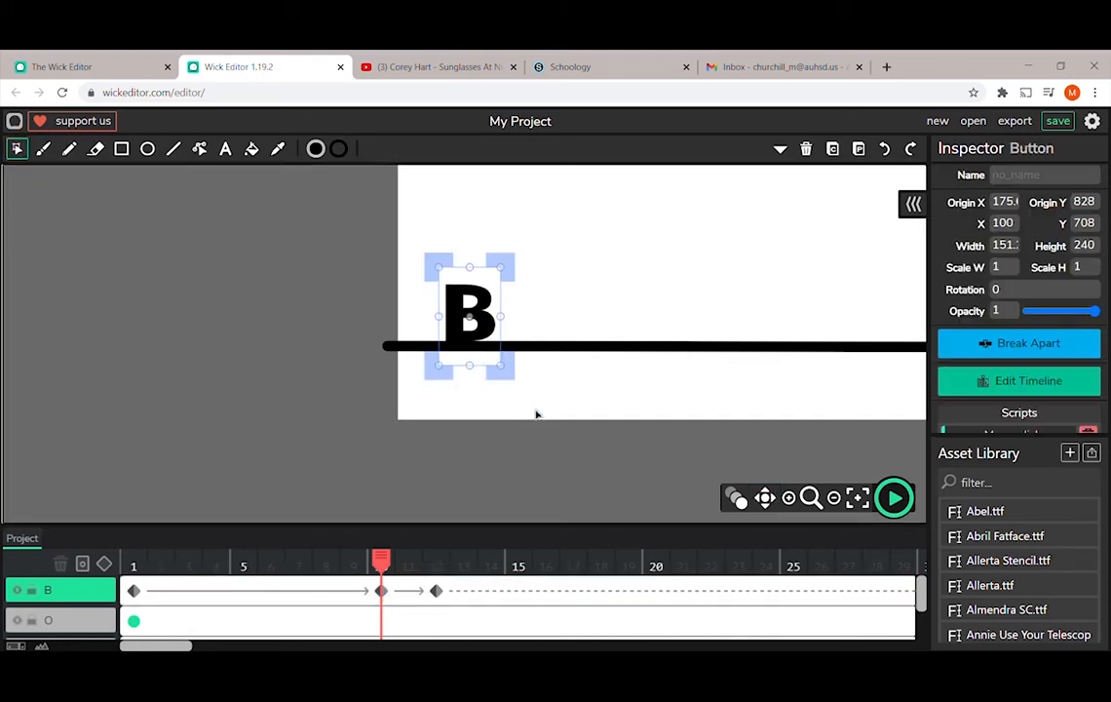
# Step: Add a tween keyframe at frame 14 of layer B that returns the B button to its unsquashed frame 10 size and position
pyautogui.click(440, 593)
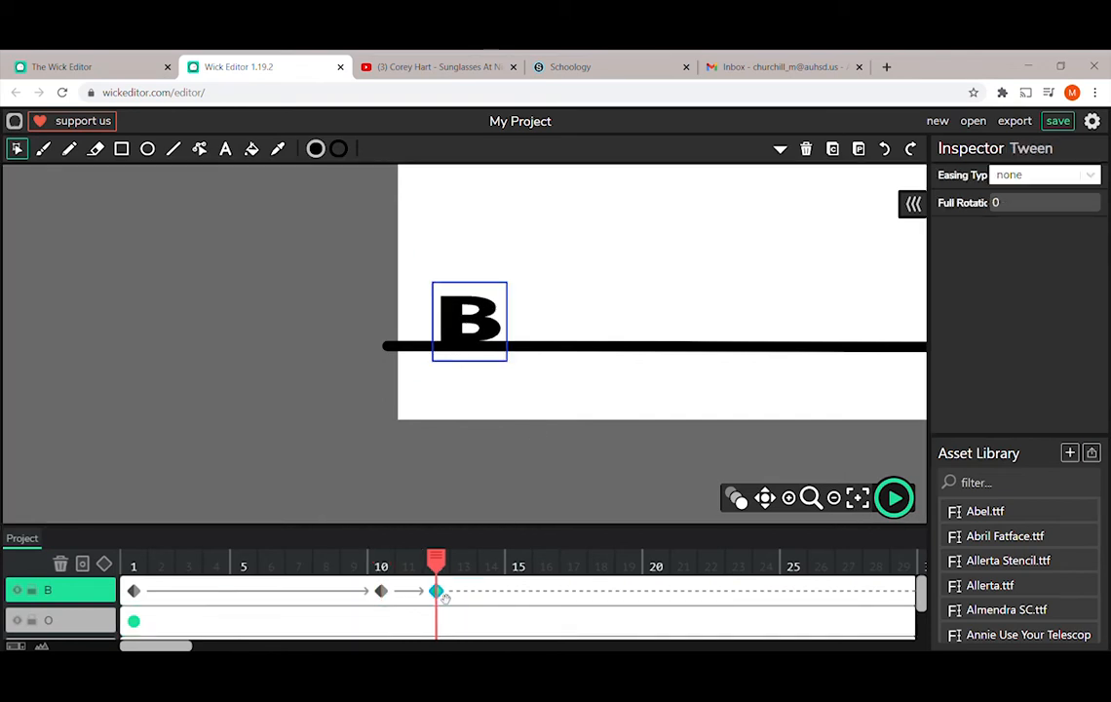
pyautogui.moveTo(390, 568); pyautogui.dragTo(463, 563)
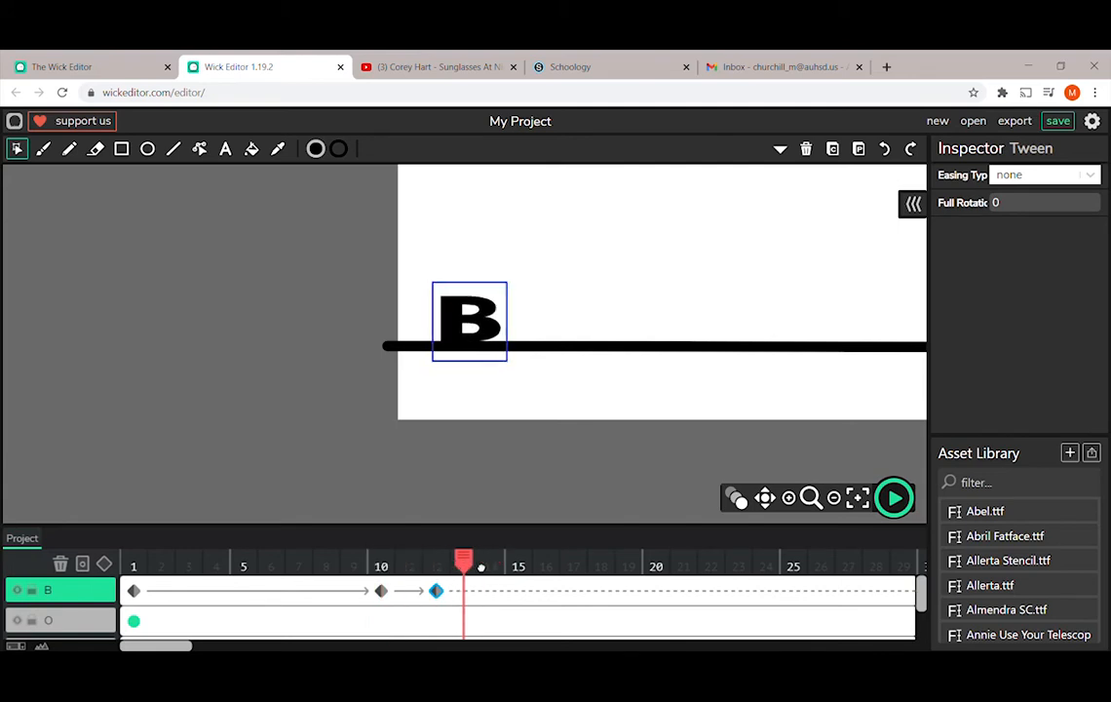
pyautogui.click(490, 564)
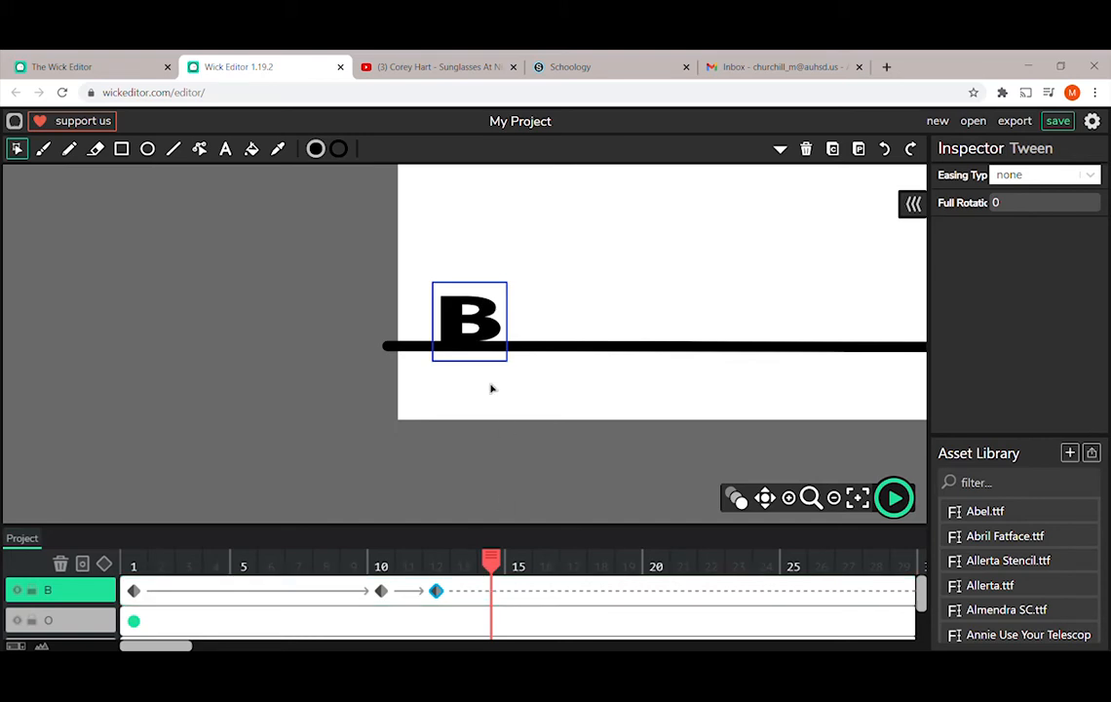
pyautogui.click(385, 598)
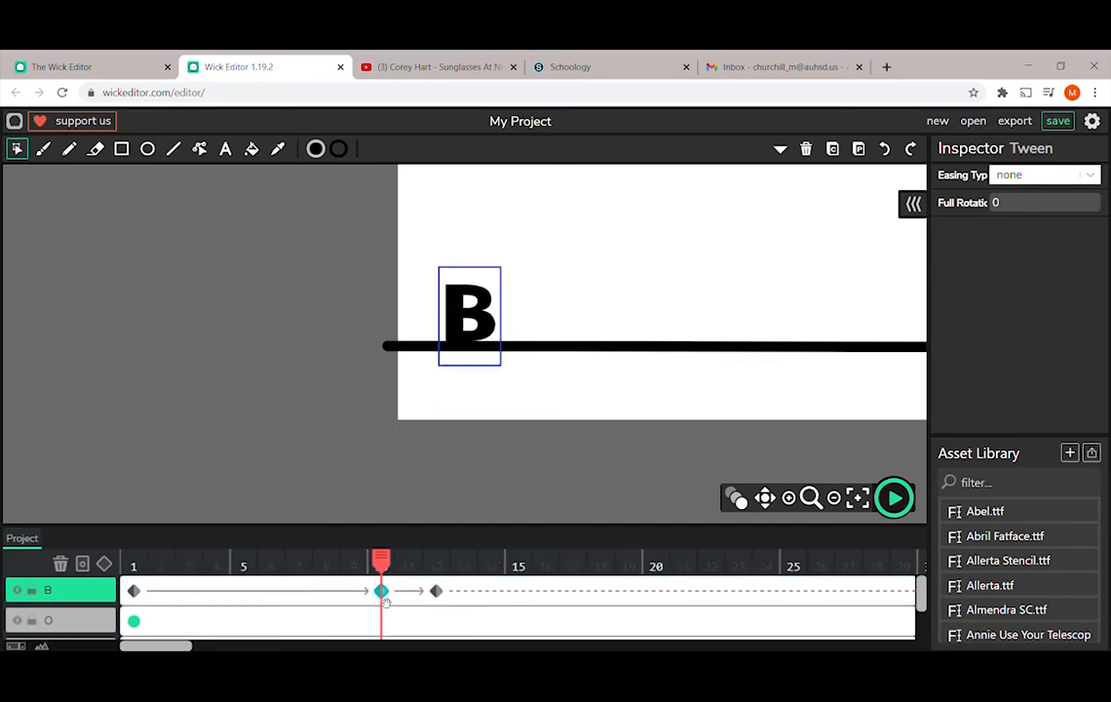
pyautogui.click(502, 597)
pyautogui.hotkey('shift', 't')
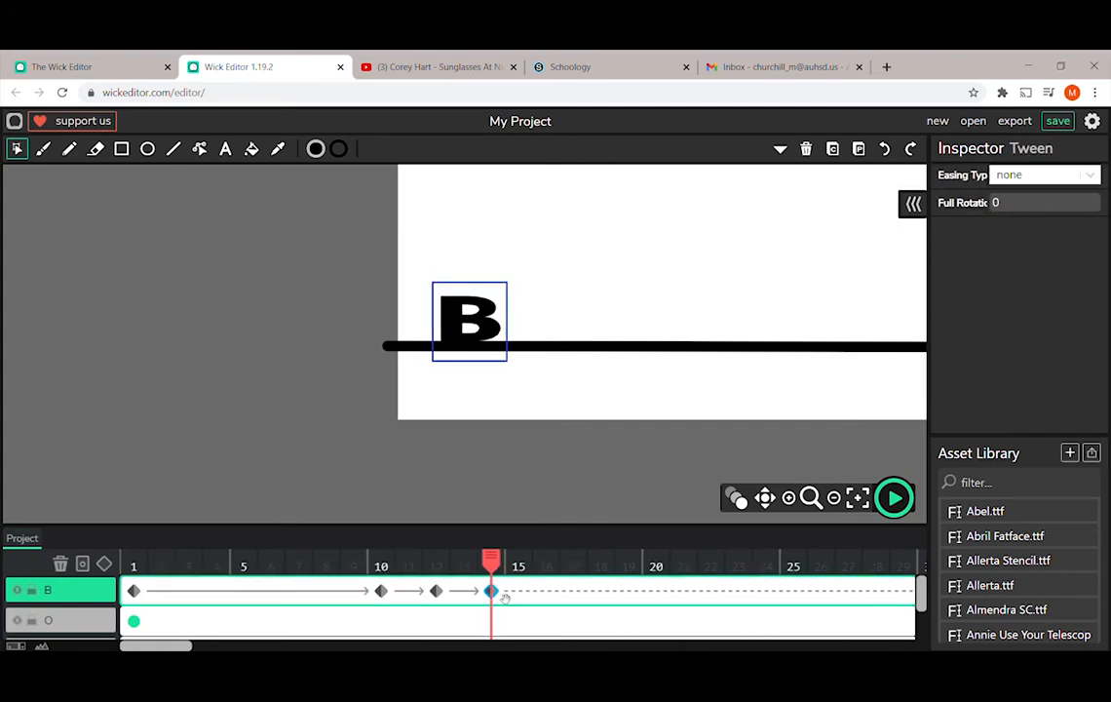
pyautogui.moveTo(482, 571)
pyautogui.mouseDown()
pyautogui.moveTo(381, 563)
pyautogui.moveTo(491, 563)
pyautogui.mouseUp()
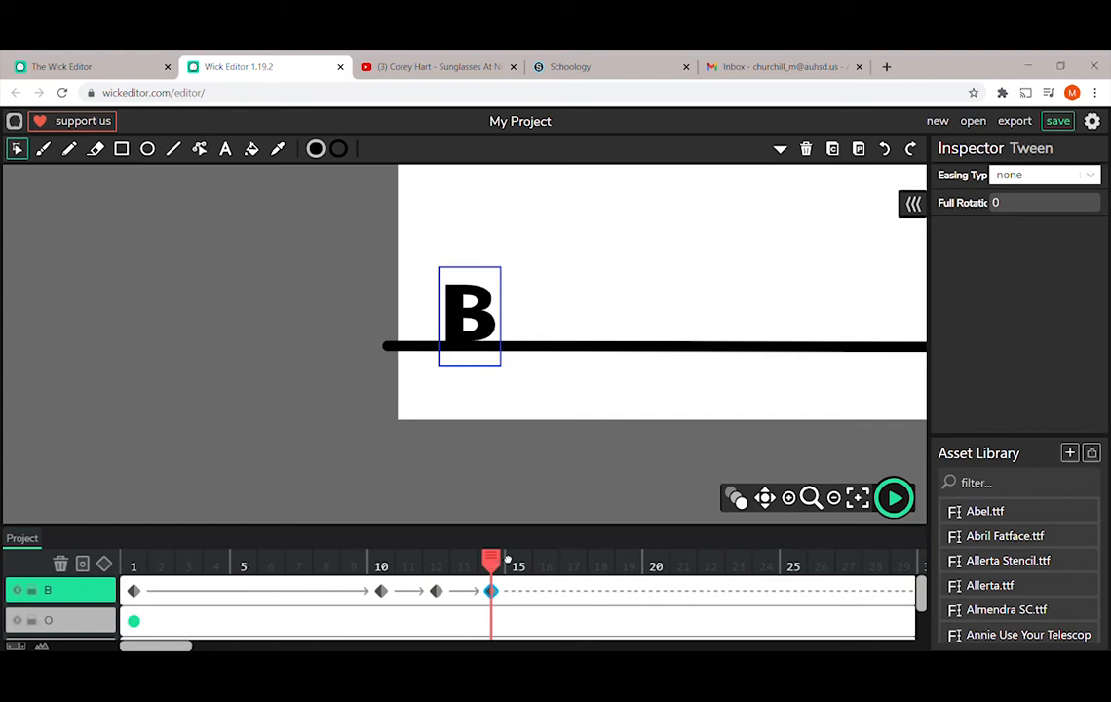
# Step: At frame 16 of layer B, squash the B button mildly with Scale H 0.9 and Scale W 1.1
pyautogui.click(508, 561)
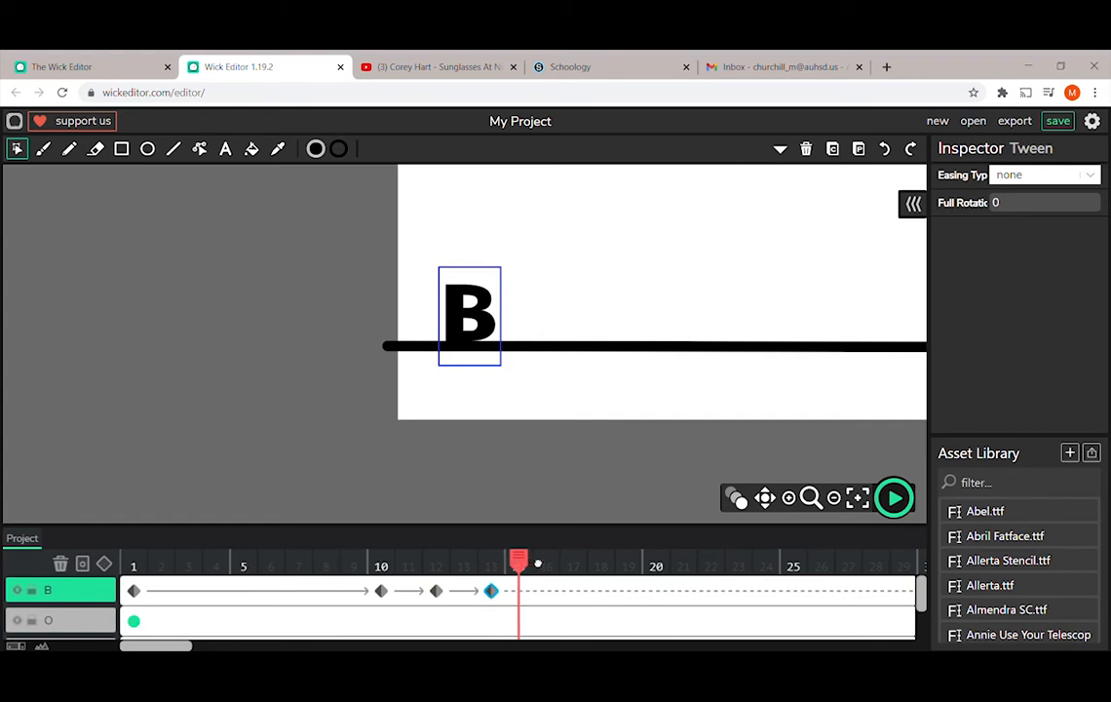
pyautogui.click(539, 563)
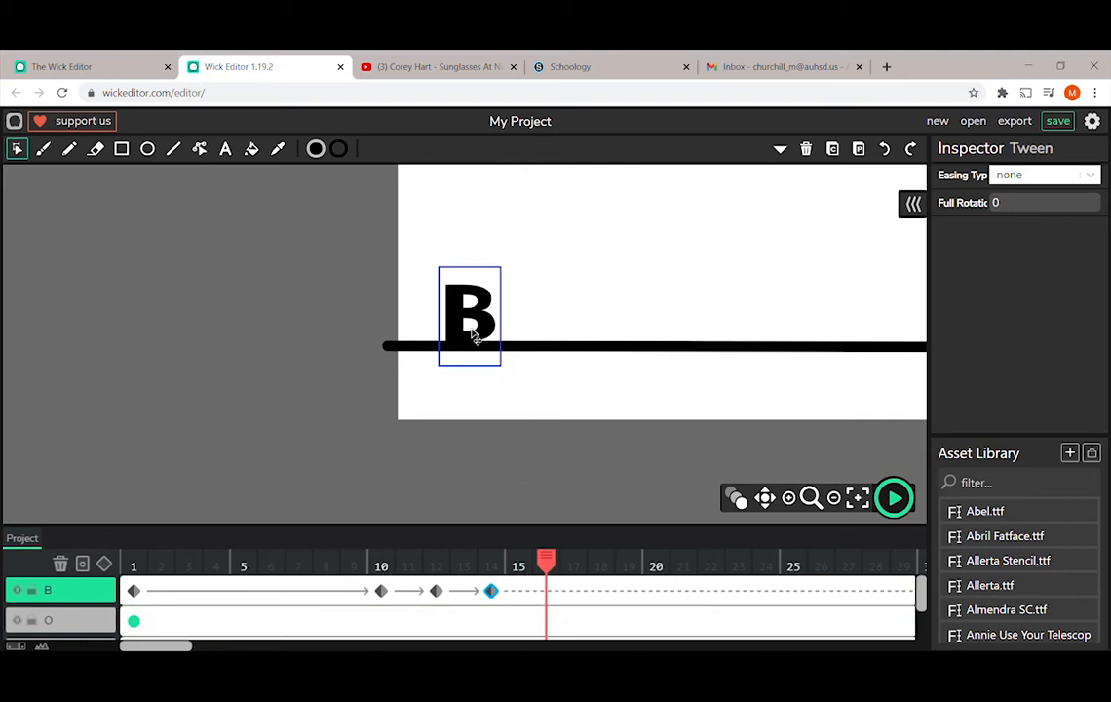
pyautogui.click(476, 337)
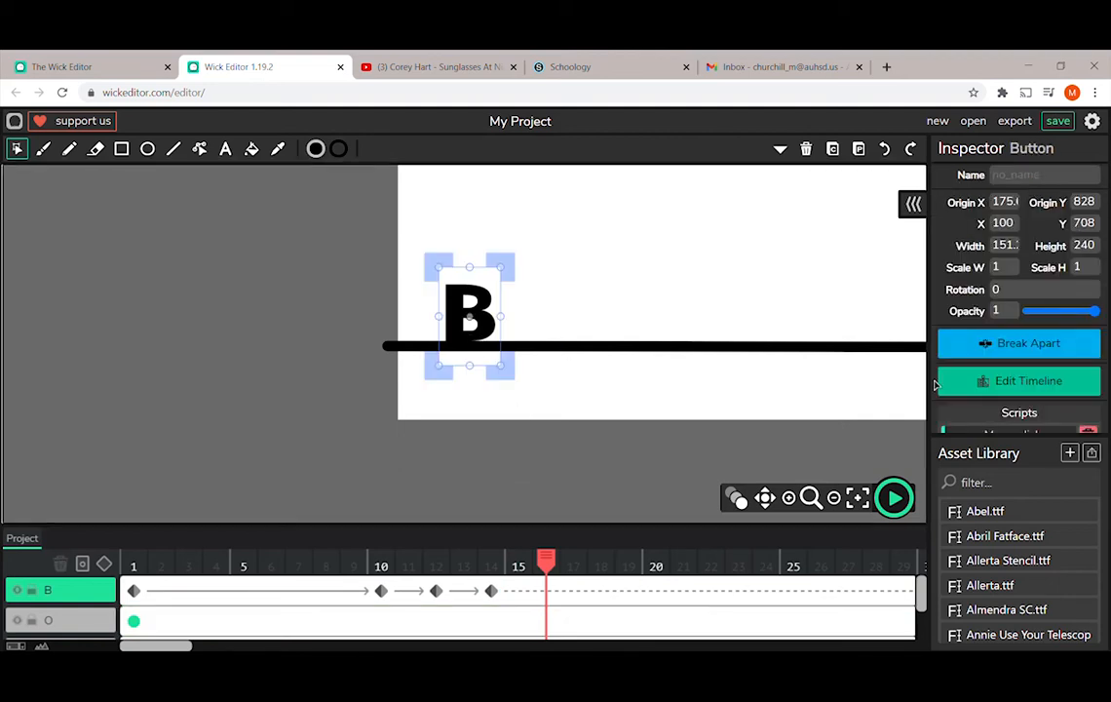
pyautogui.click(1076, 271)
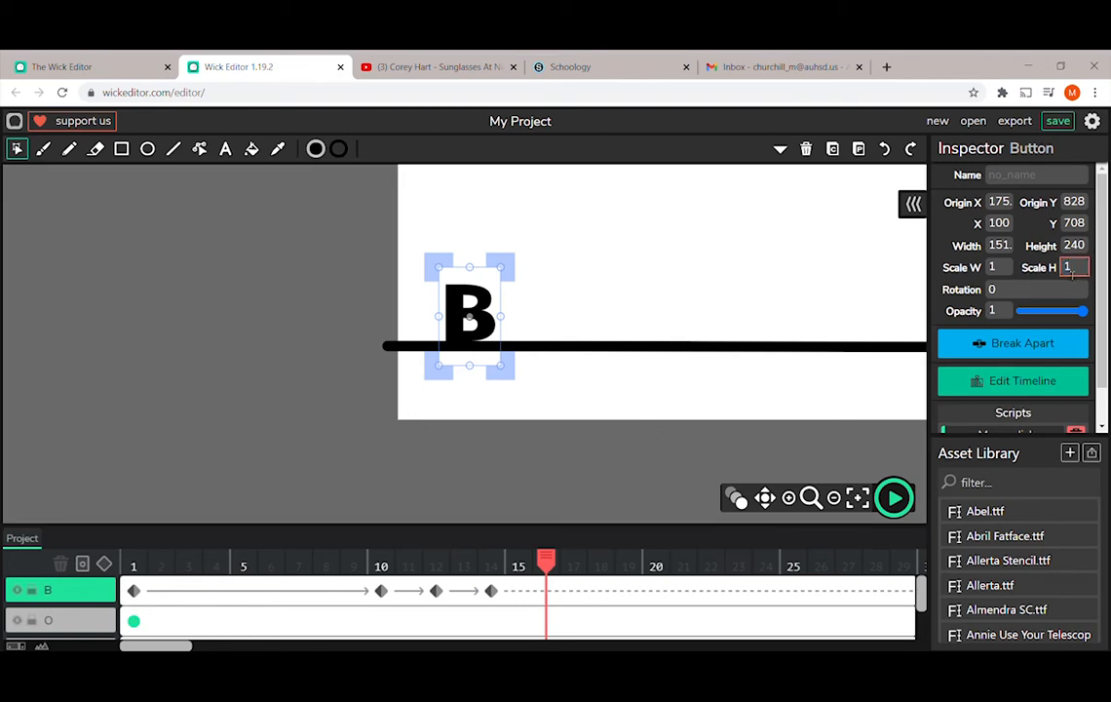
pyautogui.press('BackSpace')
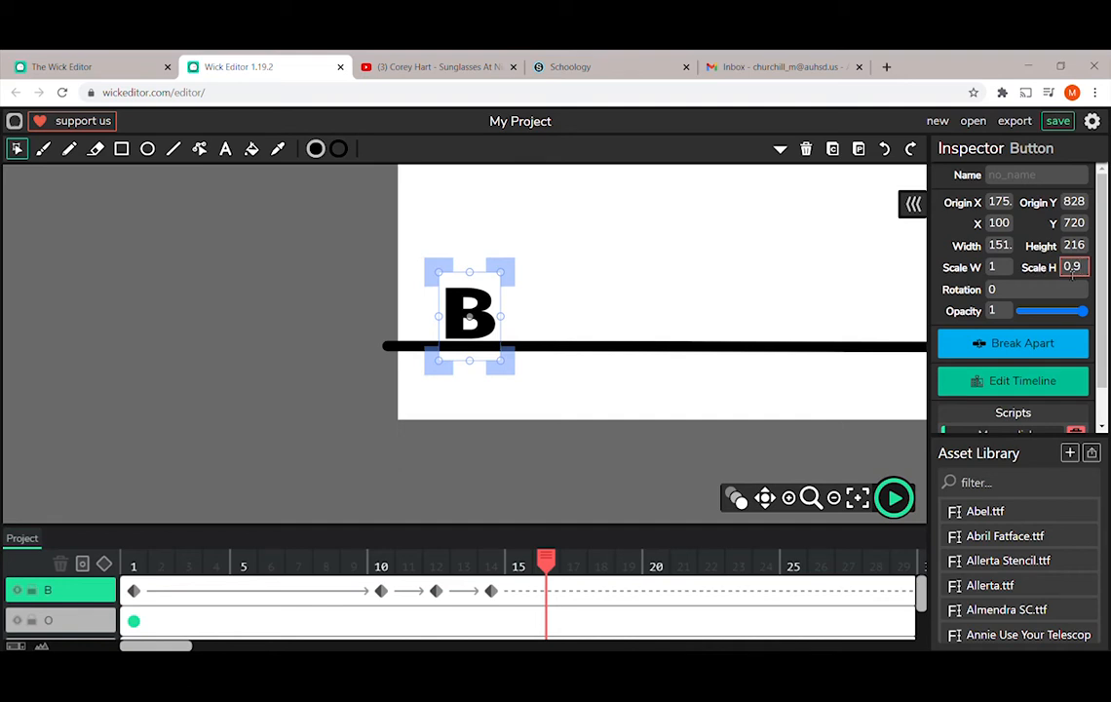
pyautogui.click(977, 268)
pyautogui.write('.1')
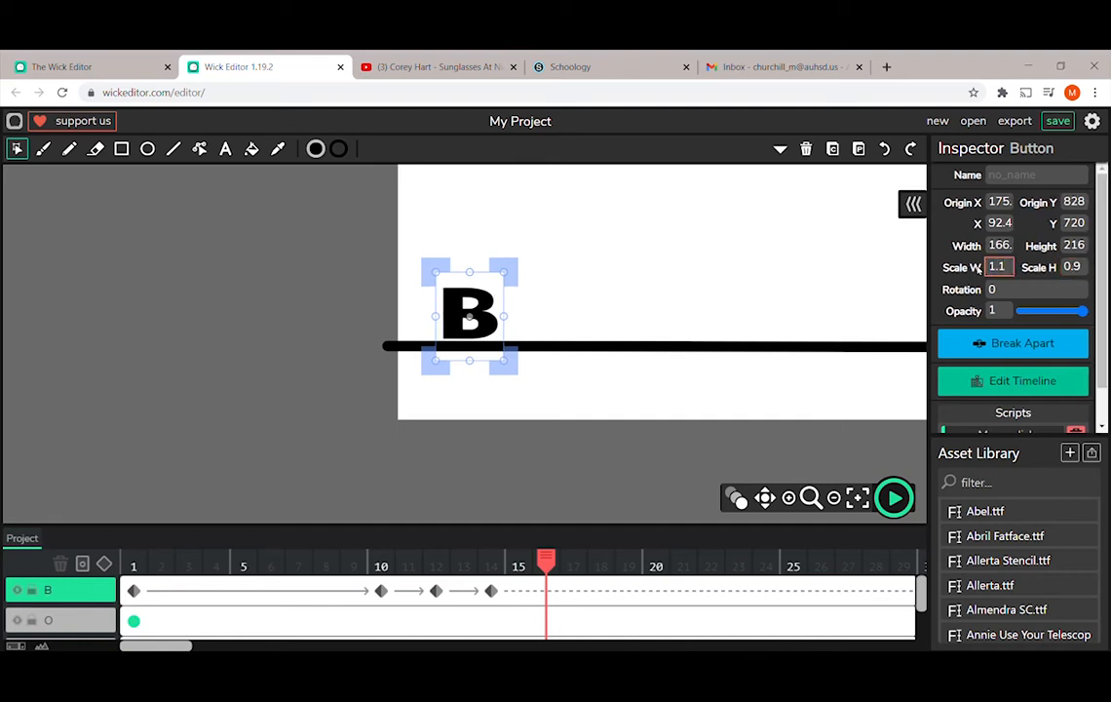
# Step: Nudge the squashed B button straight down at frame 16 to Y 726 so it rests on the line
pyautogui.click(516, 360)
pyautogui.press('Down')
pyautogui.press('Down')
pyautogui.press('Down')
pyautogui.press('Down')
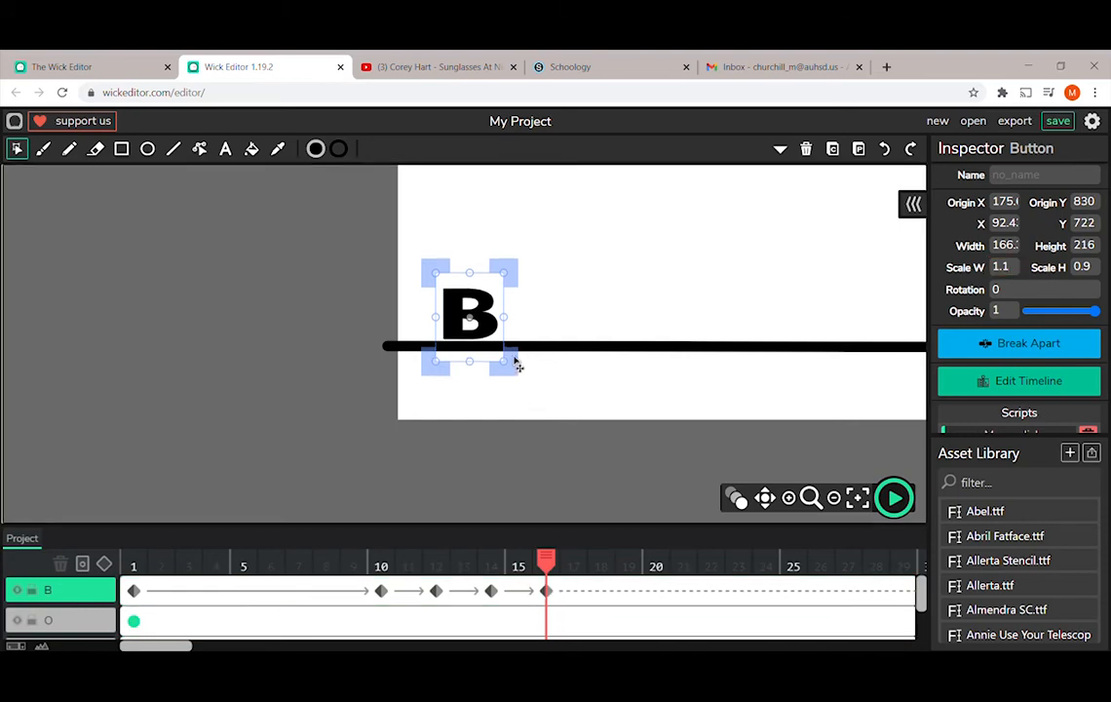
pyautogui.press('Down')
pyautogui.press('Down')
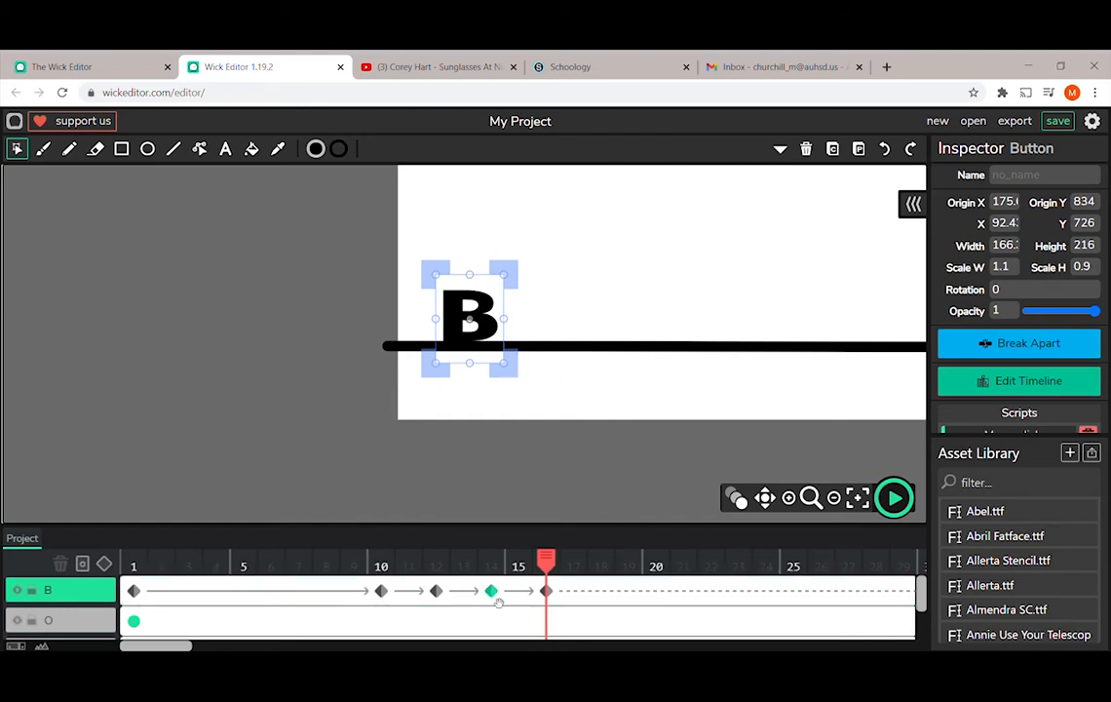
# Step: Compare the B button's squash and position against the line at frames 12 and 16
pyautogui.moveTo(552, 570); pyautogui.dragTo(447, 583)
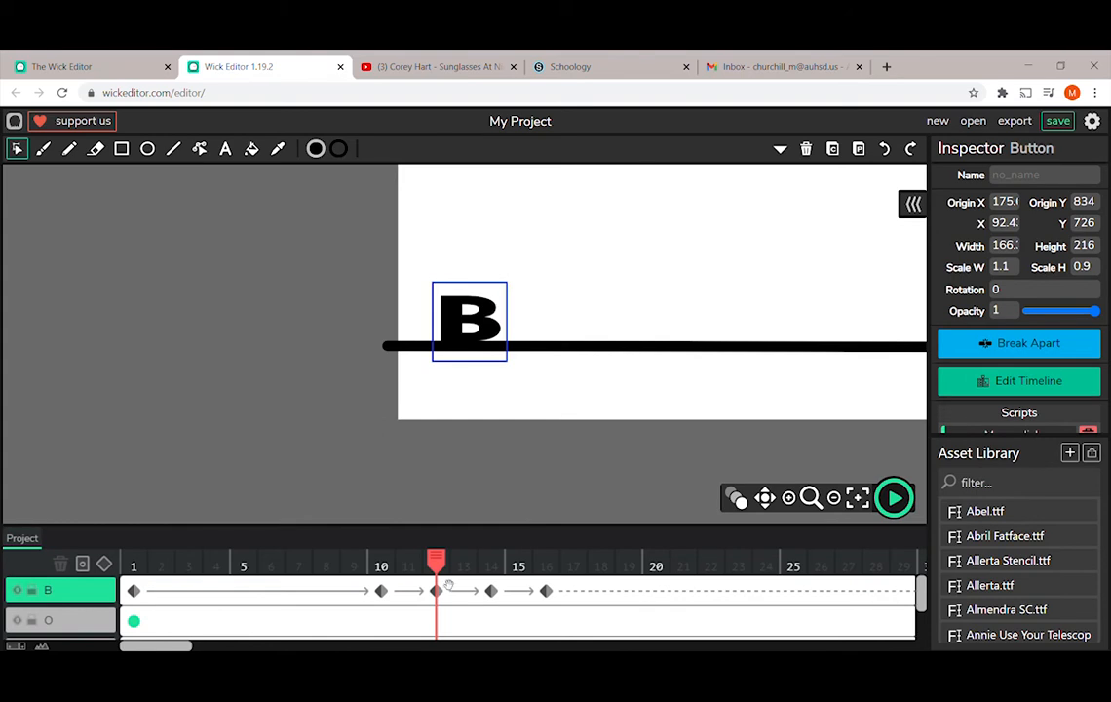
pyautogui.click(449, 585)
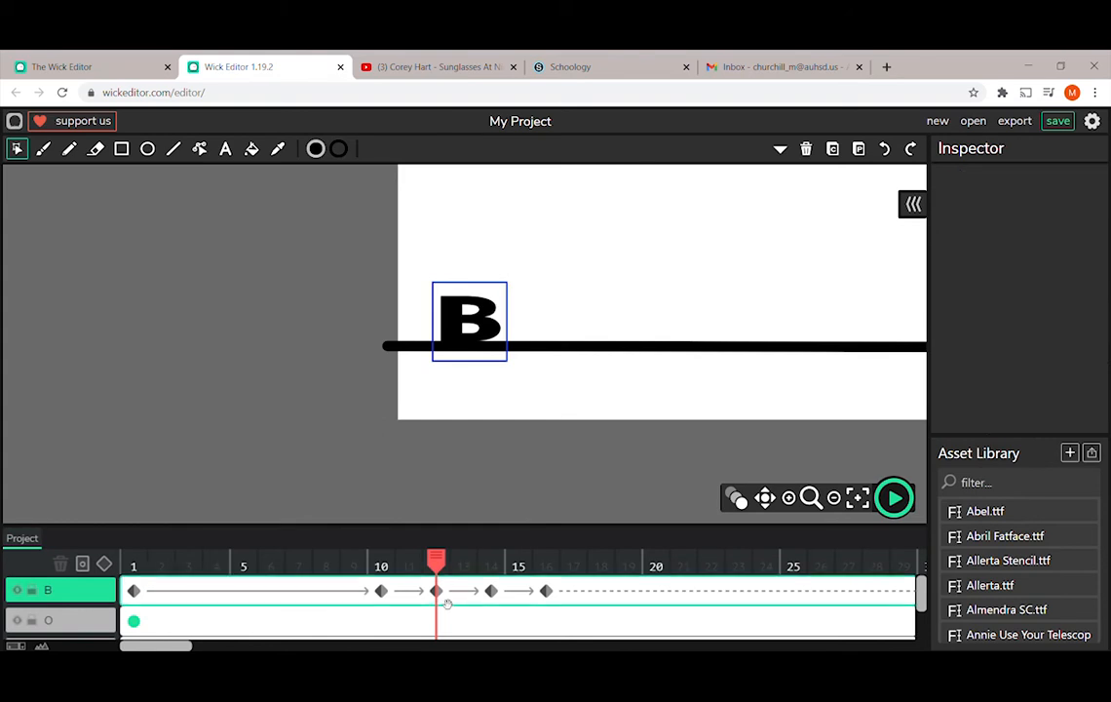
pyautogui.click(487, 367)
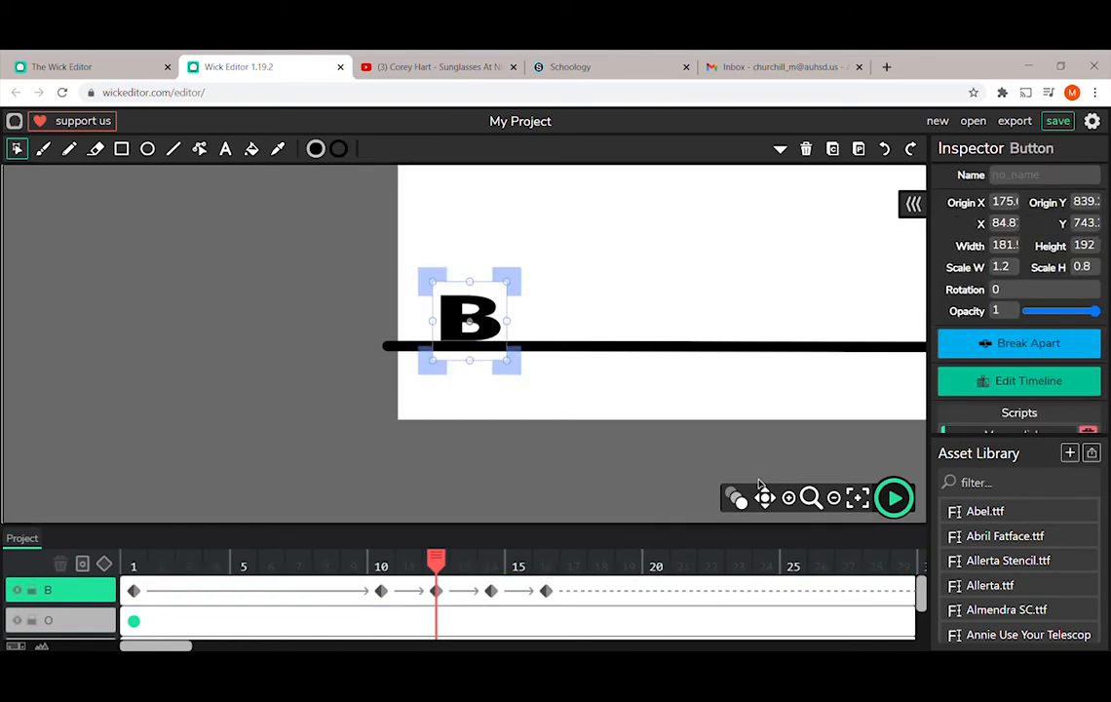
pyautogui.click(548, 592)
pyautogui.click(505, 351)
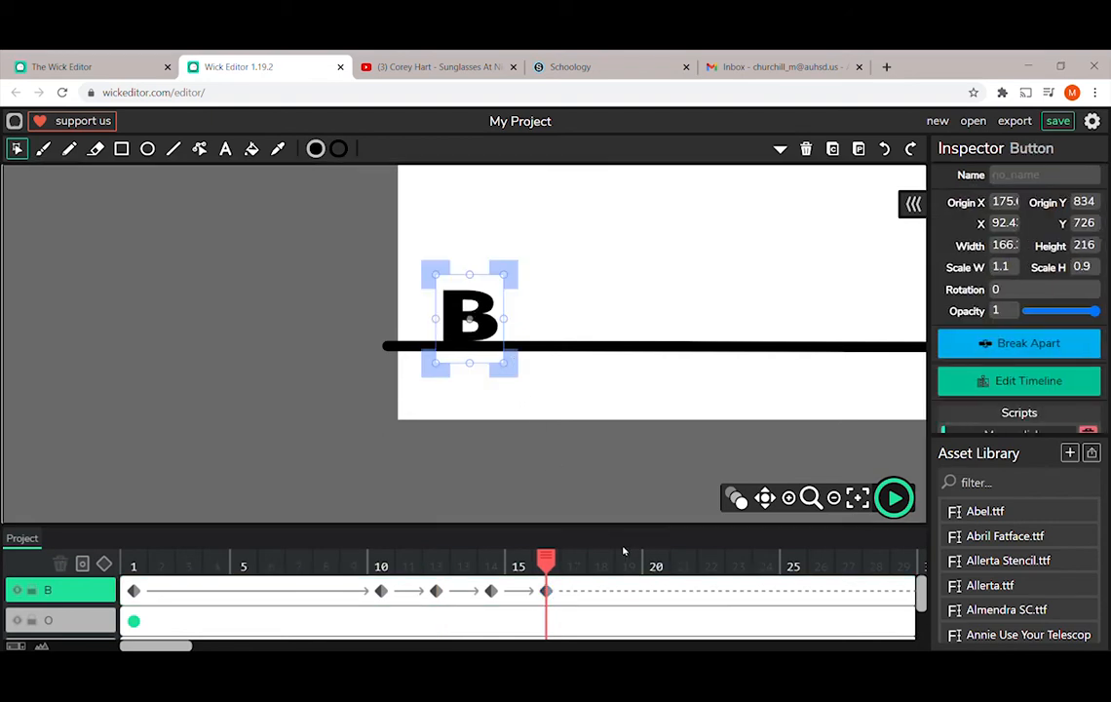
# Step: Copy layer B's frame 10 tween keyframe to frame 18 so the B button returns to its unsquashed shape
pyautogui.click(573, 568)
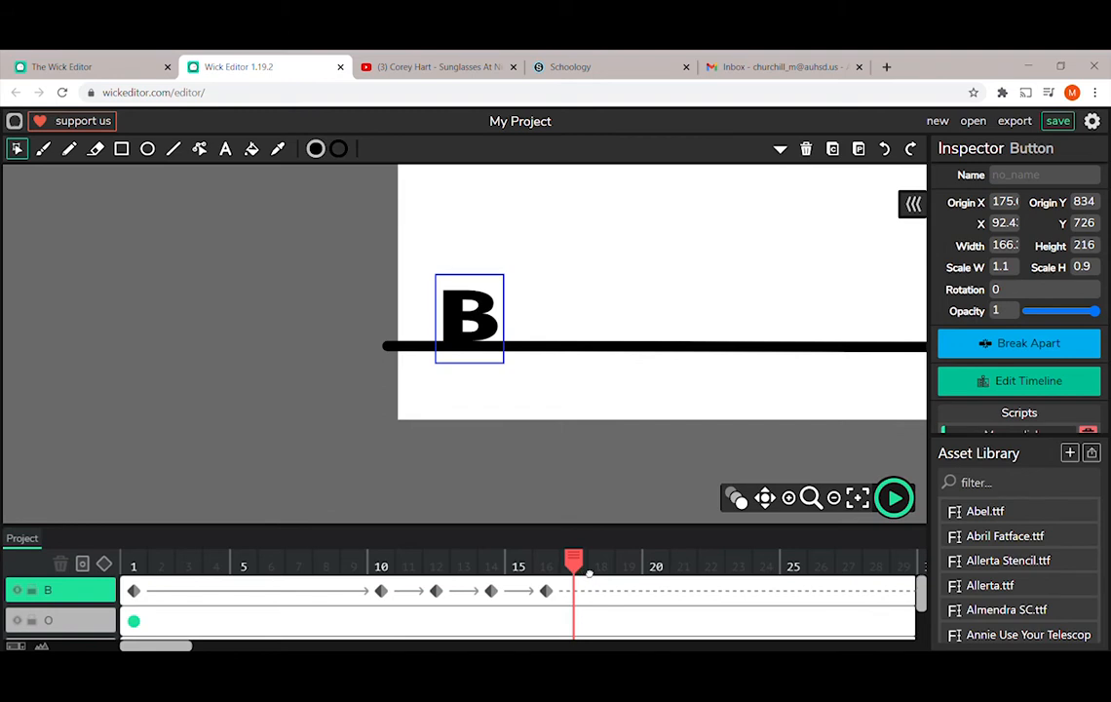
pyautogui.click(593, 567)
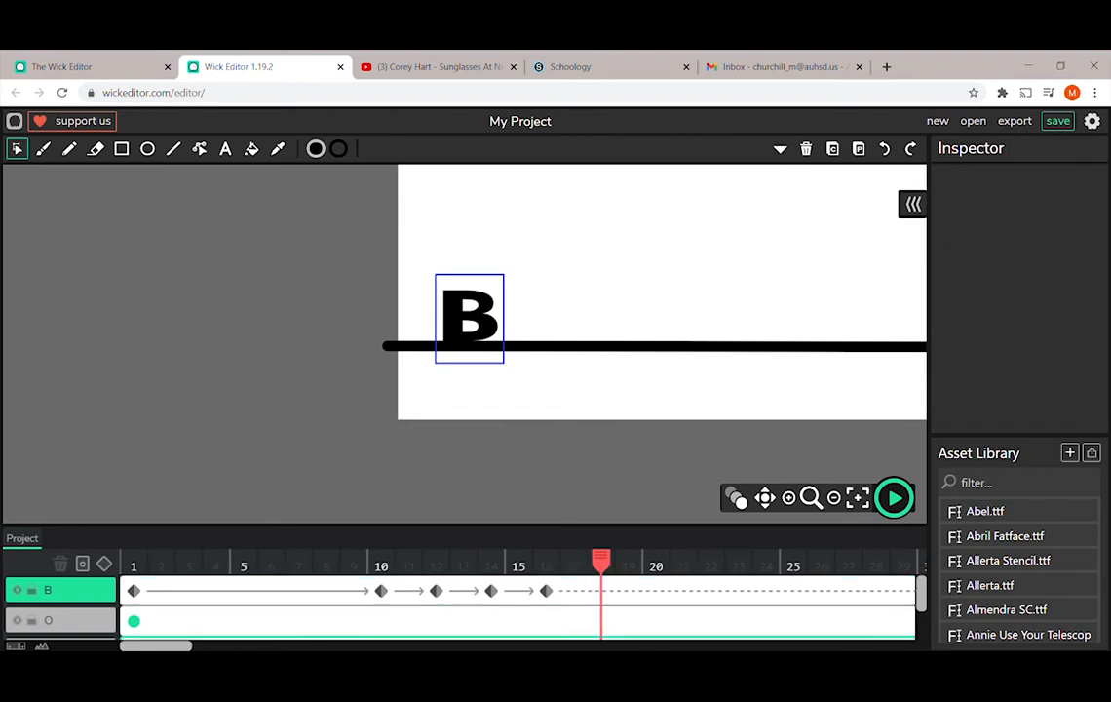
pyautogui.click(571, 621)
pyautogui.click(382, 592)
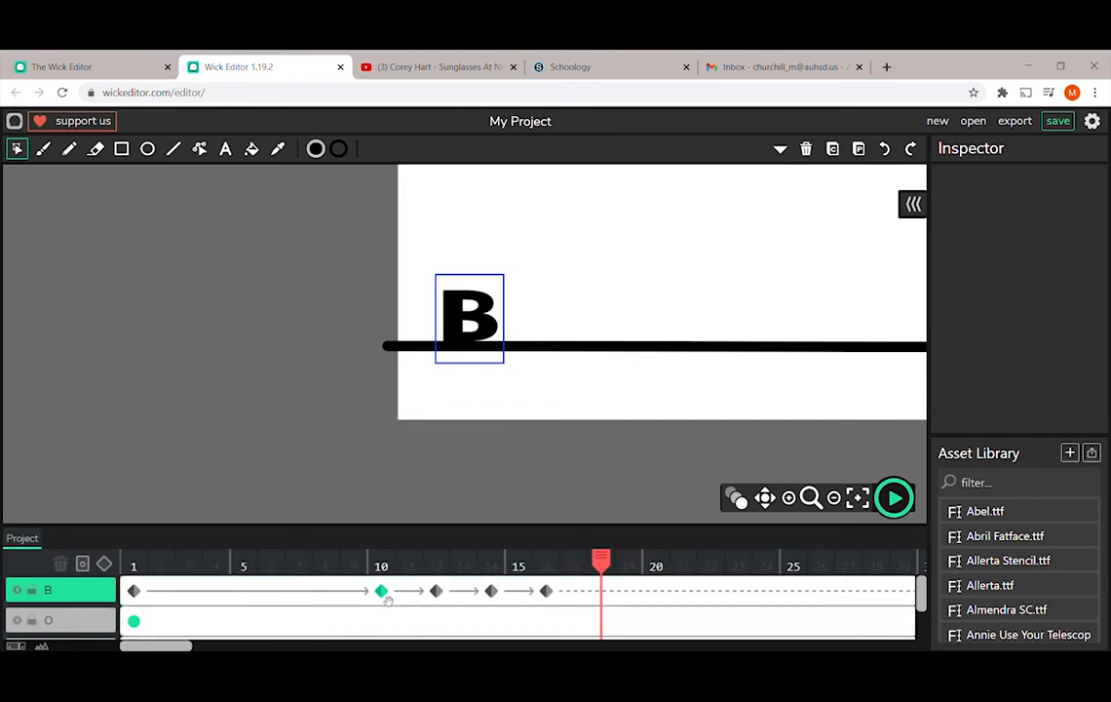
pyautogui.click(382, 592)
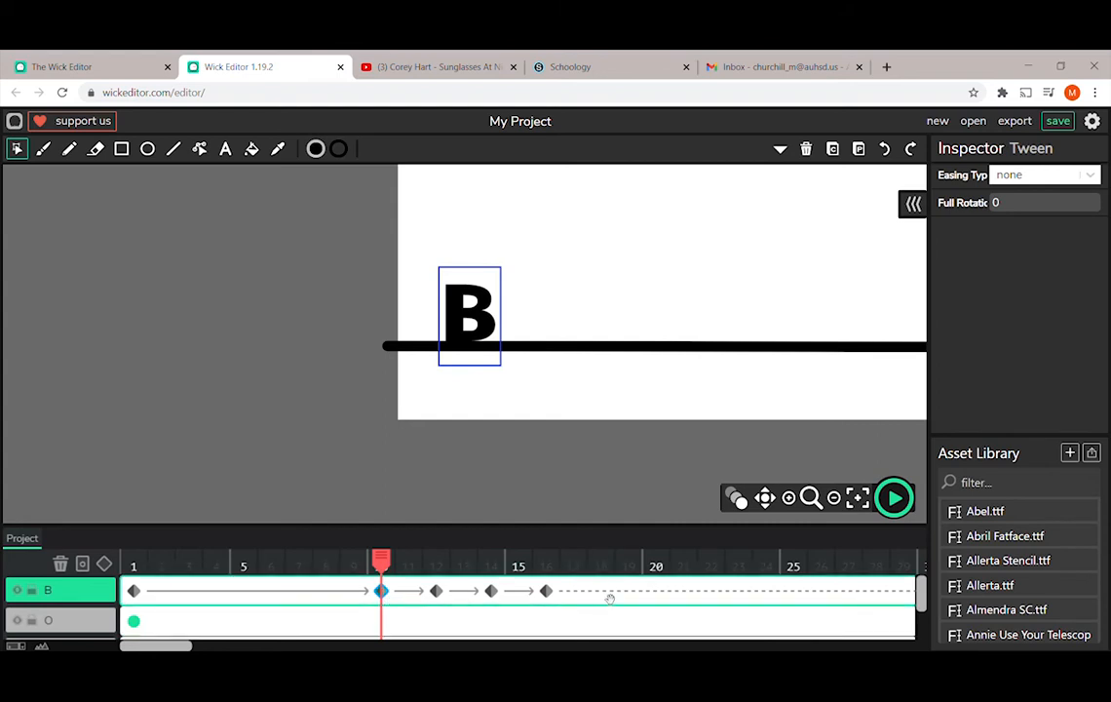
pyautogui.click(609, 596)
pyautogui.hotkey('ctrl', 'v')
# Step: Preview the animation from frame 1 to check the B button's drop and bounce, and return the playhead to frame 1
pyautogui.moveTo(607, 571); pyautogui.dragTo(137, 623)
pyautogui.click(894, 498)
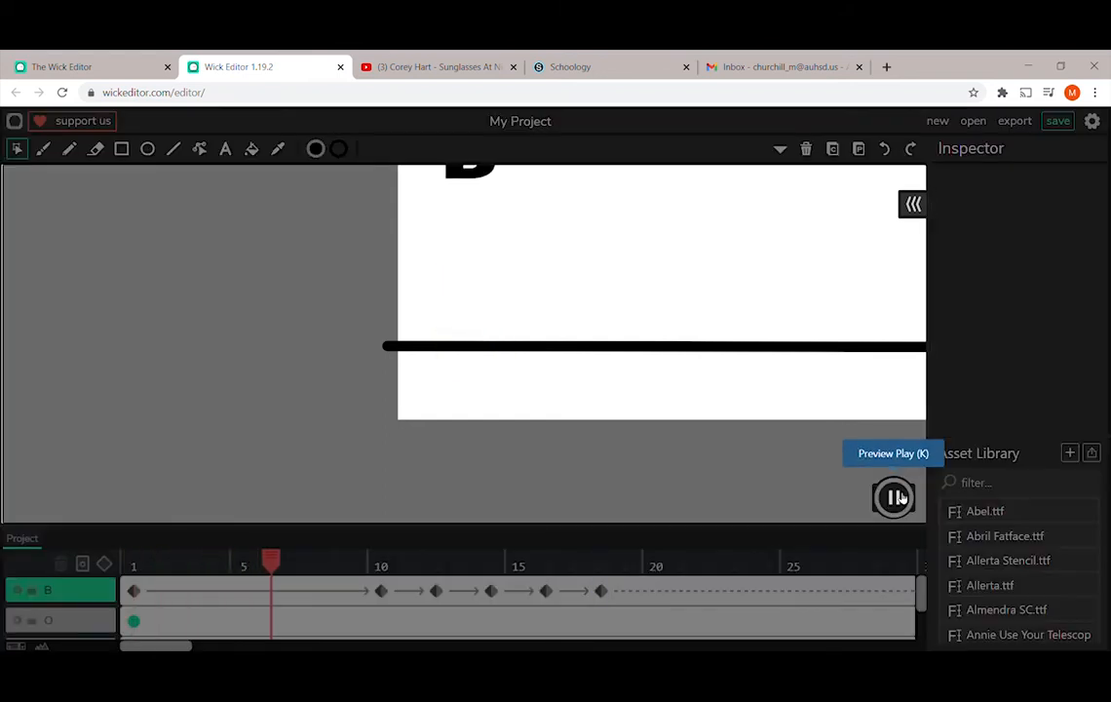
pyautogui.click(898, 497)
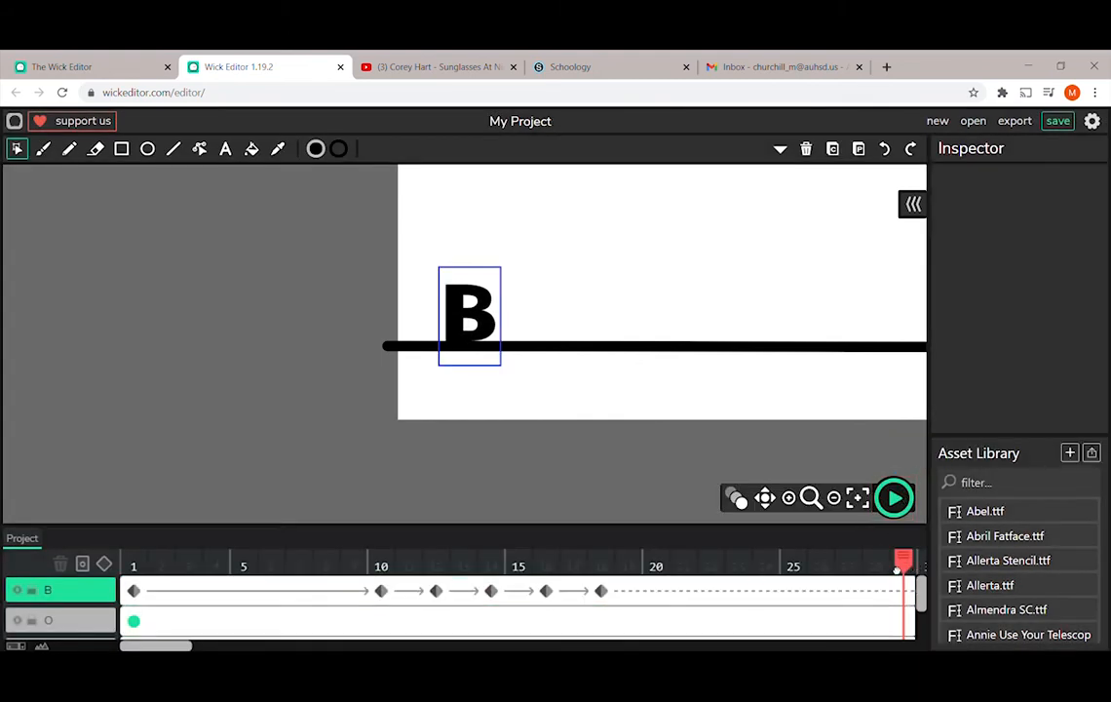
pyautogui.moveTo(903, 566); pyautogui.dragTo(136, 614)
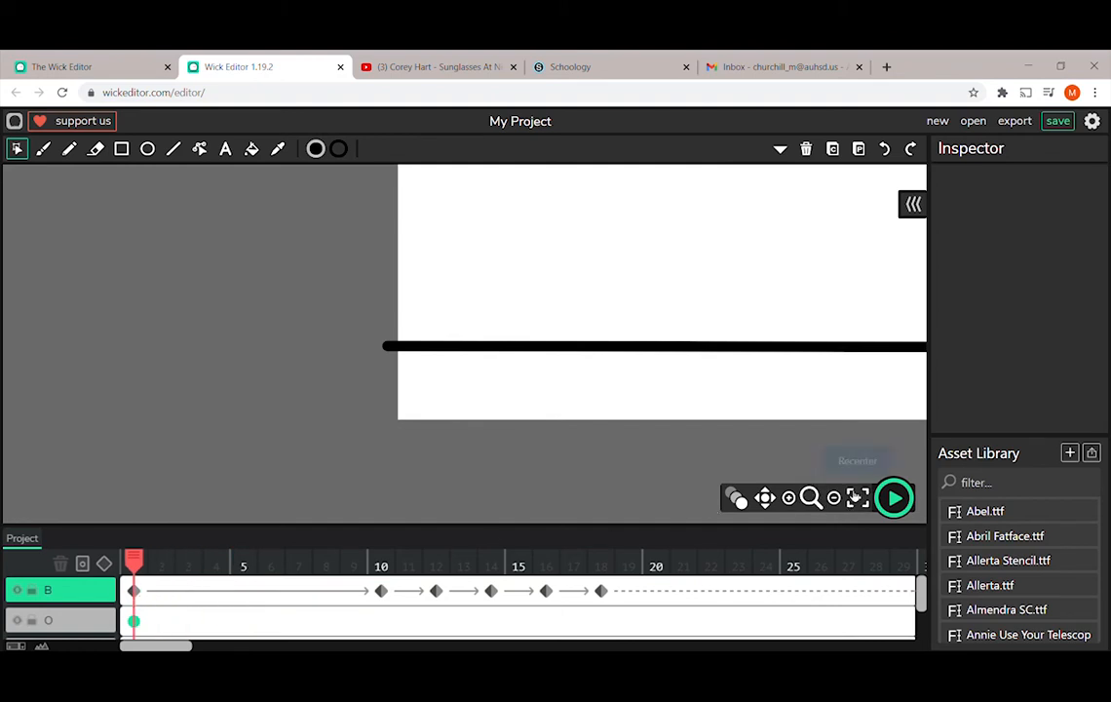
# Step: Add a tween keyframe at frame 1 of layer O
pyautogui.click(857, 498)
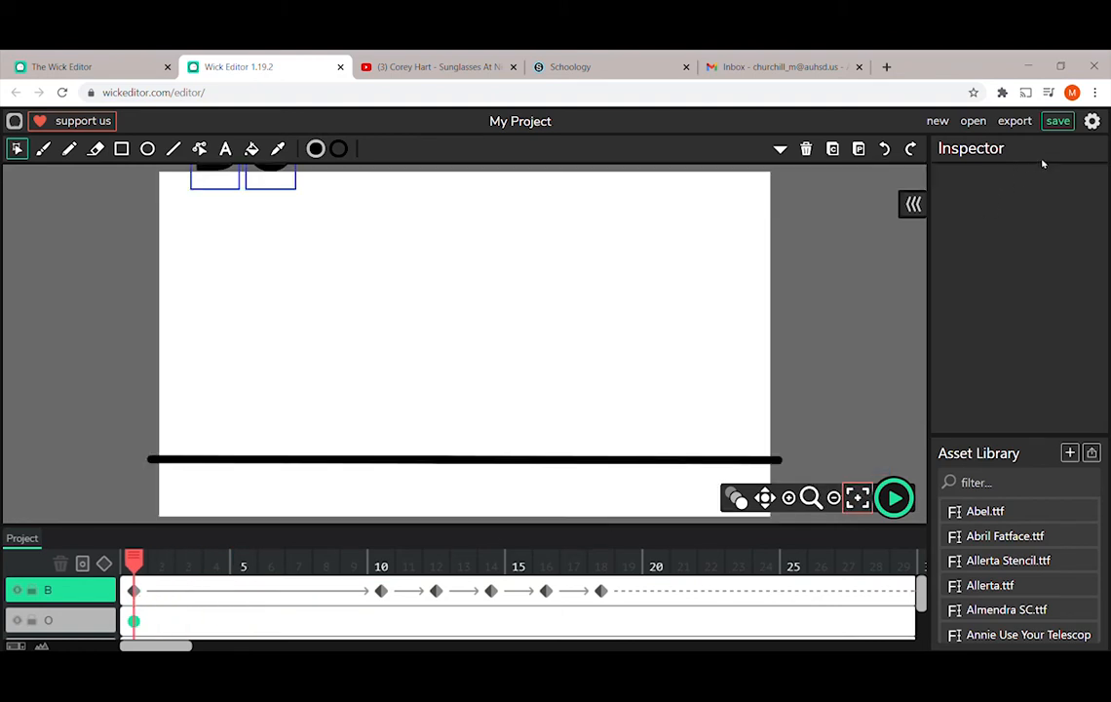
pyautogui.click(147, 629)
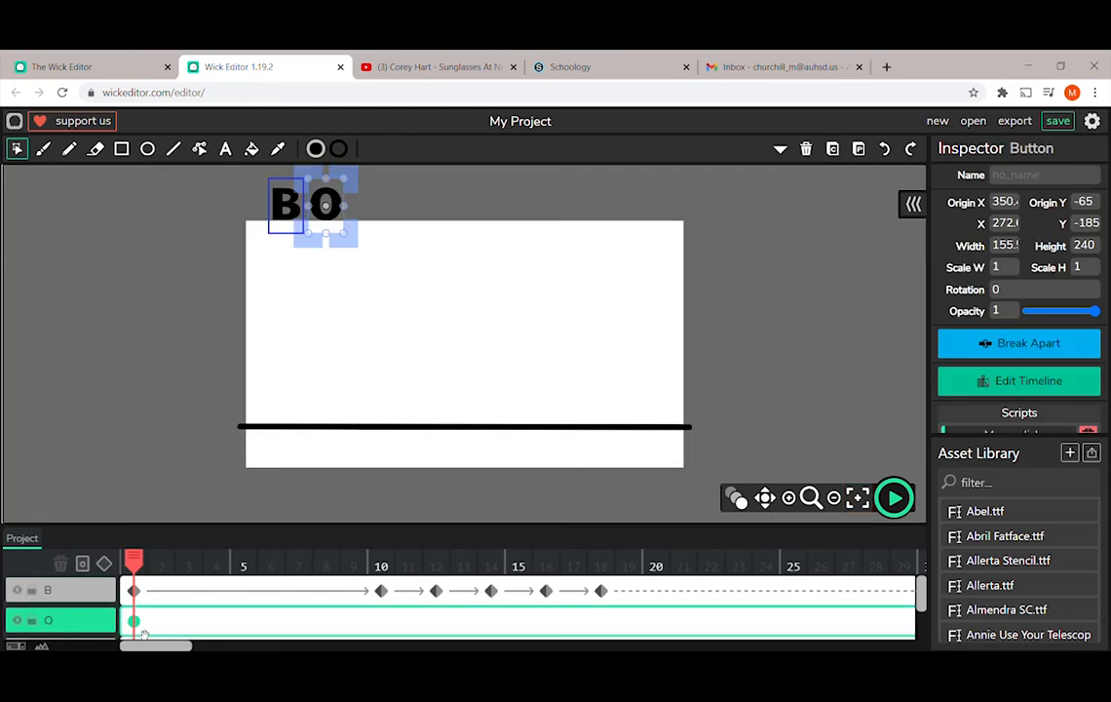
pyautogui.click(111, 567)
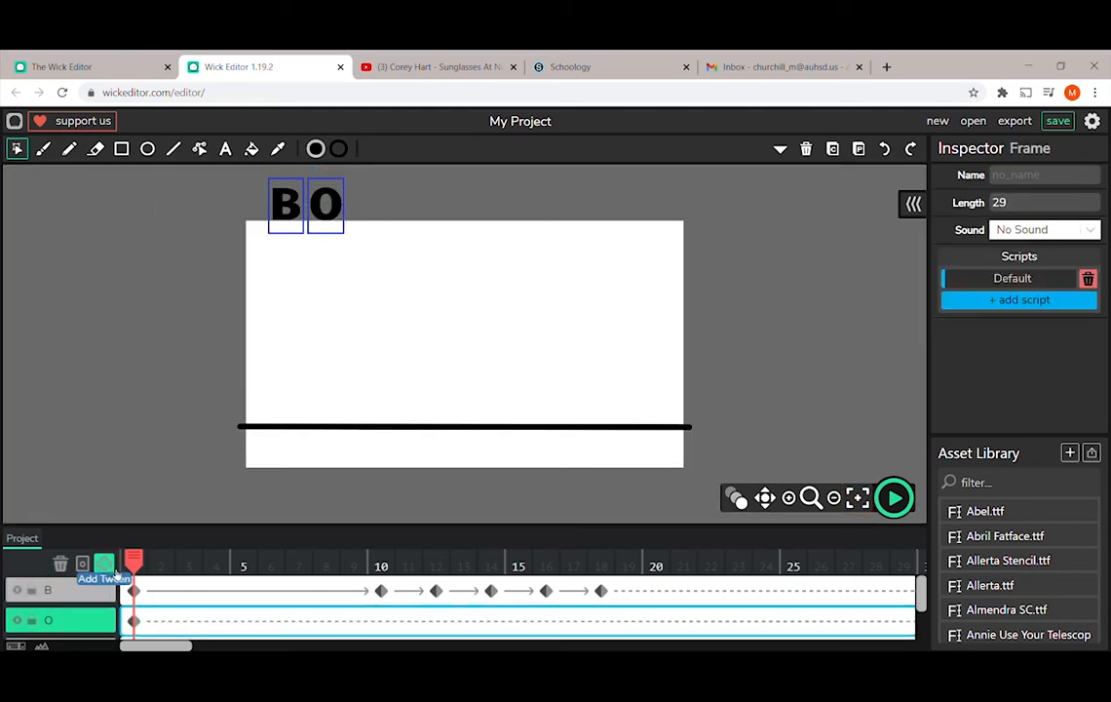
# Step: At frame 10 of layer O, move the O button straight down to Y 705, beside the B on the line
pyautogui.click(388, 630)
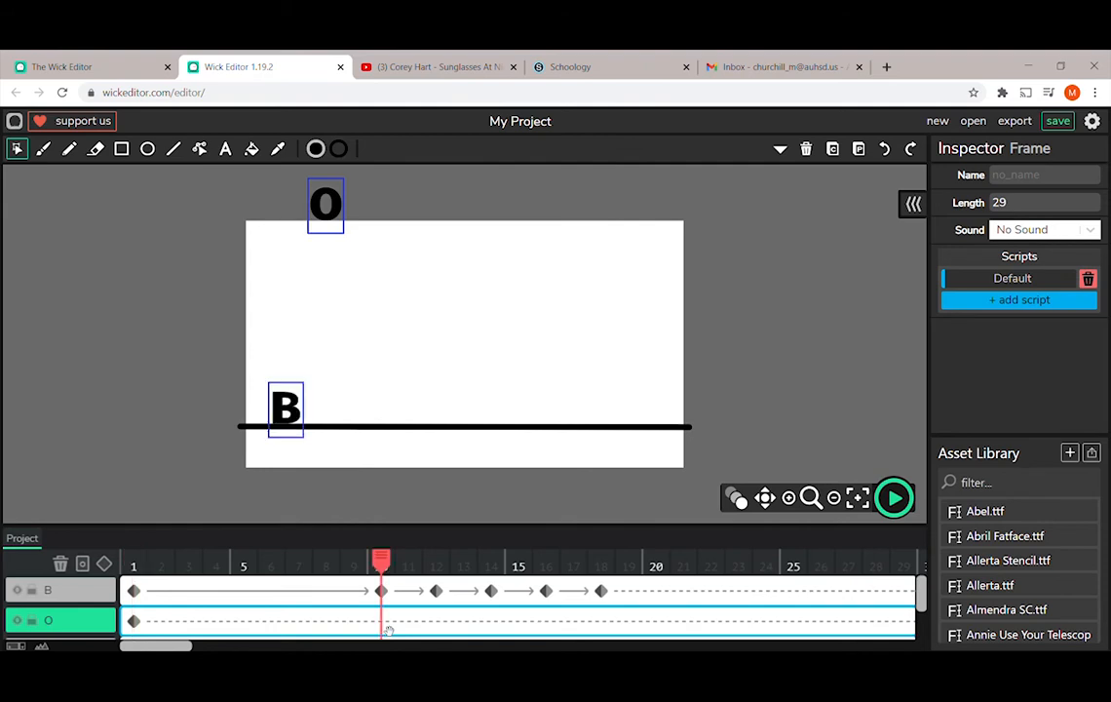
pyautogui.click(355, 246)
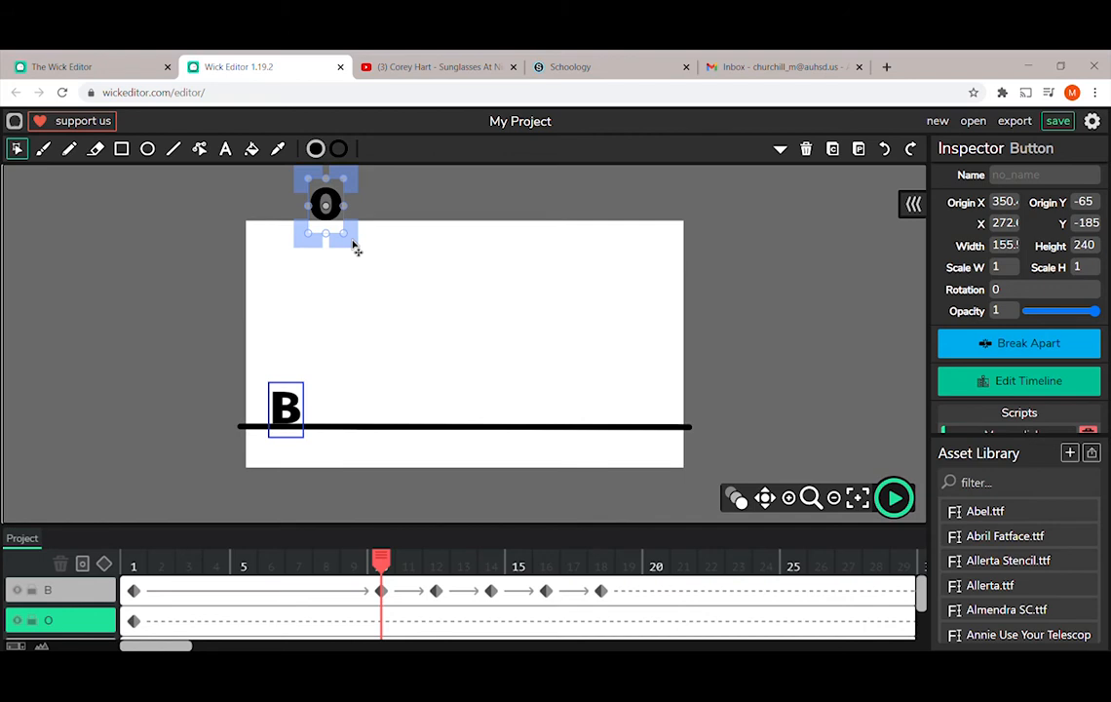
pyautogui.hotkey('shift', 'Down')
pyautogui.hotkey('shift', 'Down')
pyautogui.hotkey('shift', 'Down')
pyautogui.hotkey('shift', 'Down')
pyautogui.hotkey('shift', 'Down')
pyautogui.hotkey('shift', 'Down')
pyautogui.hotkey('shift', 'Down')
pyautogui.hotkey('shift', 'Down')
pyautogui.hotkey('shift', 'Down')
pyautogui.hotkey('shift', 'Down')
pyautogui.hotkey('shift', 'Down')
pyautogui.hotkey('shift', 'Down')
pyautogui.hotkey('shift', 'Down')
pyautogui.hotkey('shift', 'Down')
pyautogui.hotkey('shift', 'Down')
pyautogui.hotkey('shift', 'Down')
pyautogui.hotkey('shift', 'Down')
pyautogui.hotkey('shift', 'Down')
pyautogui.hotkey('shift', 'Down')
pyautogui.hotkey('shift', 'Down')
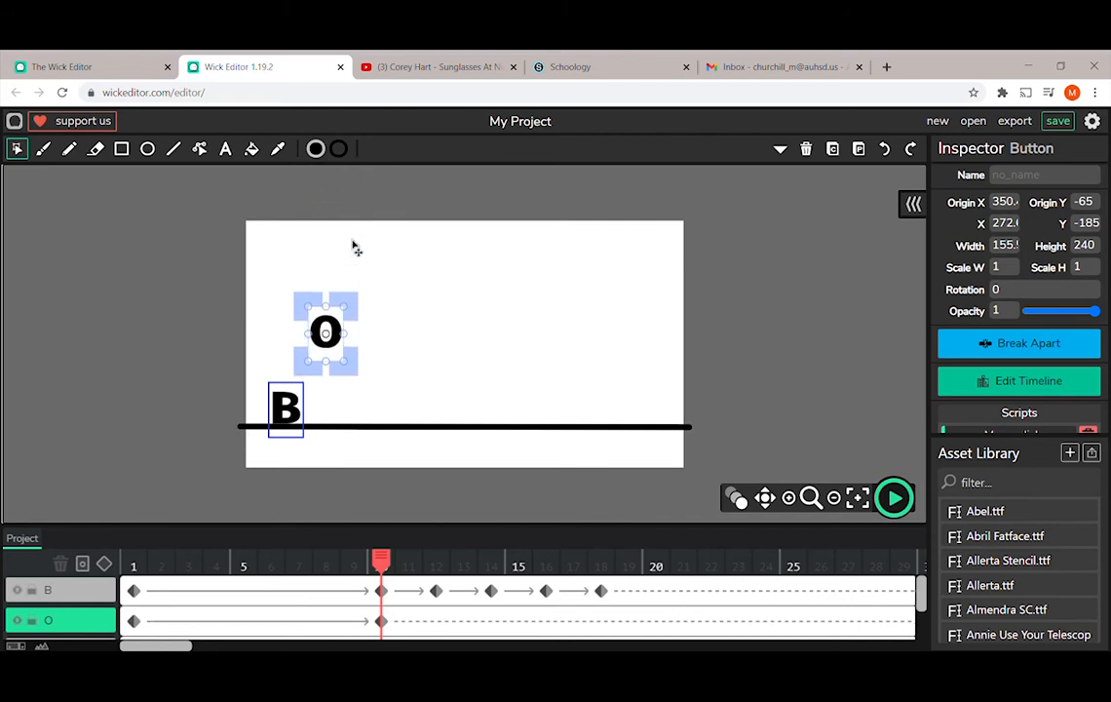
pyautogui.hotkey('shift', 'Down')
pyautogui.hotkey('shift', 'Down')
pyautogui.hotkey('shift', 'Down')
pyautogui.hotkey('shift', 'Down')
pyautogui.hotkey('shift', 'Down')
pyautogui.hotkey('shift', 'Down')
pyautogui.hotkey('shift', 'Down')
pyautogui.hotkey('shift', 'Down')
pyautogui.hotkey('shift', 'Down')
pyautogui.hotkey('shift', 'Down')
pyautogui.hotkey('shift', 'Down')
pyautogui.hotkey('shift', 'Down')
pyautogui.hotkey('shift', 'Down')
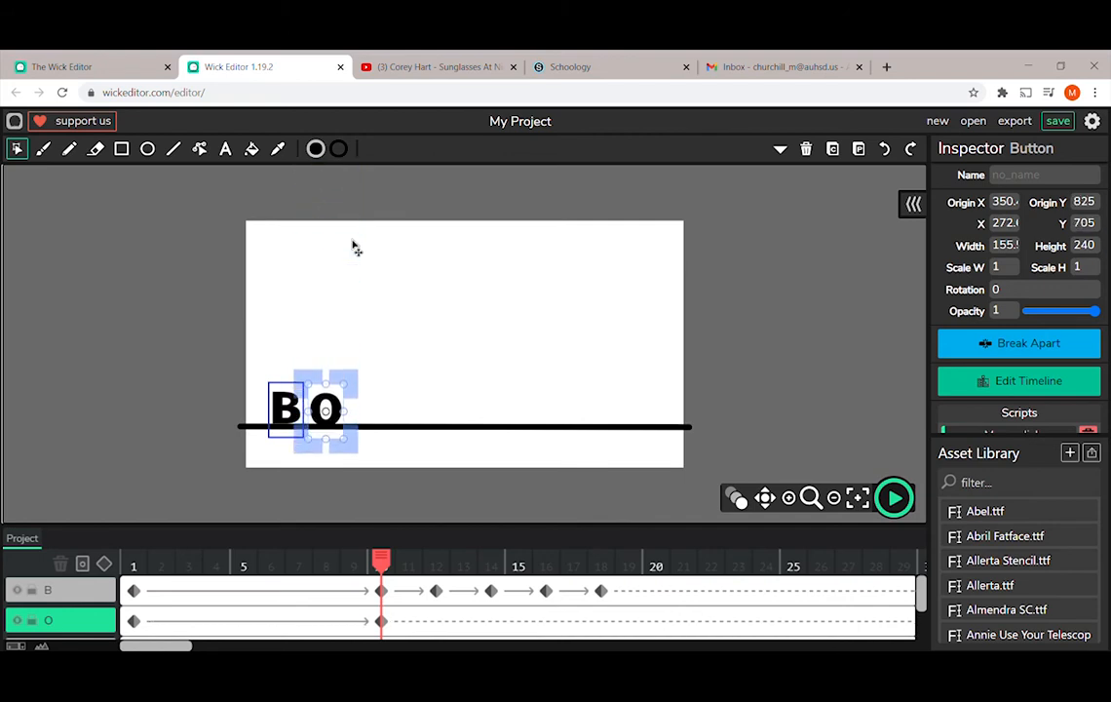
pyautogui.hotkey('shift', 'Up')
# Step: Nudge the O button down at frame 10 to Y 706 so its bottom edge touches the line
pyautogui.click(811, 500)
pyautogui.moveTo(257, 392); pyautogui.dragTo(414, 460)
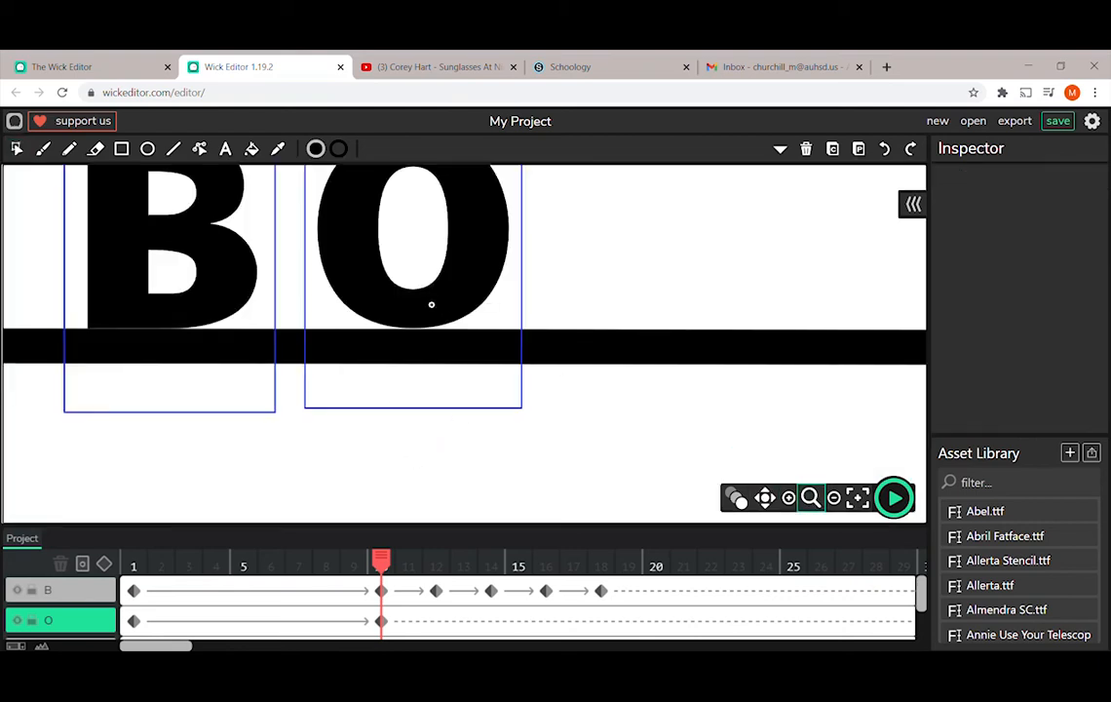
pyautogui.click(16, 148)
pyautogui.click(331, 298)
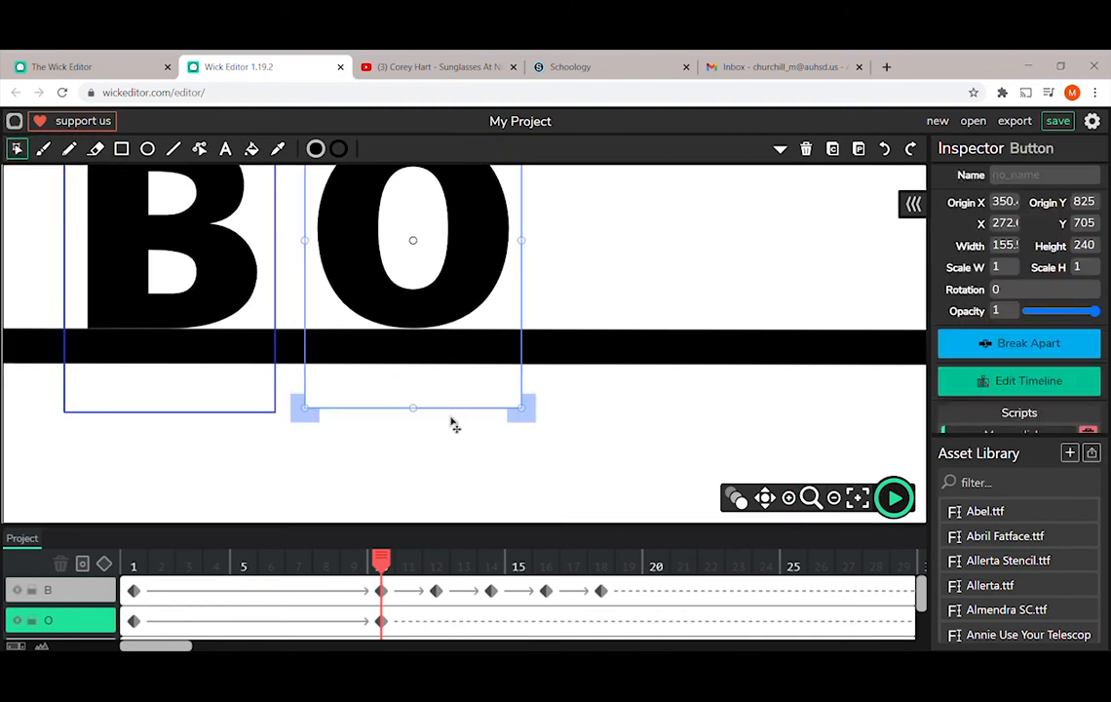
pyautogui.press('Down')
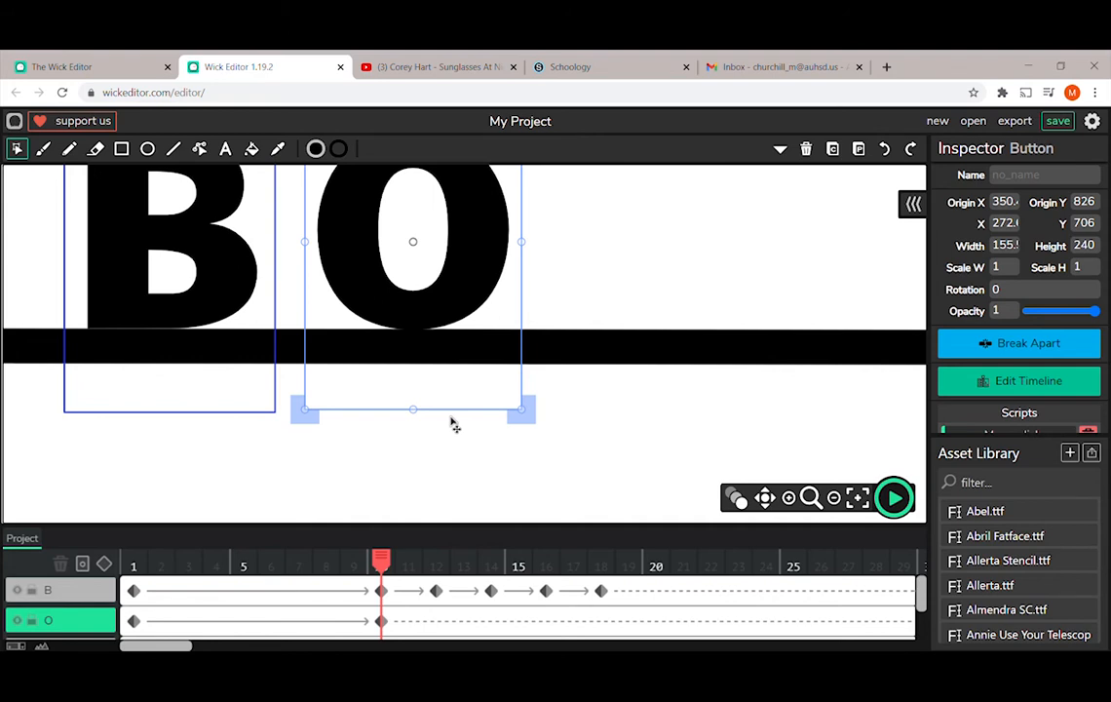
# Step: Add tween keyframes at frames 14 and 18 of layer O with the O button unsquashed as at frame 10
pyautogui.click(382, 622)
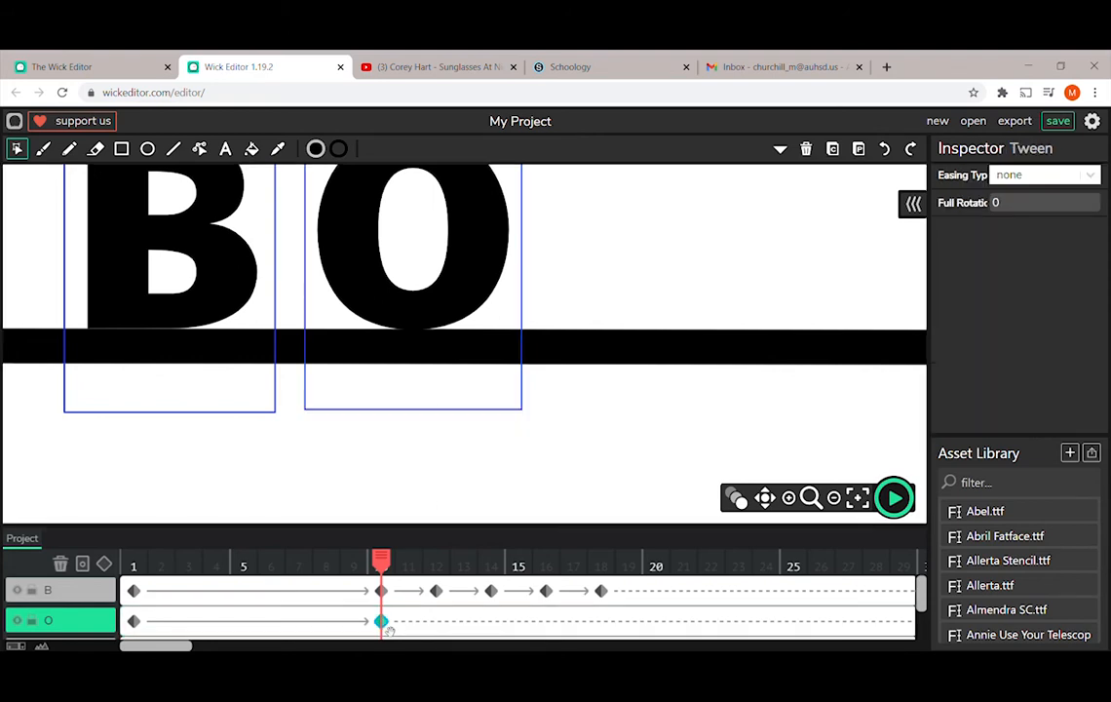
pyautogui.click(502, 632)
pyautogui.hotkey('shift', 't')
pyautogui.click(610, 630)
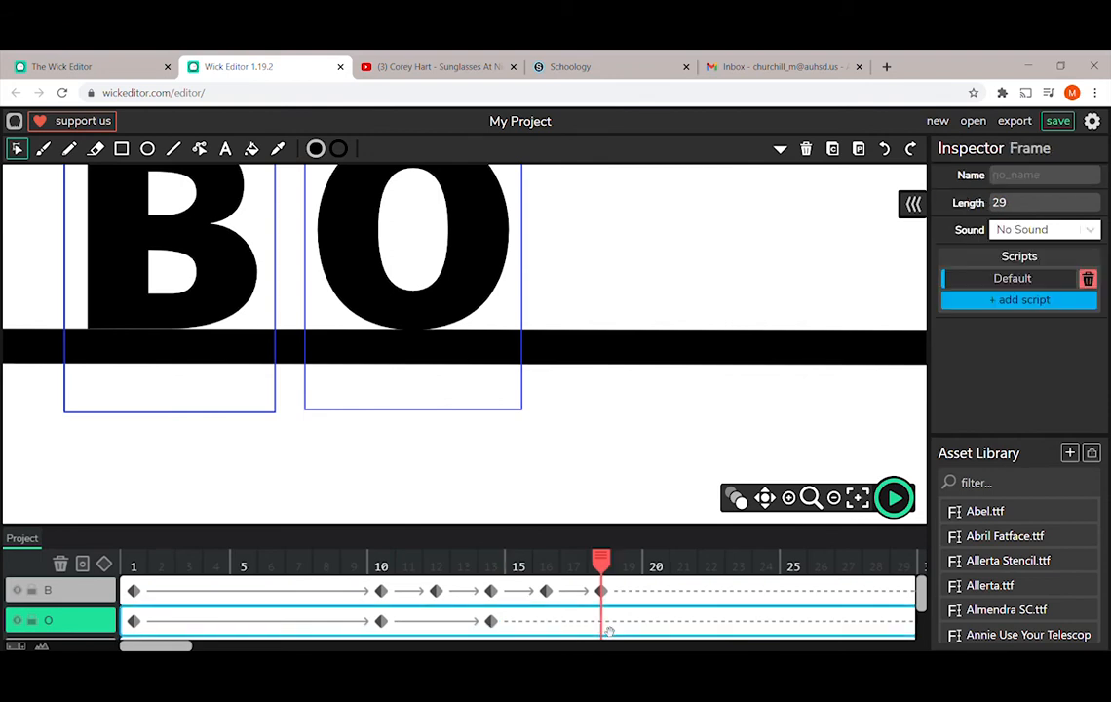
pyautogui.hotkey('shift', 't')
# Step: At frame 12 of layer O, squash the O button to Scale W 1.2 and Scale H 0.8
pyautogui.click(436, 624)
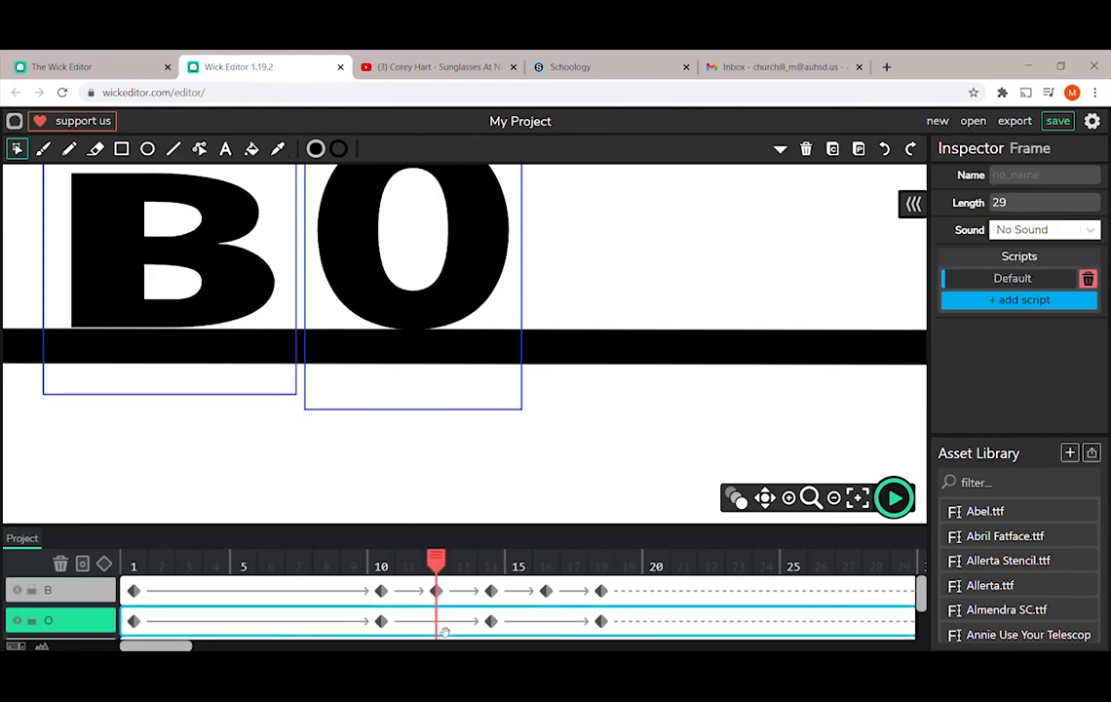
pyautogui.click(439, 355)
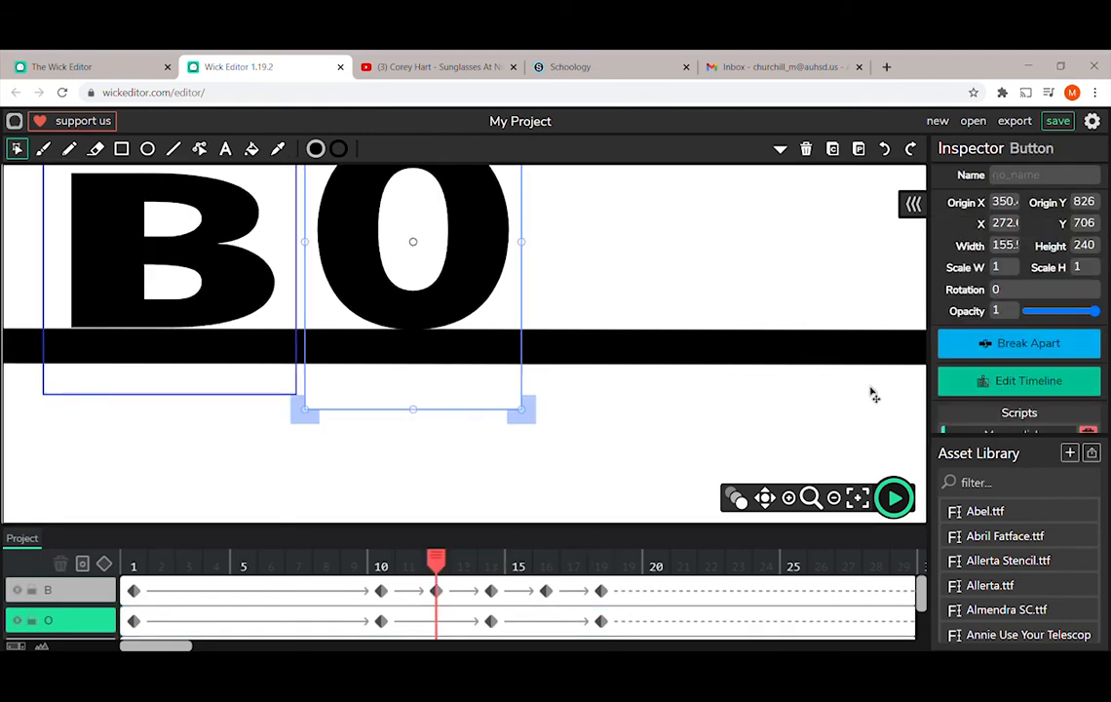
pyautogui.scroll(-1, 1036, 309)
pyautogui.scroll(1, 1035, 310)
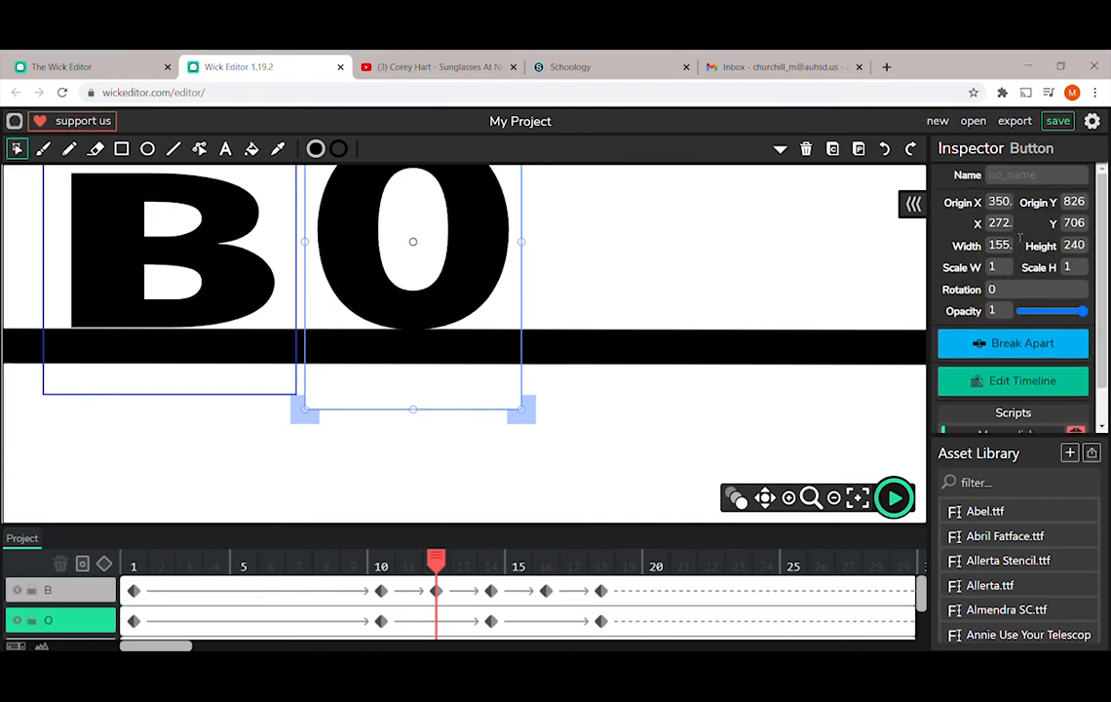
pyautogui.click(989, 269)
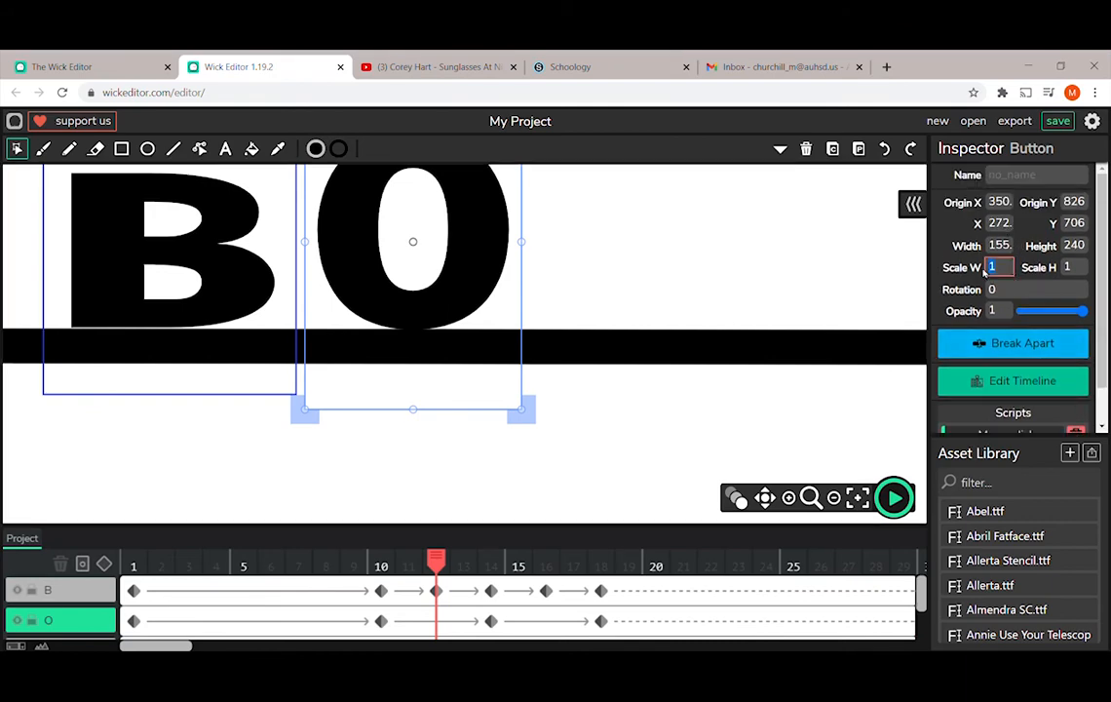
pyautogui.write('1.2')
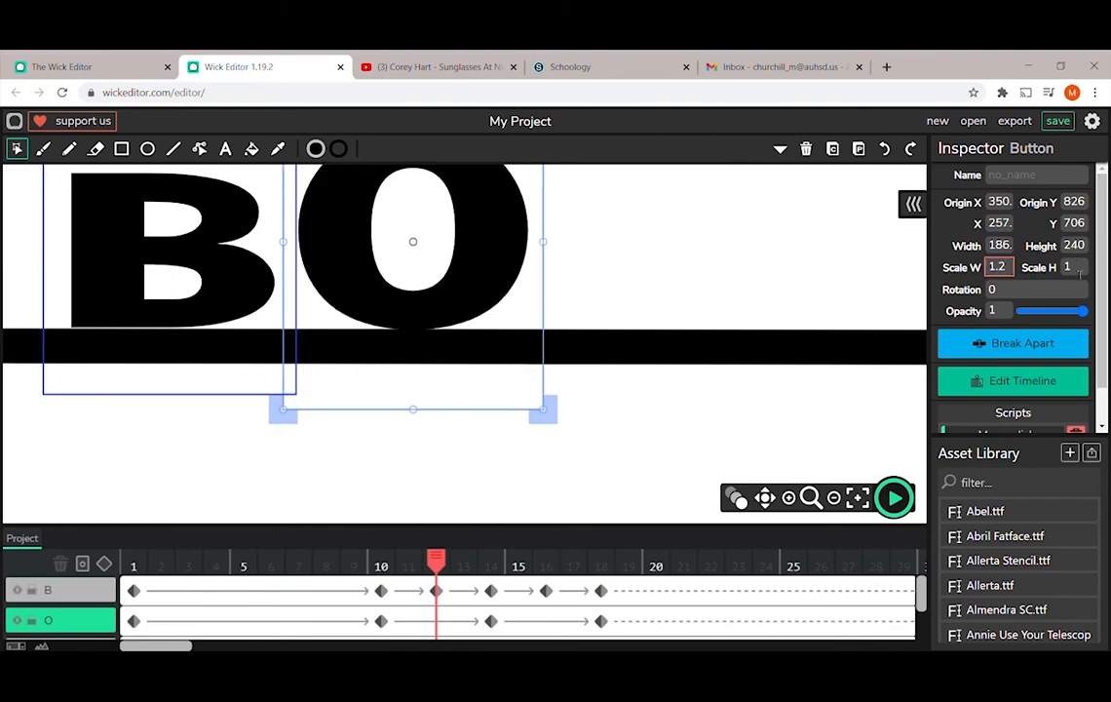
pyautogui.click(1053, 272)
pyautogui.write('0.8')
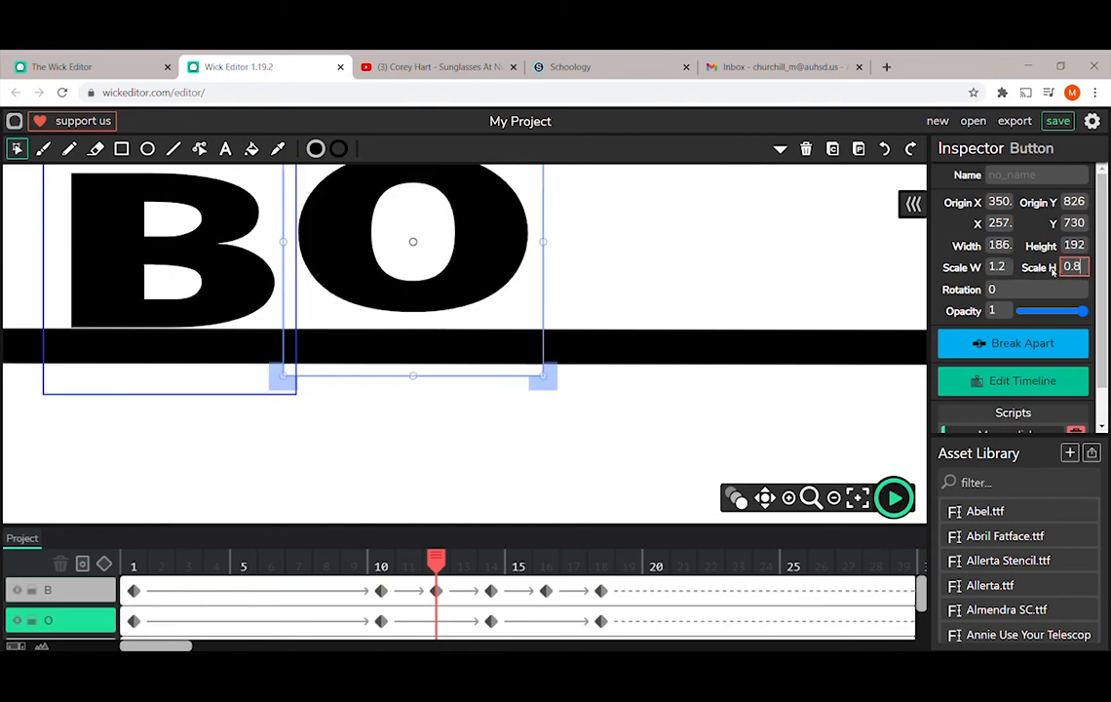
# Step: Nudge the squashed O button down at frame 12 to Y 742 so its bottom edge touches the line
pyautogui.click(534, 301)
pyautogui.press('Down')
pyautogui.press('Down')
pyautogui.press('Down')
pyautogui.press('Down')
pyautogui.press('Down')
pyautogui.press('Down')
pyautogui.press('Down')
pyautogui.press('Down')
pyautogui.press('Down')
pyautogui.press('Down')
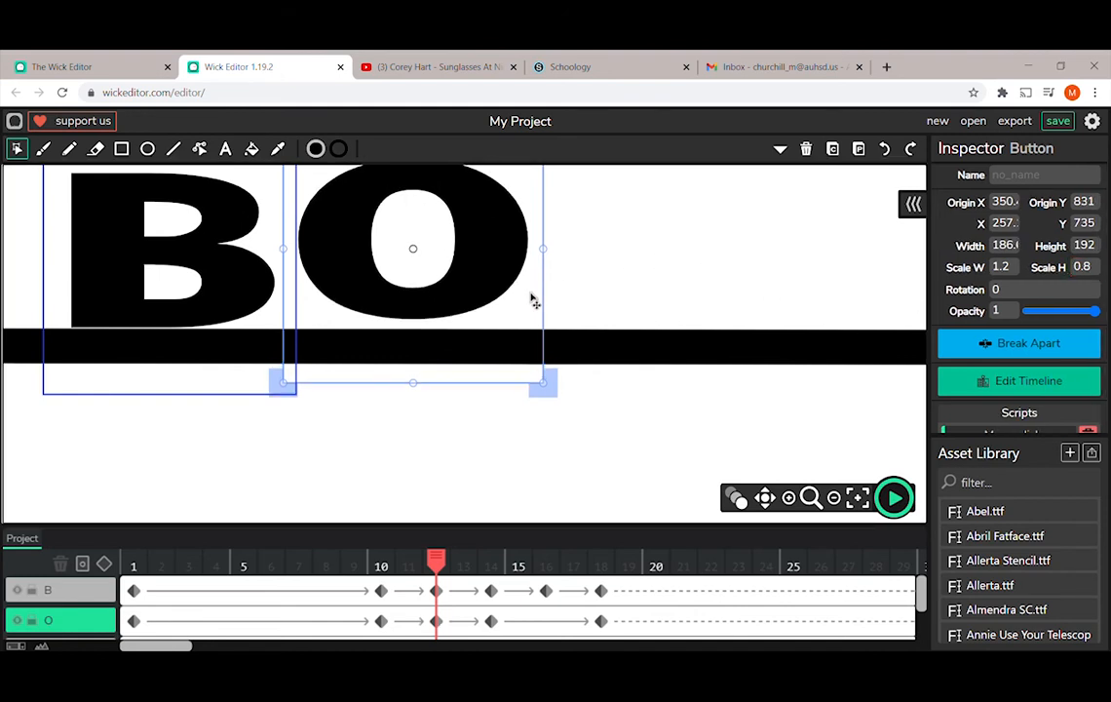
pyautogui.press('Down')
pyautogui.press('Down')
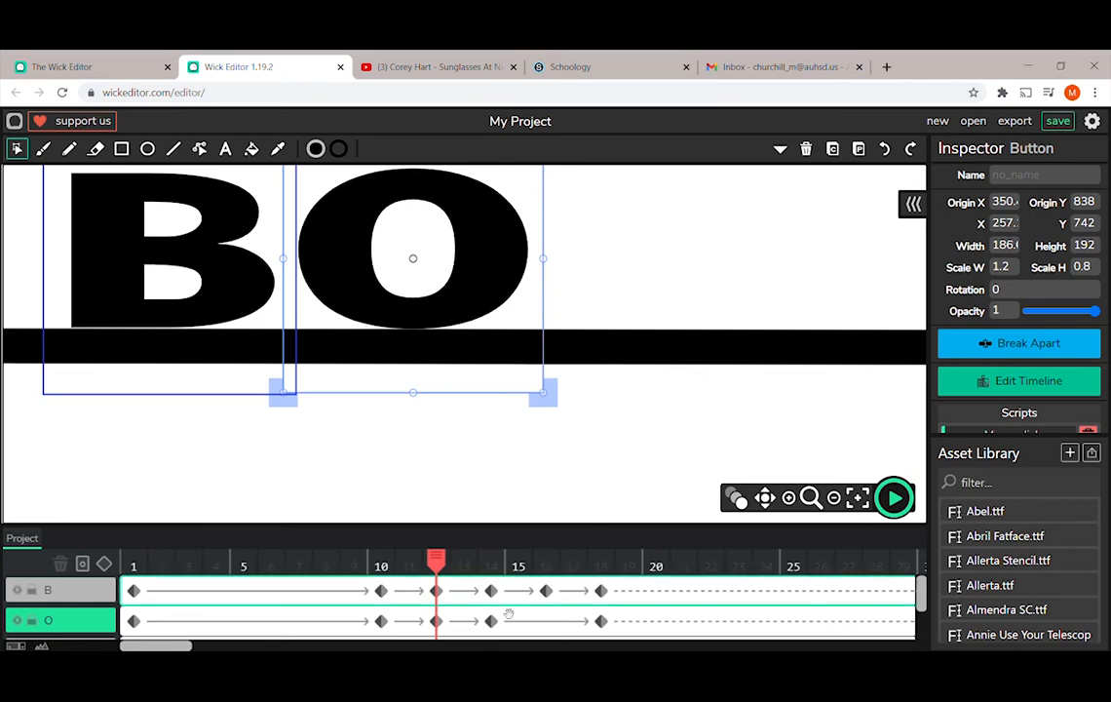
# Step: At frame 16 of layer O, squash the O button slightly to Scale W 1.1 and Scale H 0.9
pyautogui.click(551, 626)
pyautogui.click(441, 362)
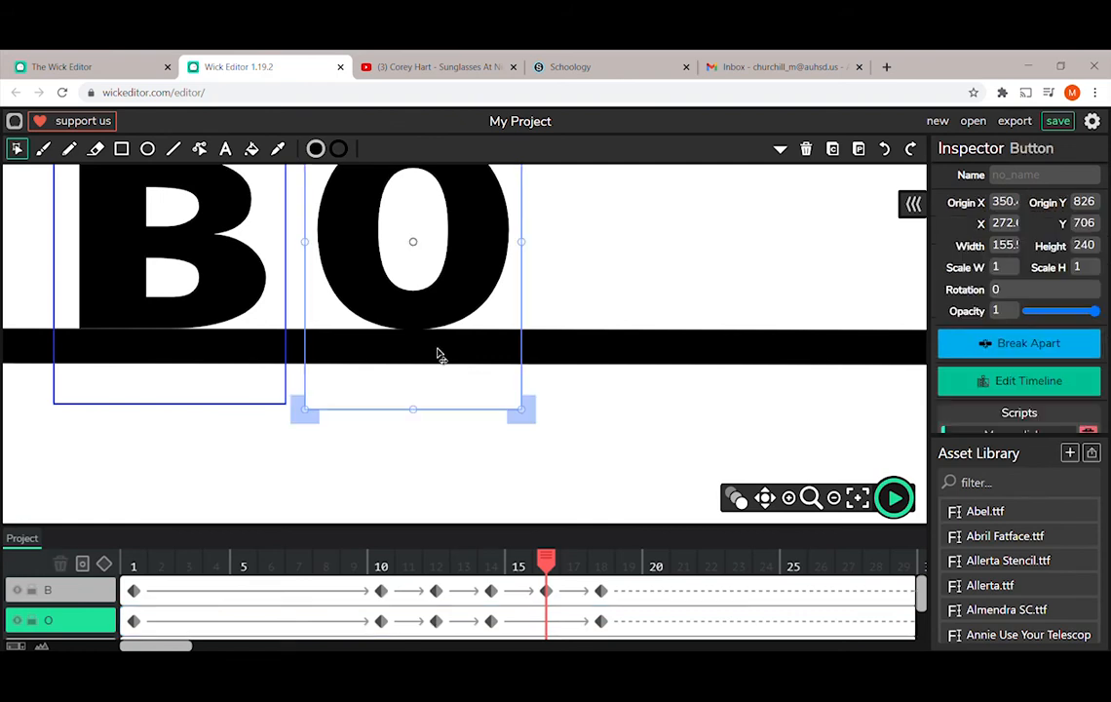
pyautogui.click(996, 268)
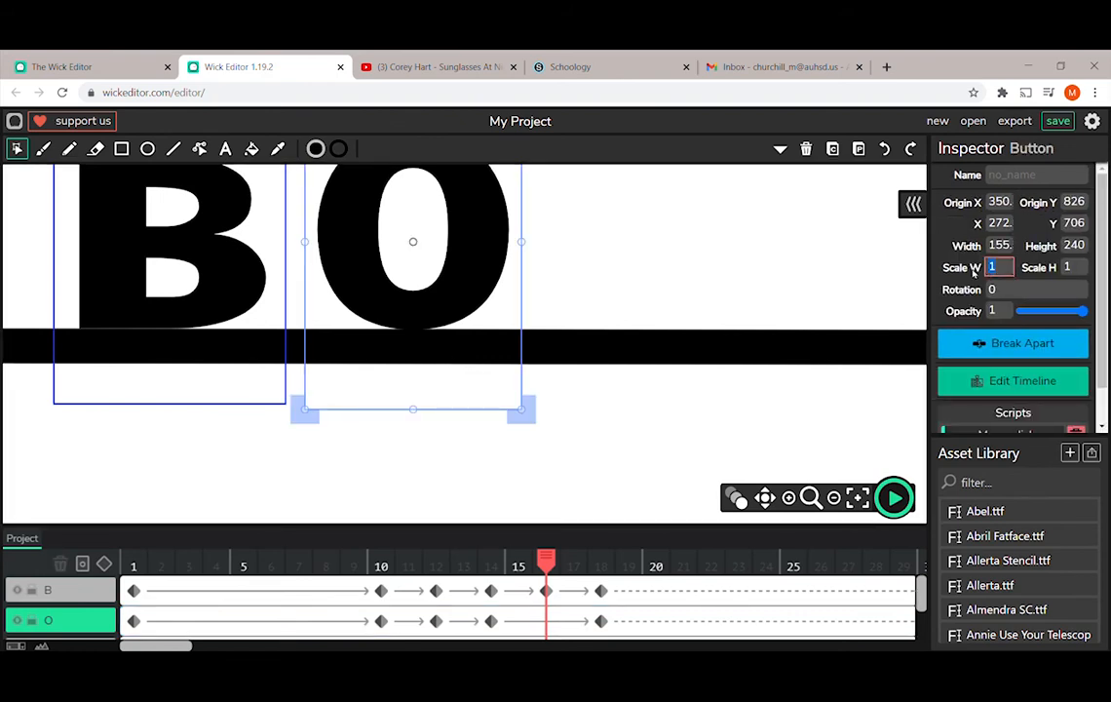
pyautogui.write('.1')
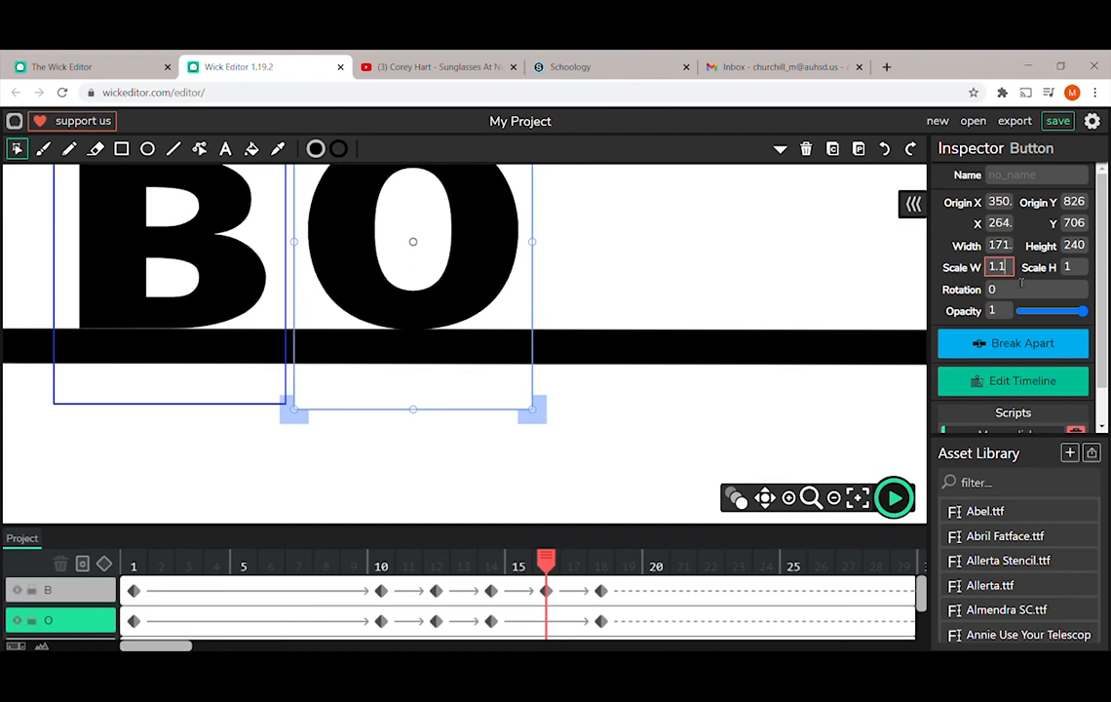
pyautogui.click(1076, 272)
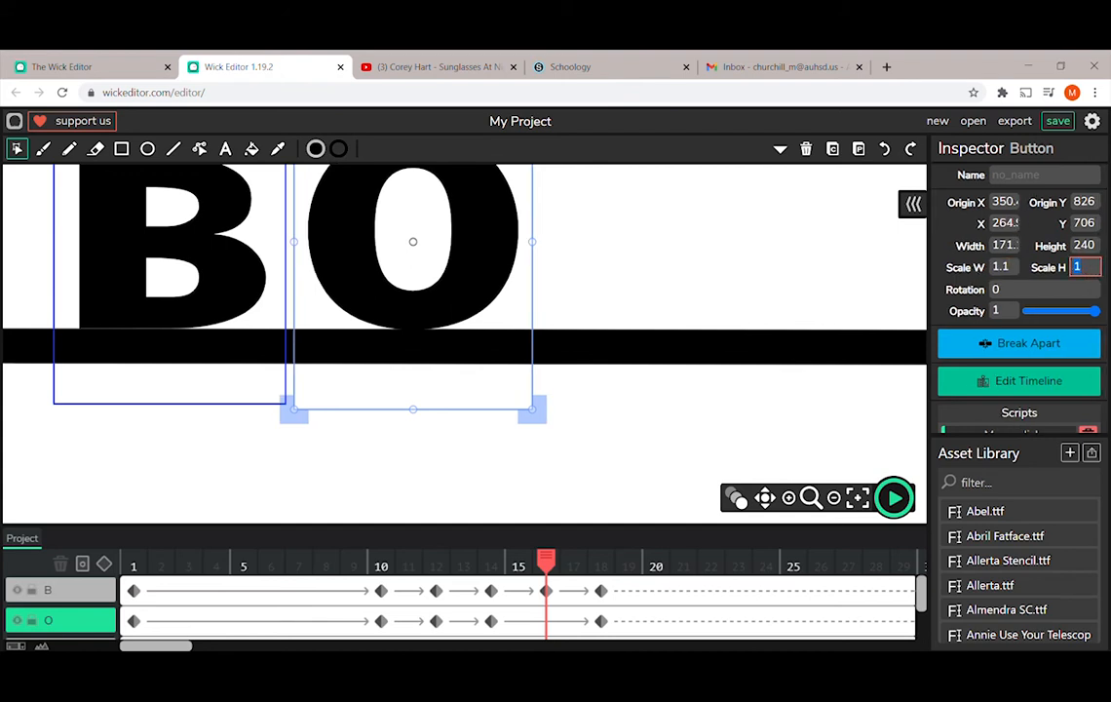
pyautogui.write('0.9')
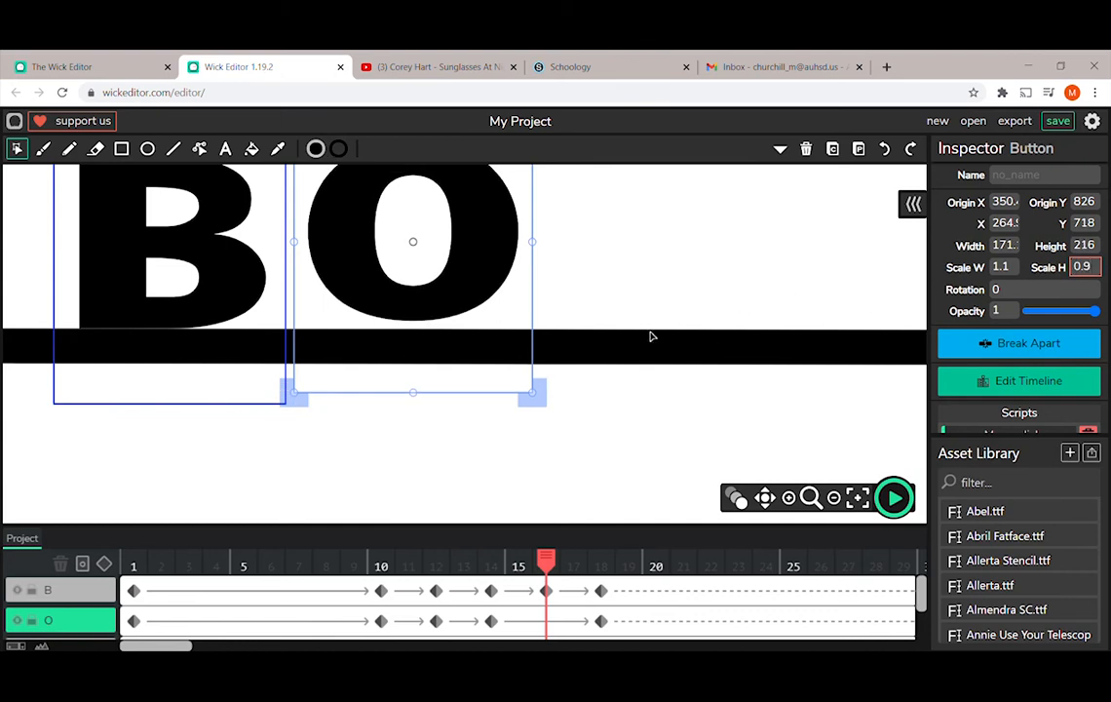
# Step: Nudge the O button down at frame 16 to Y 724 so its bottom edge touches the line
pyautogui.click(479, 322)
pyautogui.press('Down')
pyautogui.press('Down')
pyautogui.press('Down')
pyautogui.press('Down')
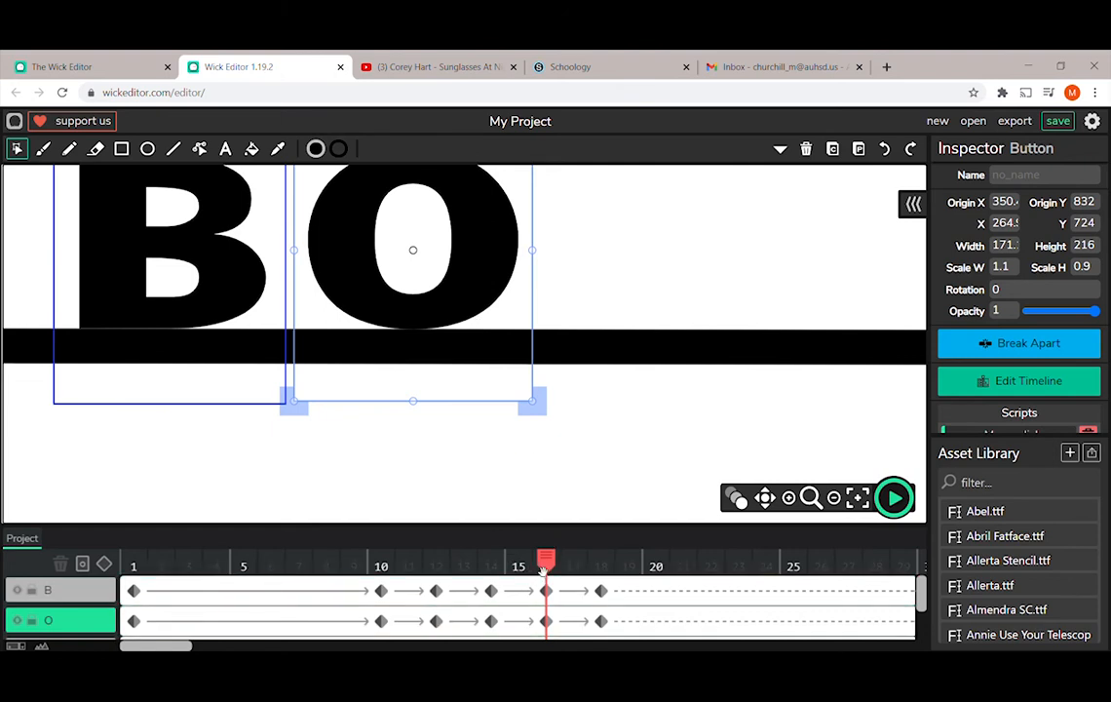
# Step: Preview the B and O drop and squash animation from frame 1, and return the playhead to frame 1
pyautogui.moveTo(543, 570); pyautogui.dragTo(478, 577)
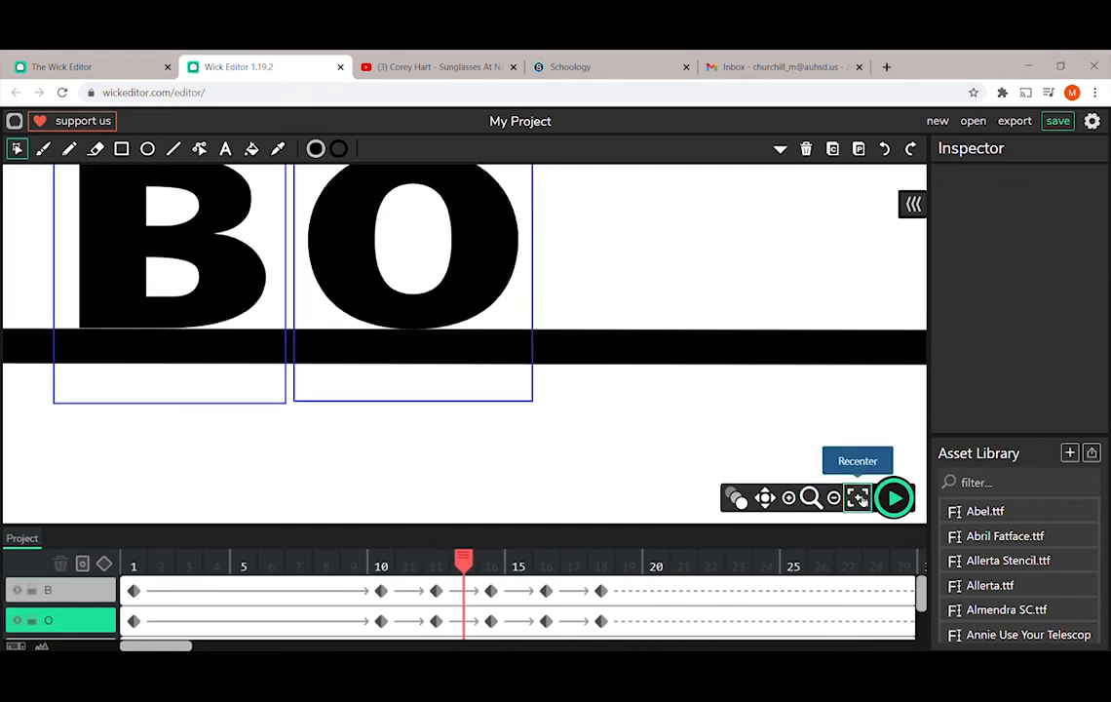
pyautogui.click(858, 498)
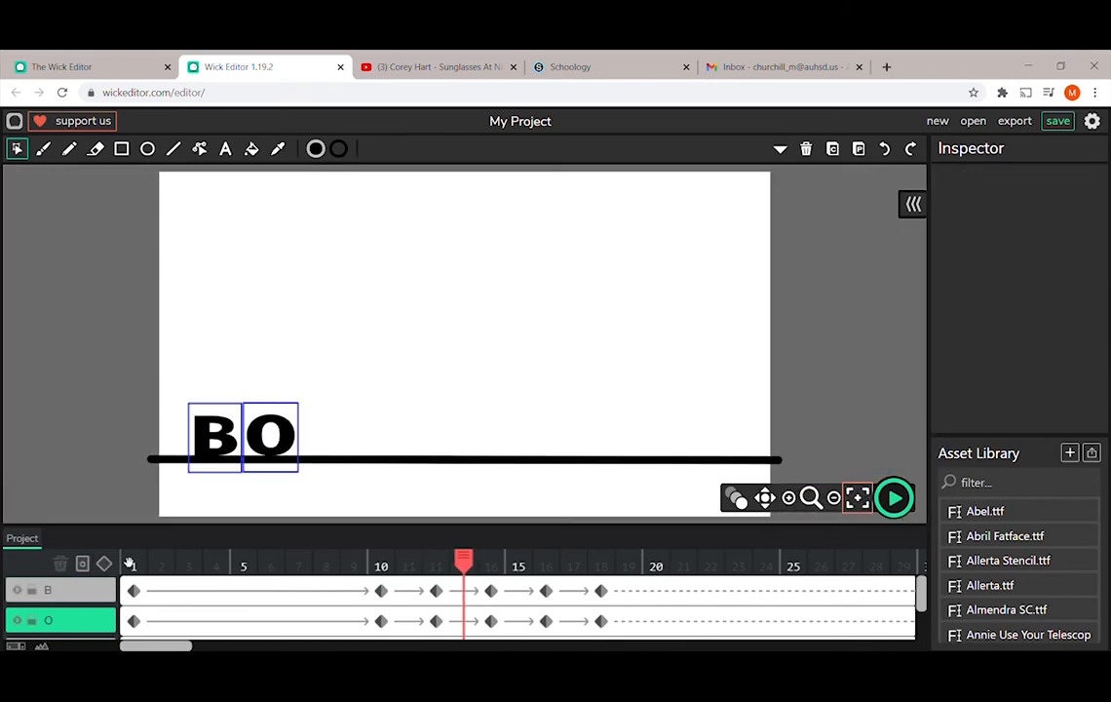
pyautogui.click(130, 565)
pyautogui.click(894, 498)
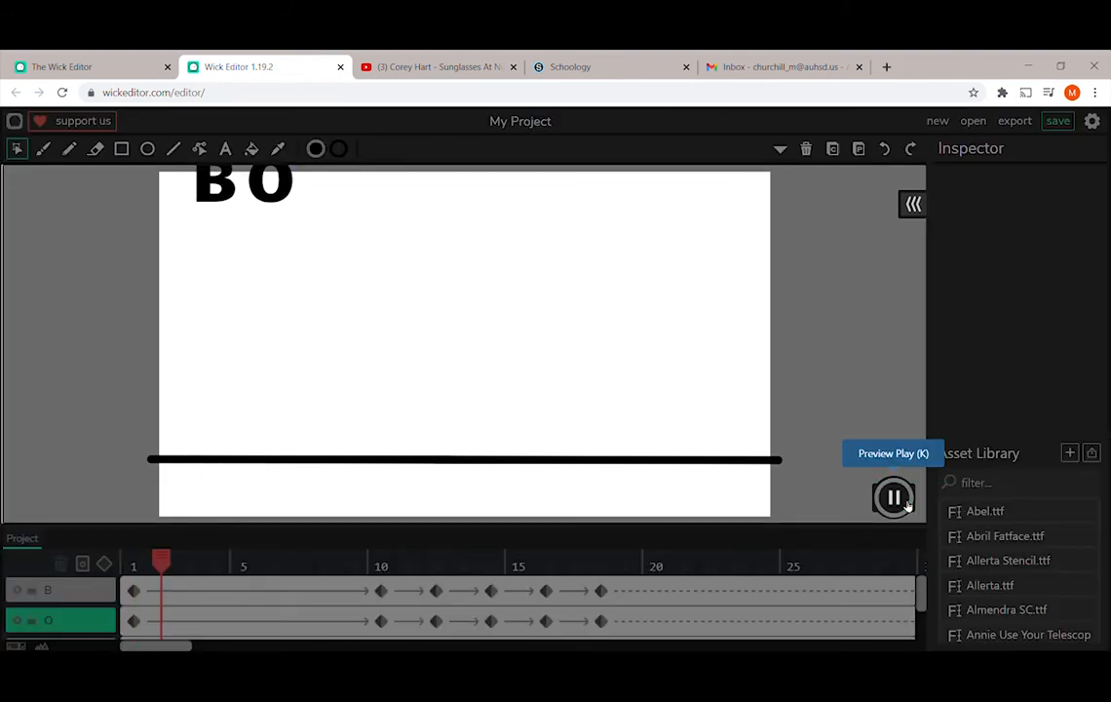
pyautogui.click(894, 498)
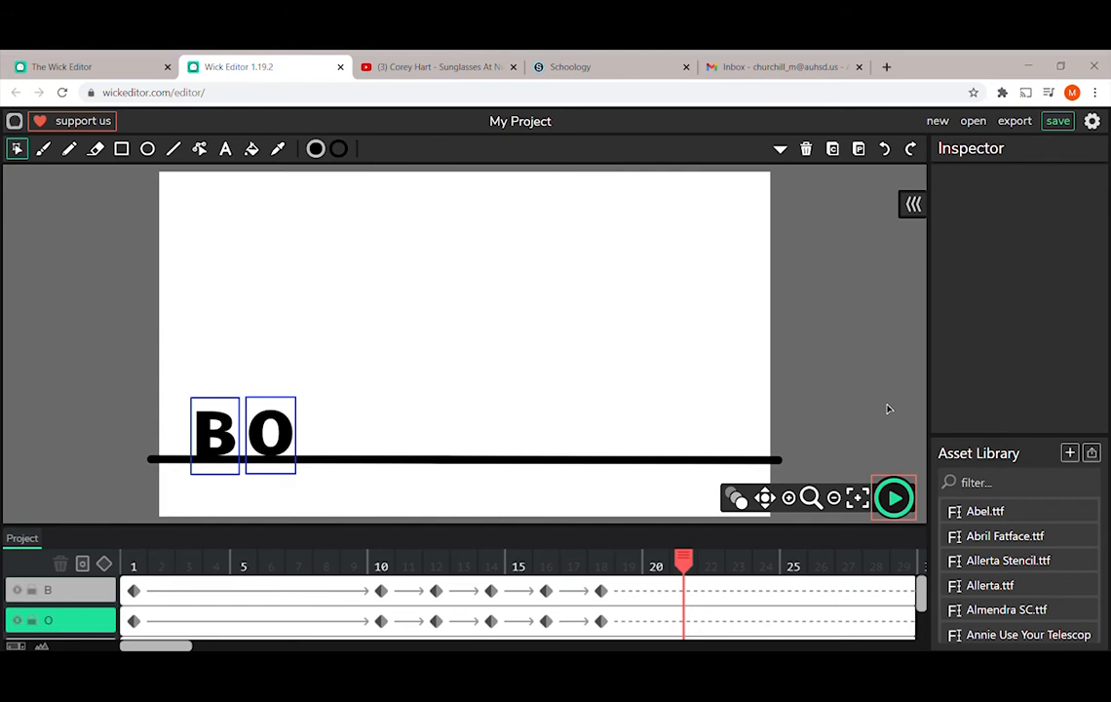
pyautogui.moveTo(683, 563); pyautogui.dragTo(144, 606)
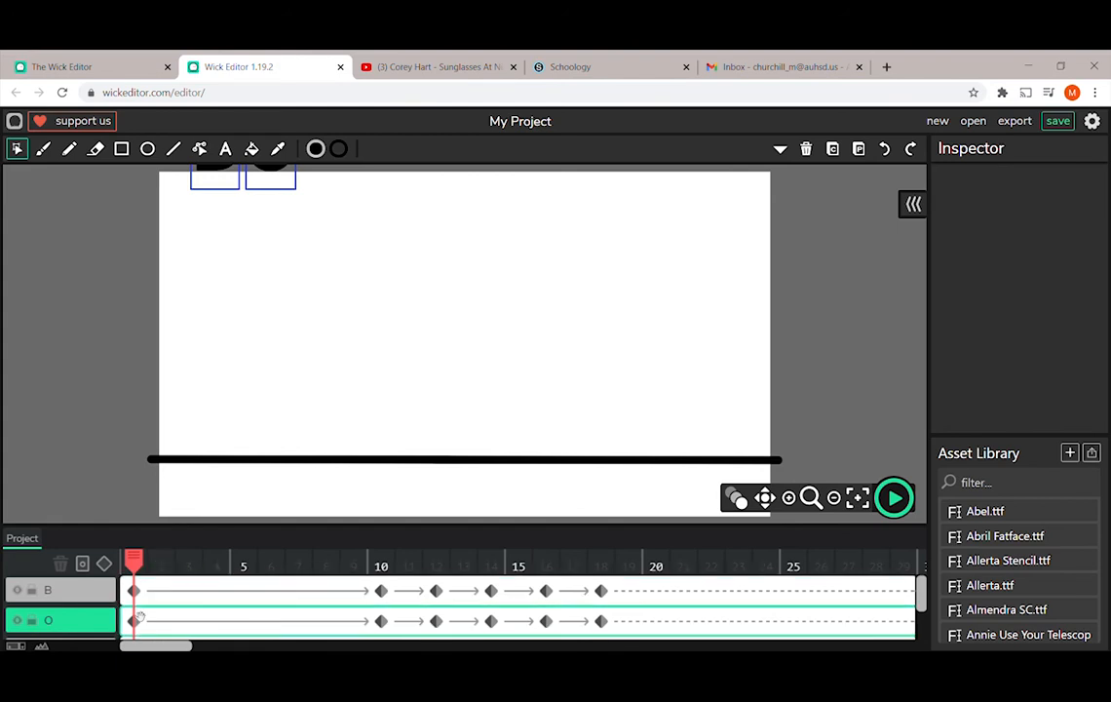
# Step: Set the easing type of layer B's tween at frame 1 to in and scrub through the drop
pyautogui.click(133, 591)
pyautogui.scroll(-2, 528, 256)
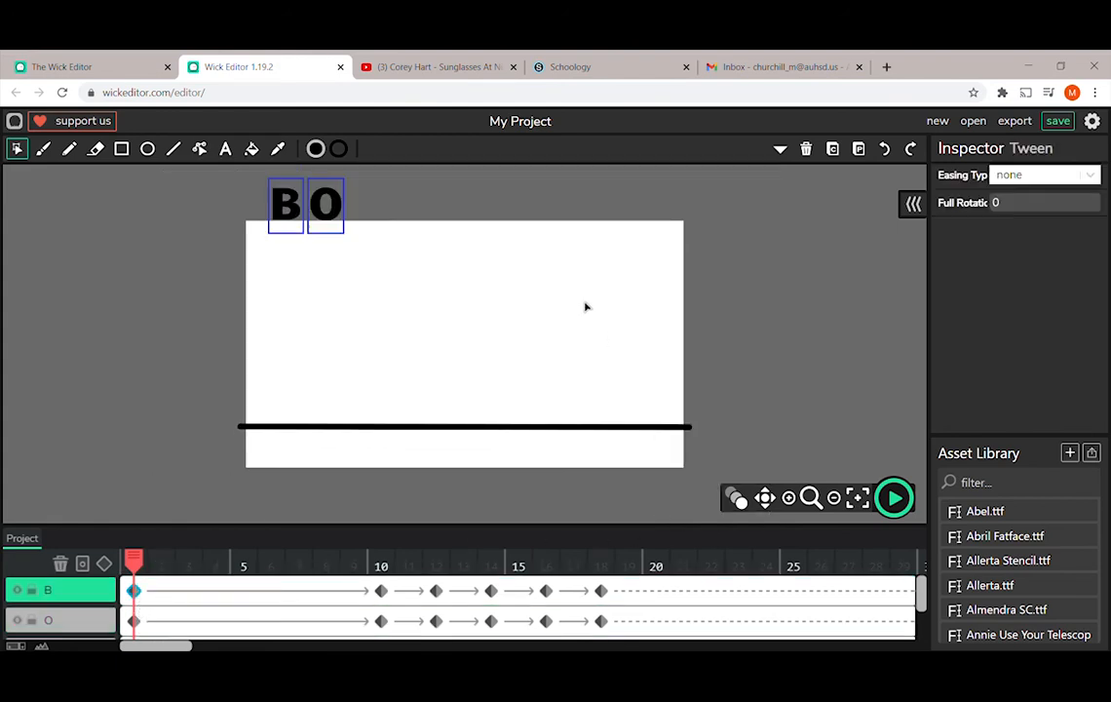
pyautogui.click(286, 212)
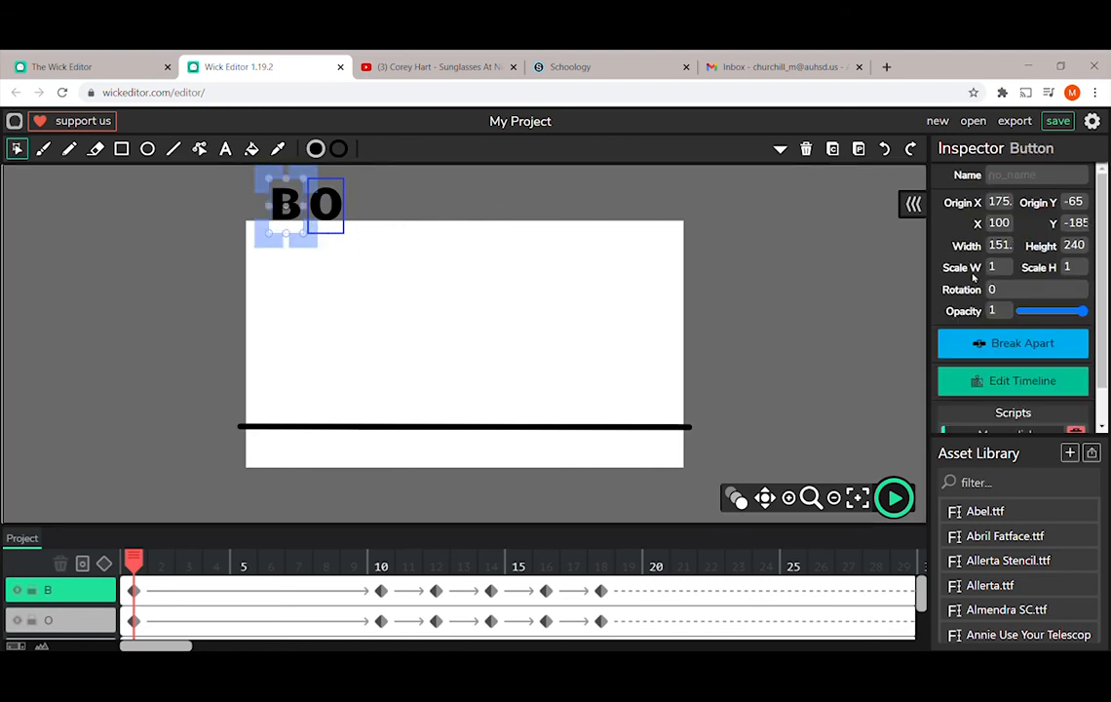
pyautogui.scroll(-1, 1016, 353)
pyautogui.scroll(1, 1016, 353)
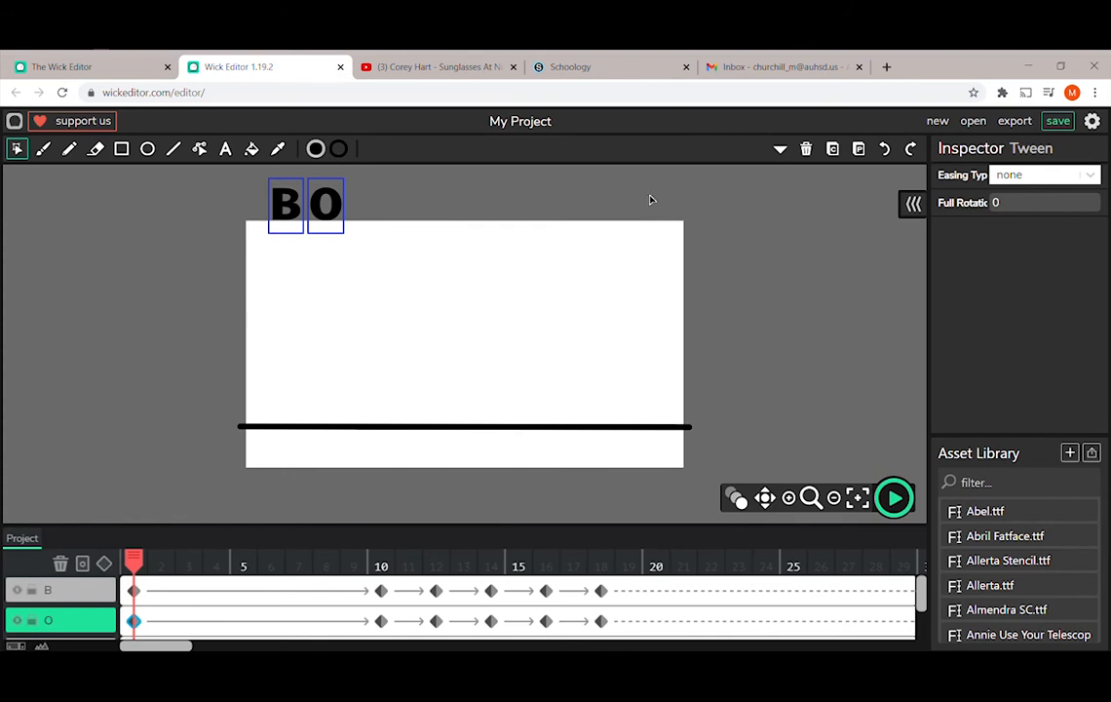
pyautogui.click(136, 591)
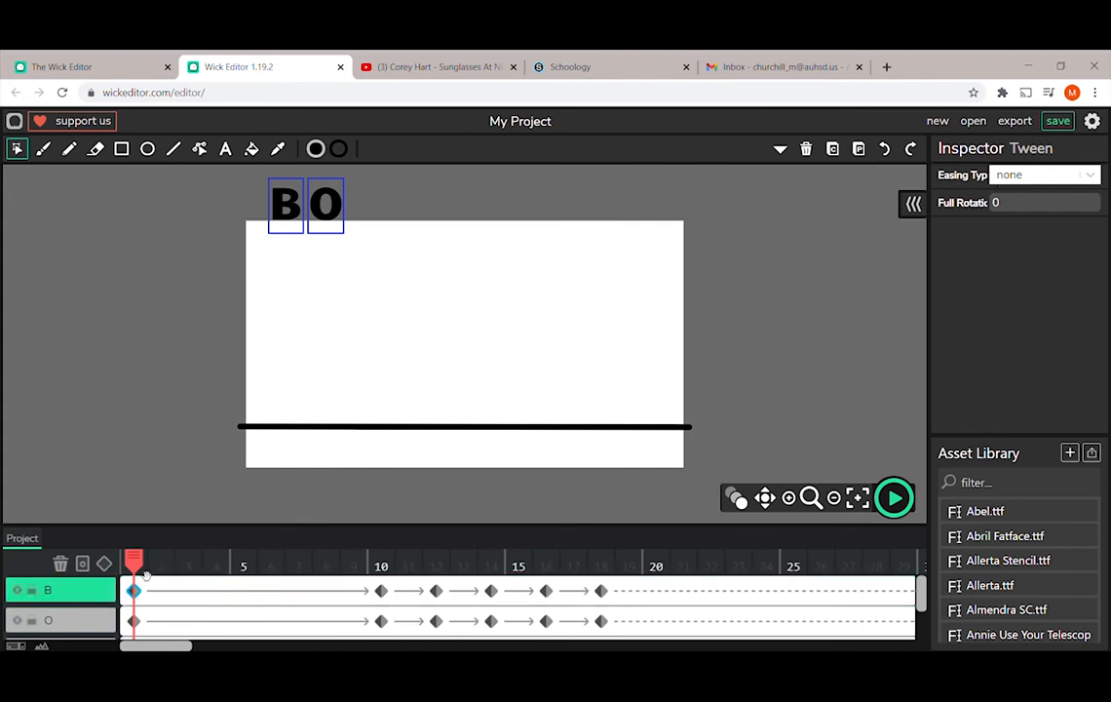
pyautogui.moveTo(134, 563)
pyautogui.mouseDown()
pyautogui.moveTo(379, 570)
pyautogui.moveTo(135, 570)
pyautogui.mouseUp()
pyautogui.click(1013, 179)
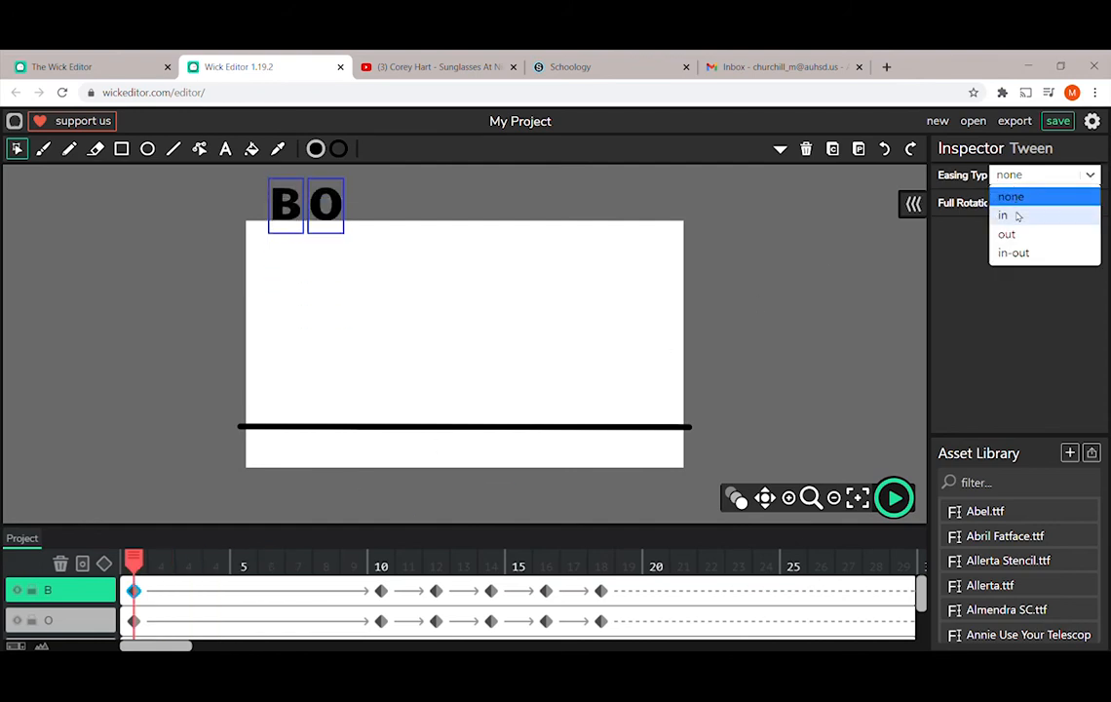
pyautogui.click(1008, 216)
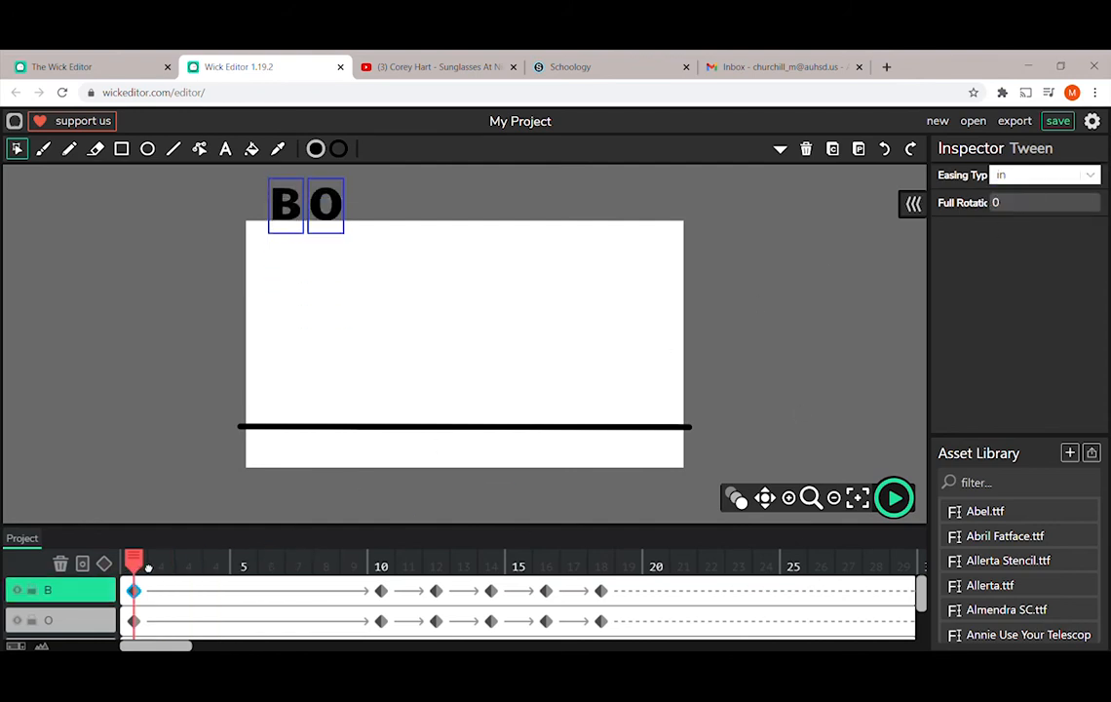
pyautogui.moveTo(142, 567); pyautogui.dragTo(143, 598)
# Step: Set the easing type of layer B's frame 1 tween to none and scrub through the drop to compare
pyautogui.click(1029, 177)
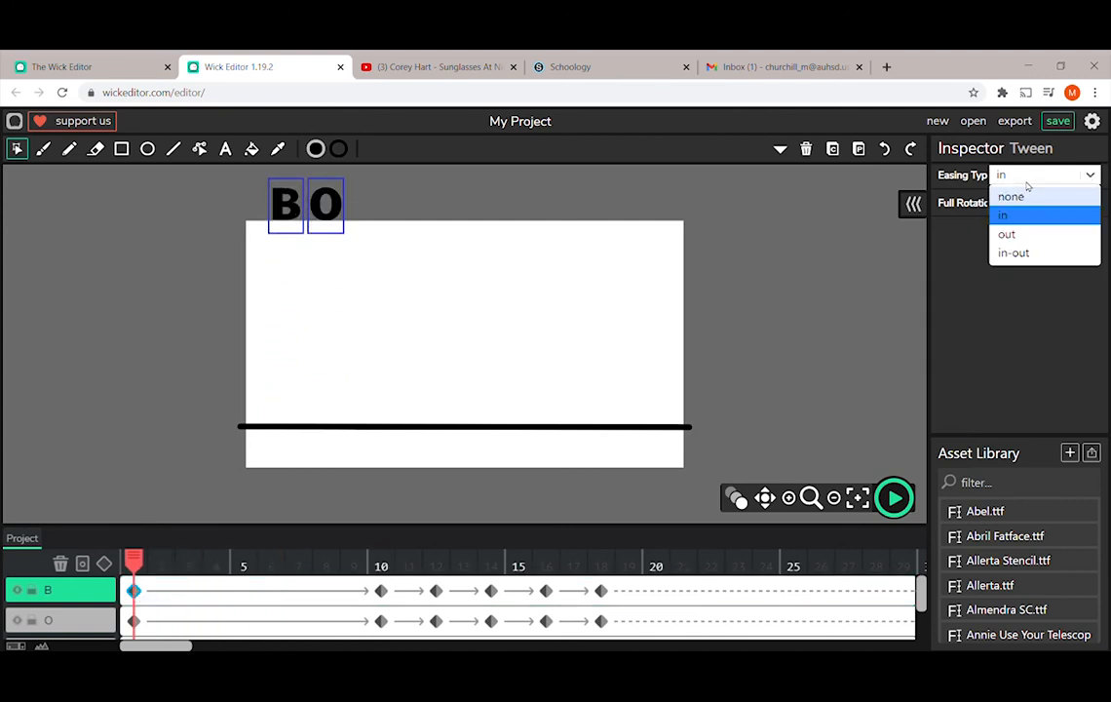
pyautogui.click(1013, 197)
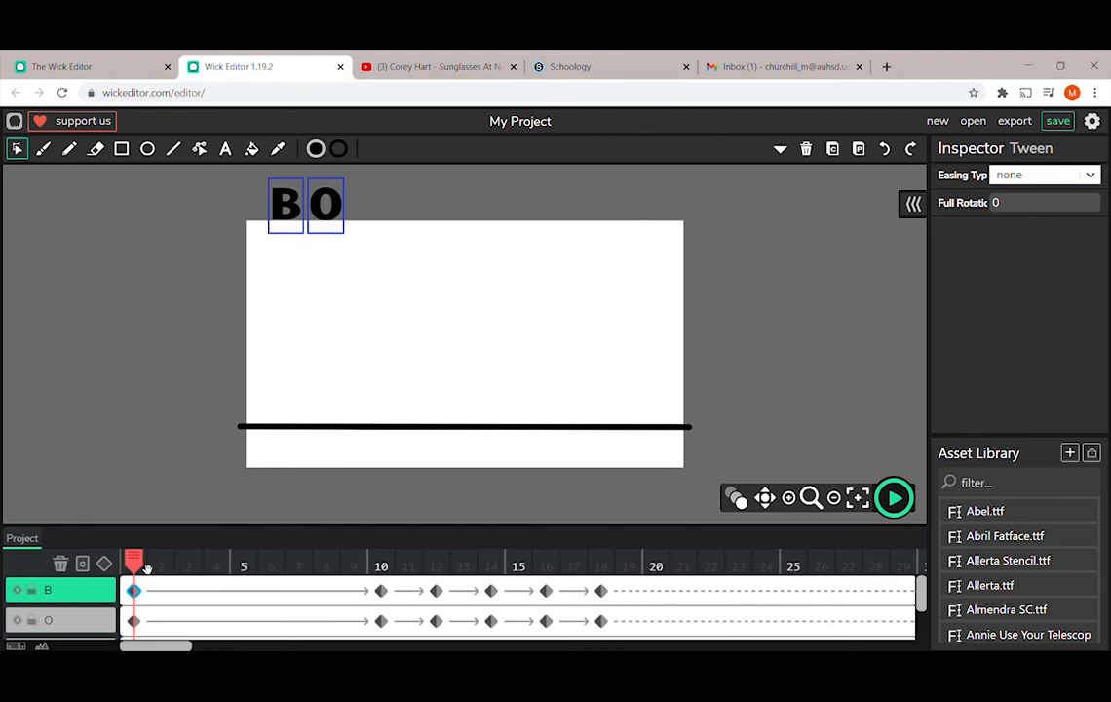
pyautogui.moveTo(145, 568)
pyautogui.mouseDown()
pyautogui.moveTo(152, 575)
pyautogui.moveTo(136, 577)
pyautogui.mouseUp()
# Step: Try the out easing type on layer B's frame 1 tween and scrub through the drop
pyautogui.click(996, 177)
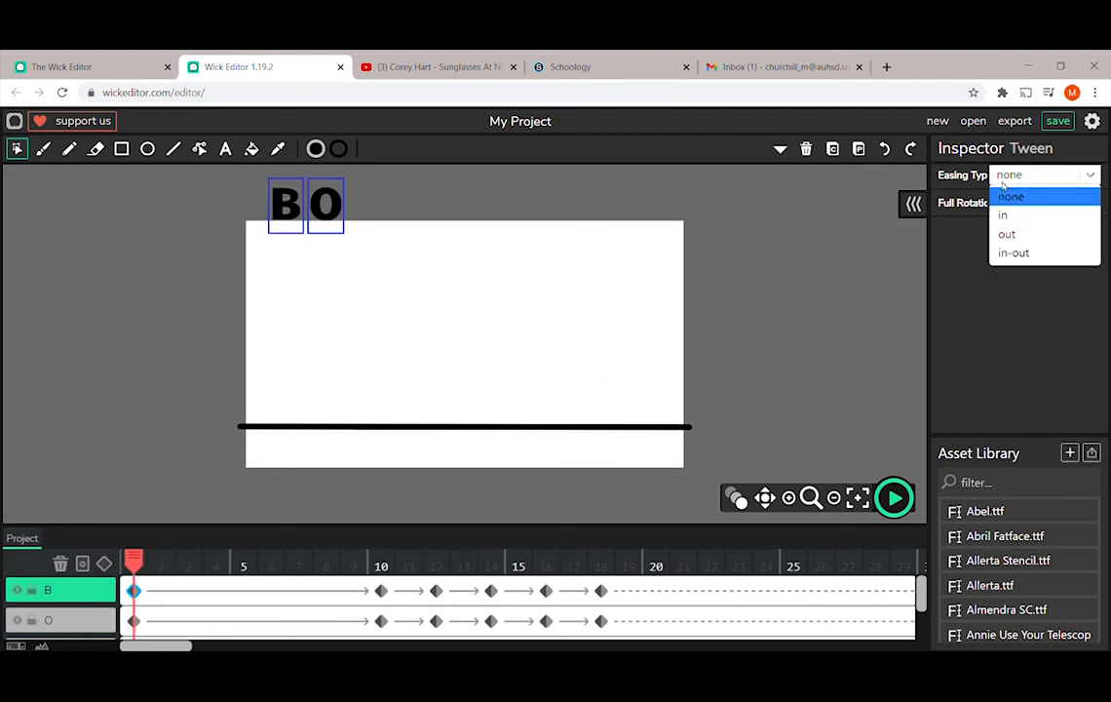
pyautogui.click(1007, 235)
pyautogui.moveTo(145, 565); pyautogui.dragTo(123, 601)
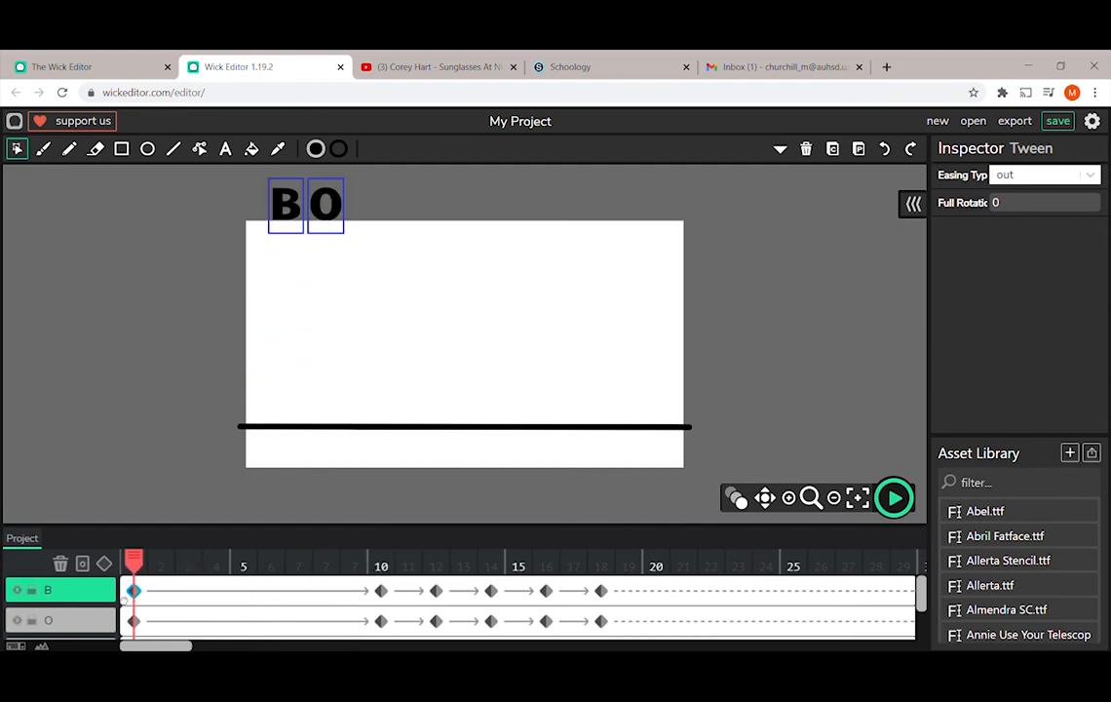
# Step: Set the easing type of the frame 1 tweens on layers B and O to in-out
pyautogui.click(1014, 176)
pyautogui.click(1012, 250)
pyautogui.moveTo(140, 563)
pyautogui.mouseDown()
pyautogui.moveTo(379, 573)
pyautogui.moveTo(142, 578)
pyautogui.mouseUp()
pyautogui.click(1001, 177)
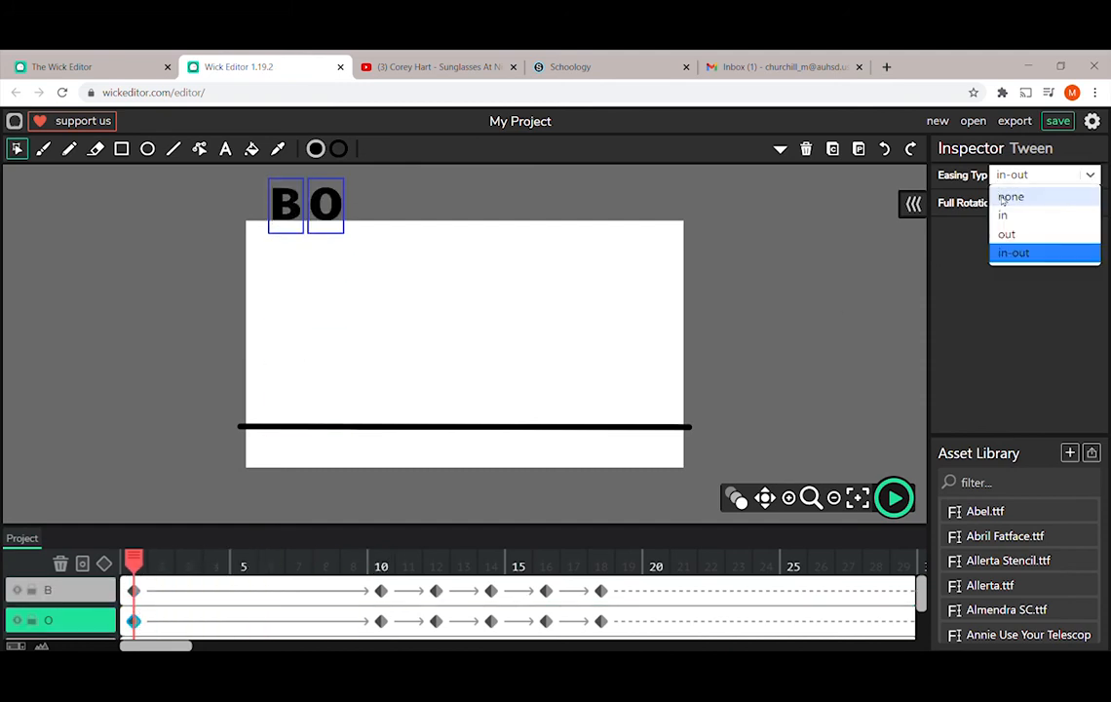
pyautogui.click(1009, 253)
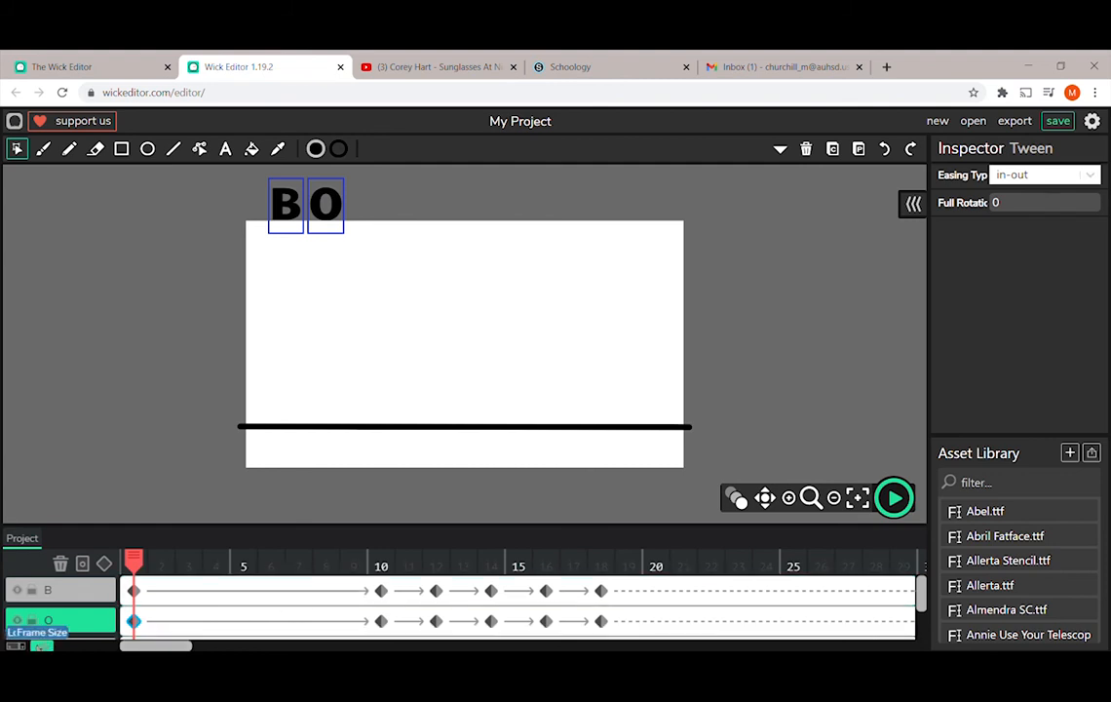
# Step: Switch the timeline to a smaller frame size and shorten layer O's frame to a length of 29, matching layer B
pyautogui.click(42, 646)
pyautogui.click(35, 639)
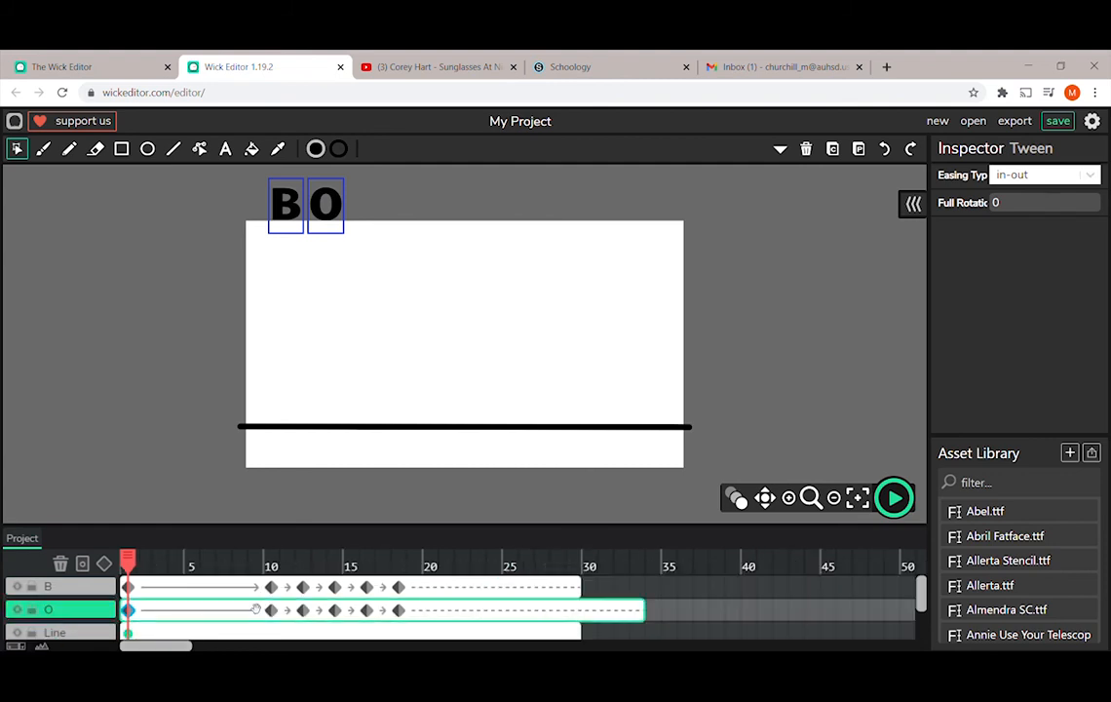
pyautogui.moveTo(643, 615); pyautogui.dragTo(582, 621)
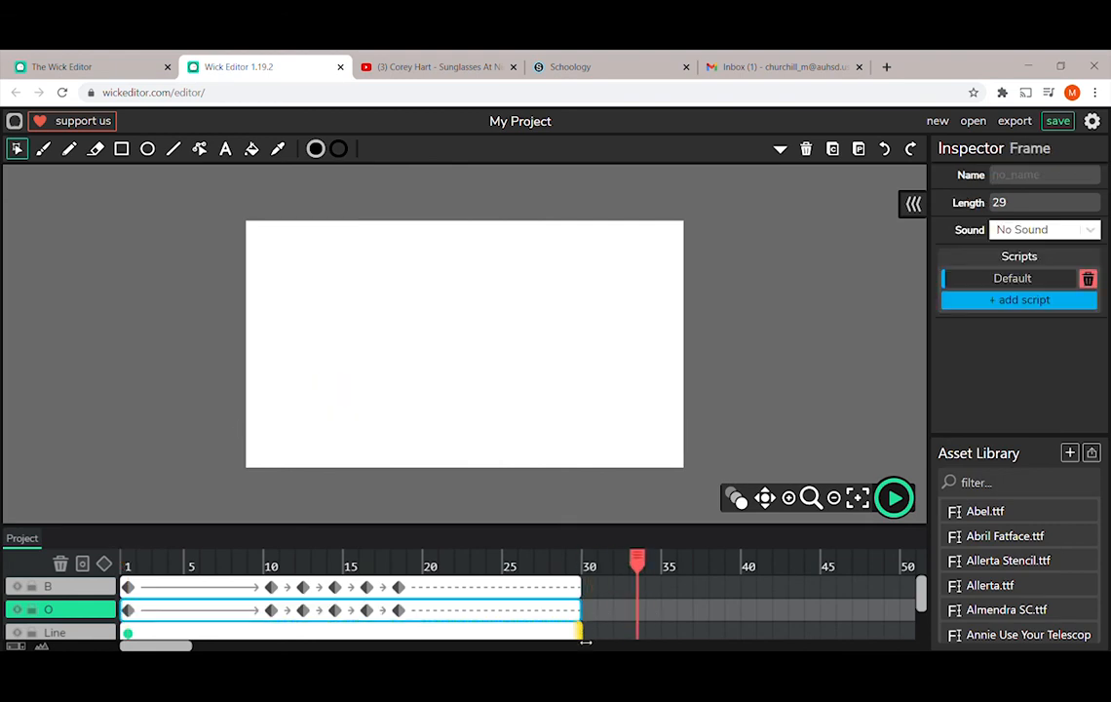
# Step: Shift layer O's entire tweened frame later in the timeline so it starts at frame 5
pyautogui.click(237, 624)
pyautogui.click(204, 620)
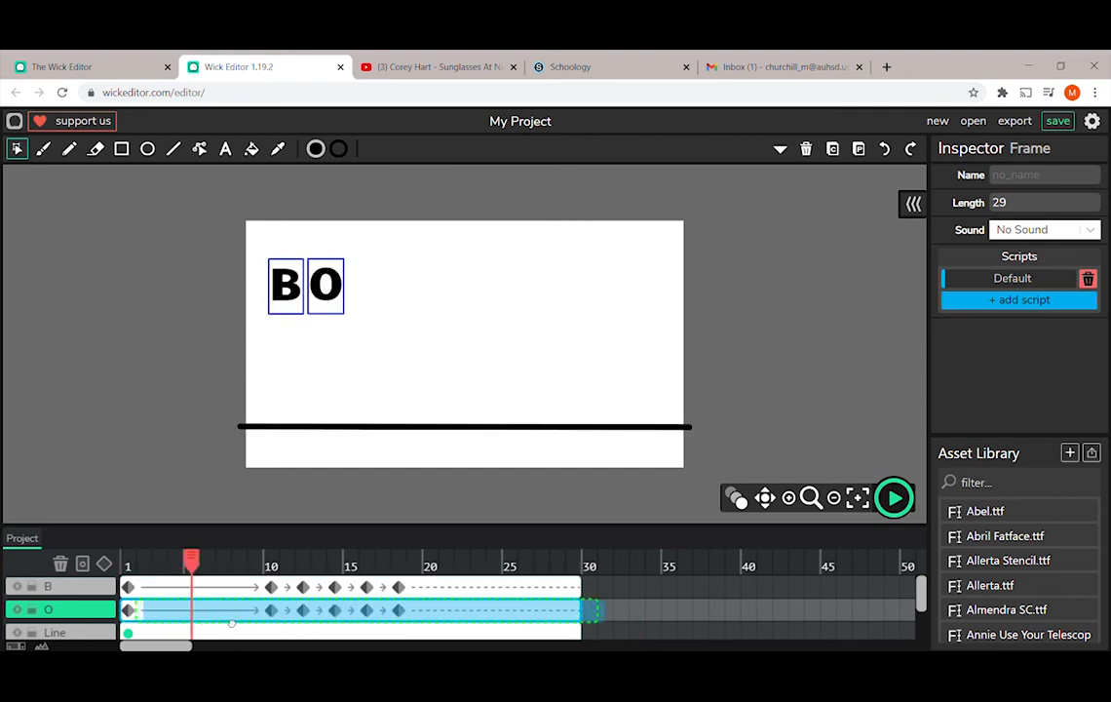
pyautogui.moveTo(238, 624); pyautogui.dragTo(261, 616)
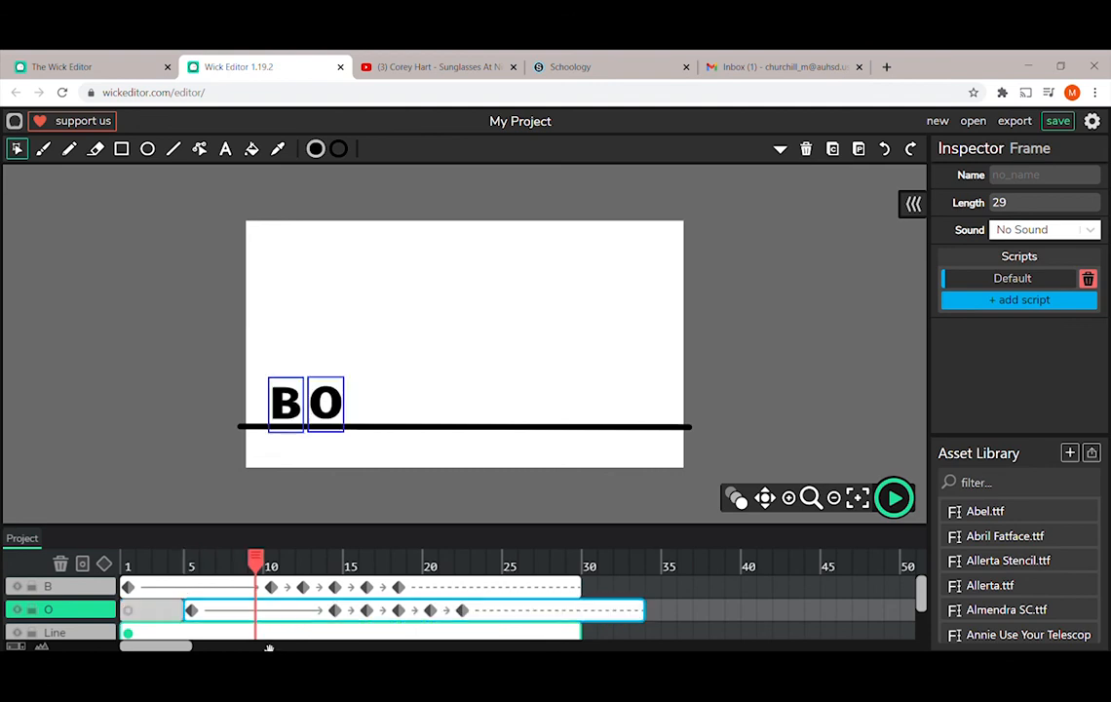
# Step: Extend layer B's frame to end at frame 44 and lengthen layer O's tweened frame to 40 so both end together
pyautogui.moveTo(244, 571); pyautogui.dragTo(826, 592)
pyautogui.moveTo(650, 615); pyautogui.dragTo(819, 612)
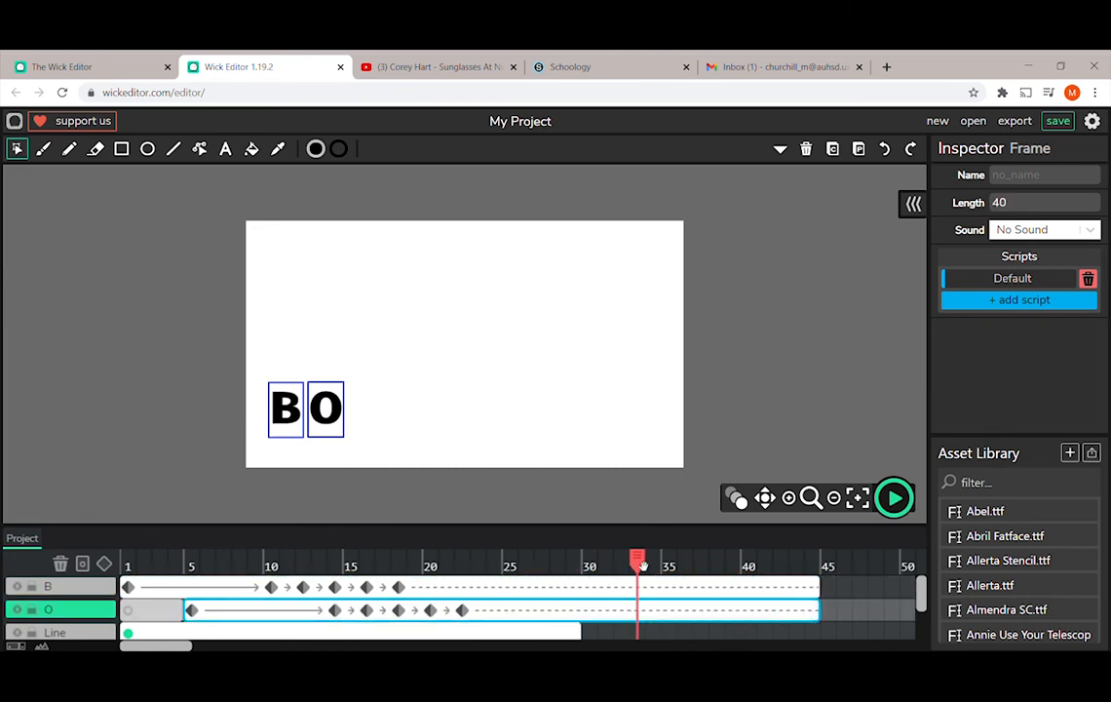
pyautogui.moveTo(642, 565); pyautogui.dragTo(350, 591)
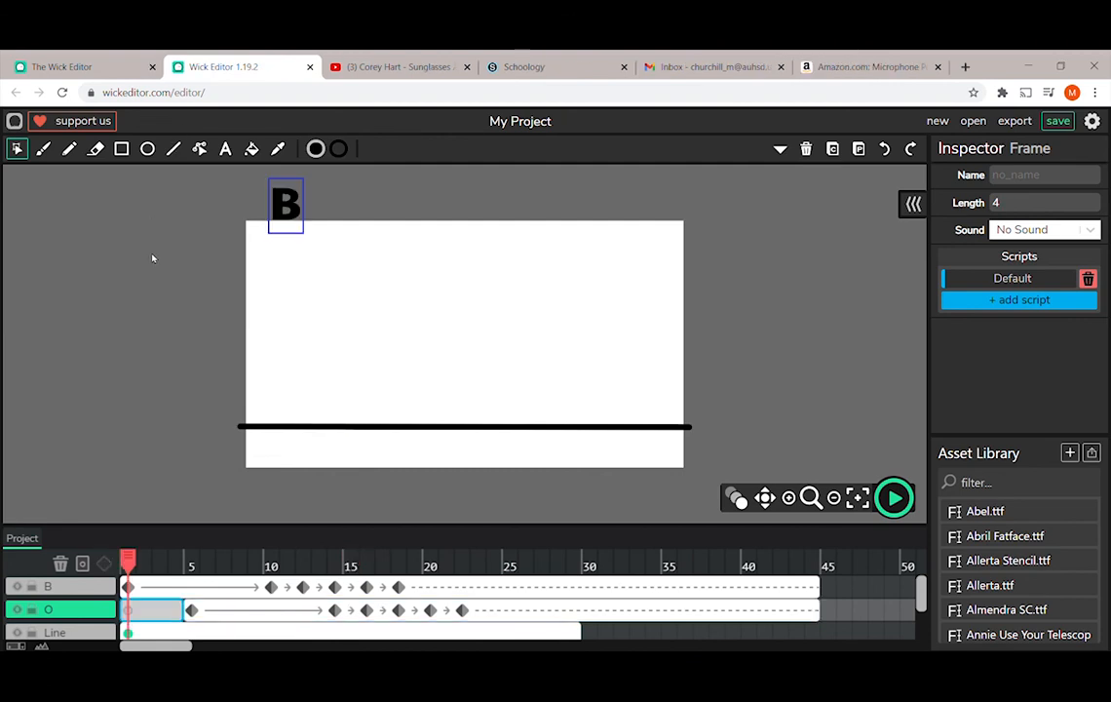
# Step: Copy the O button from its frame 5 starting pose and paste it in place into layer O's empty frame before the drop
pyautogui.moveTo(138, 571); pyautogui.dragTo(175, 571)
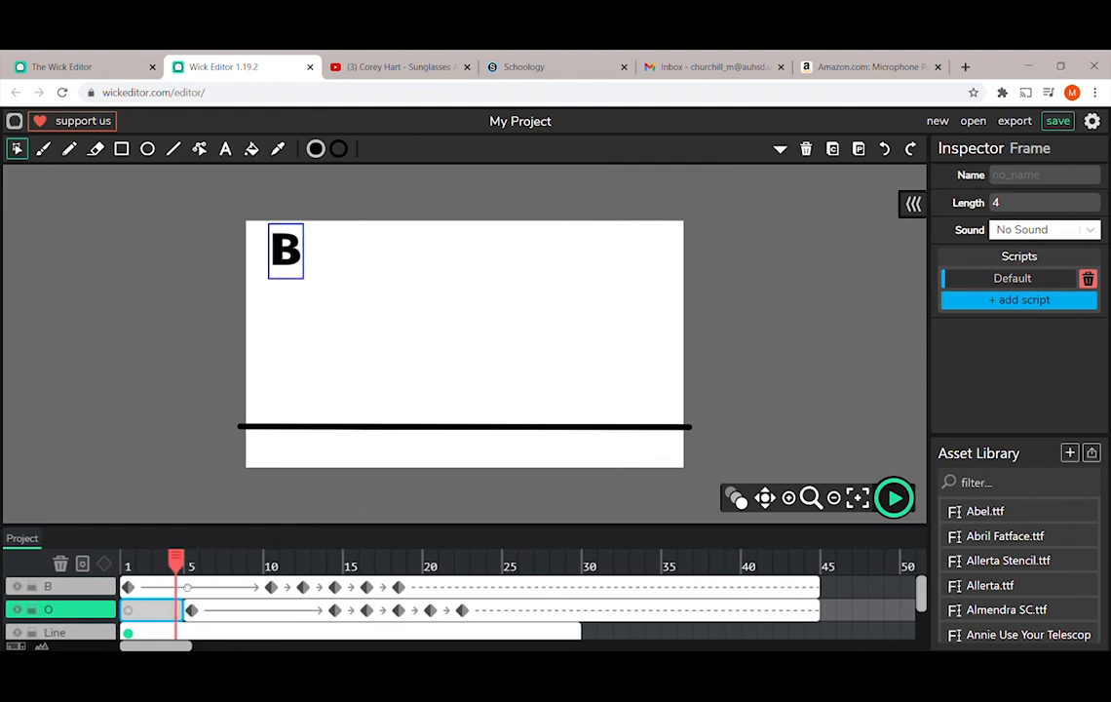
pyautogui.click(192, 567)
pyautogui.click(193, 611)
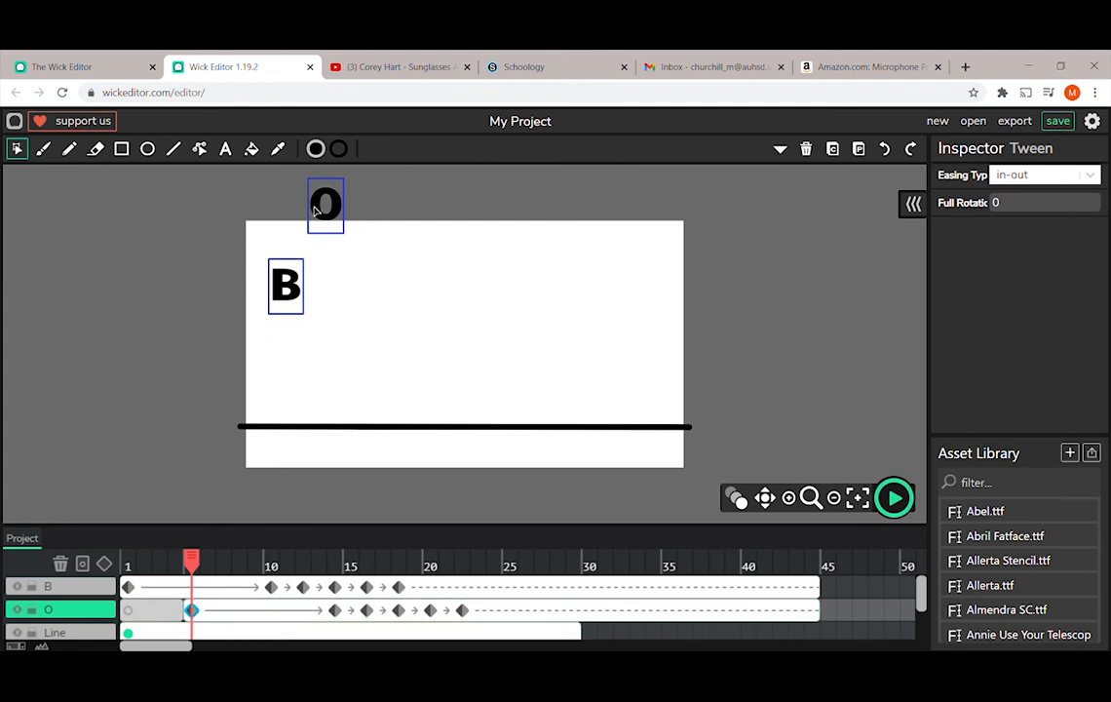
pyautogui.click(315, 211)
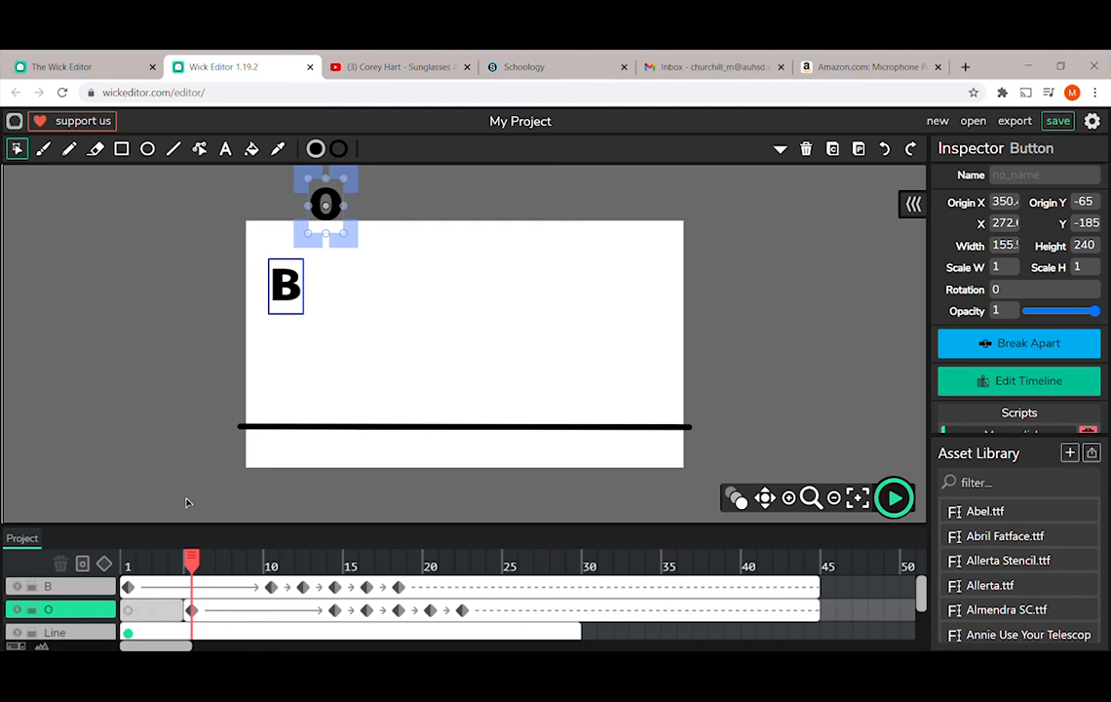
pyautogui.moveTo(195, 563); pyautogui.dragTo(161, 564)
pyautogui.click(154, 620)
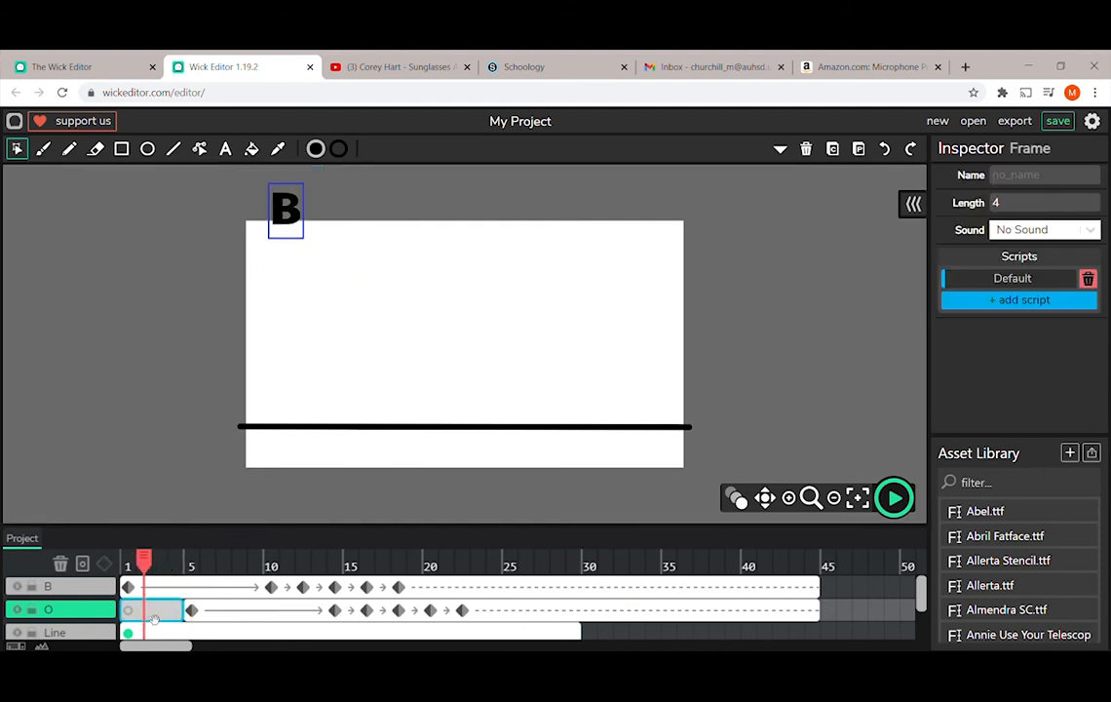
pyautogui.hotkey('ctrl', 'v')
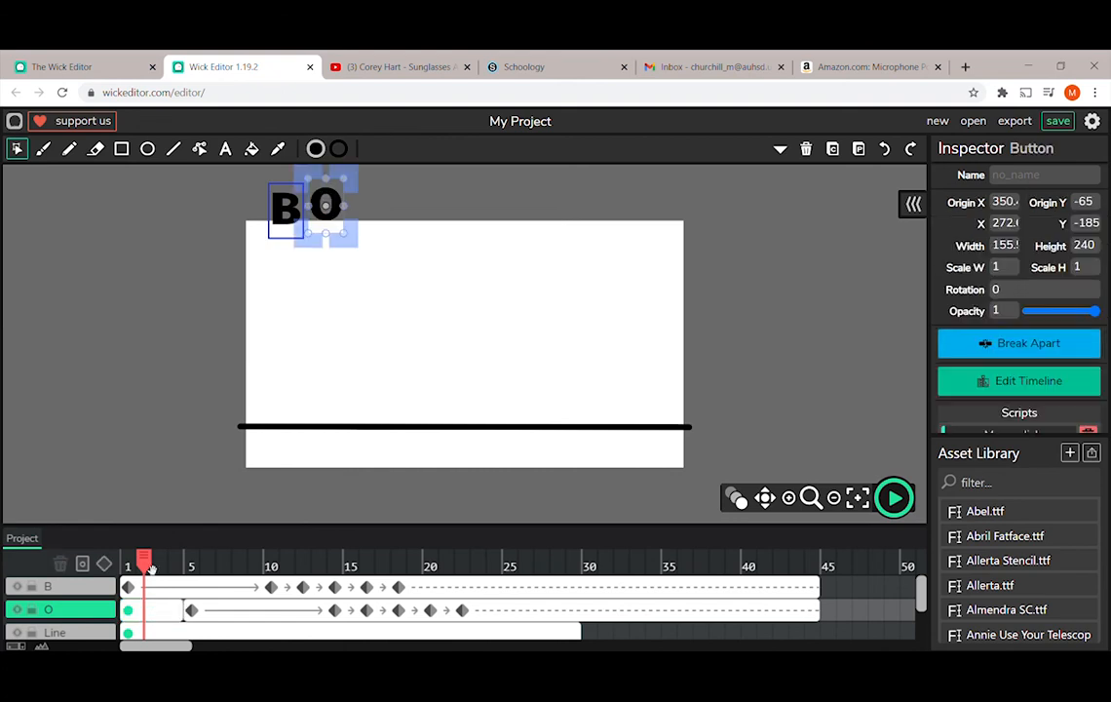
pyautogui.moveTo(149, 569); pyautogui.dragTo(382, 612)
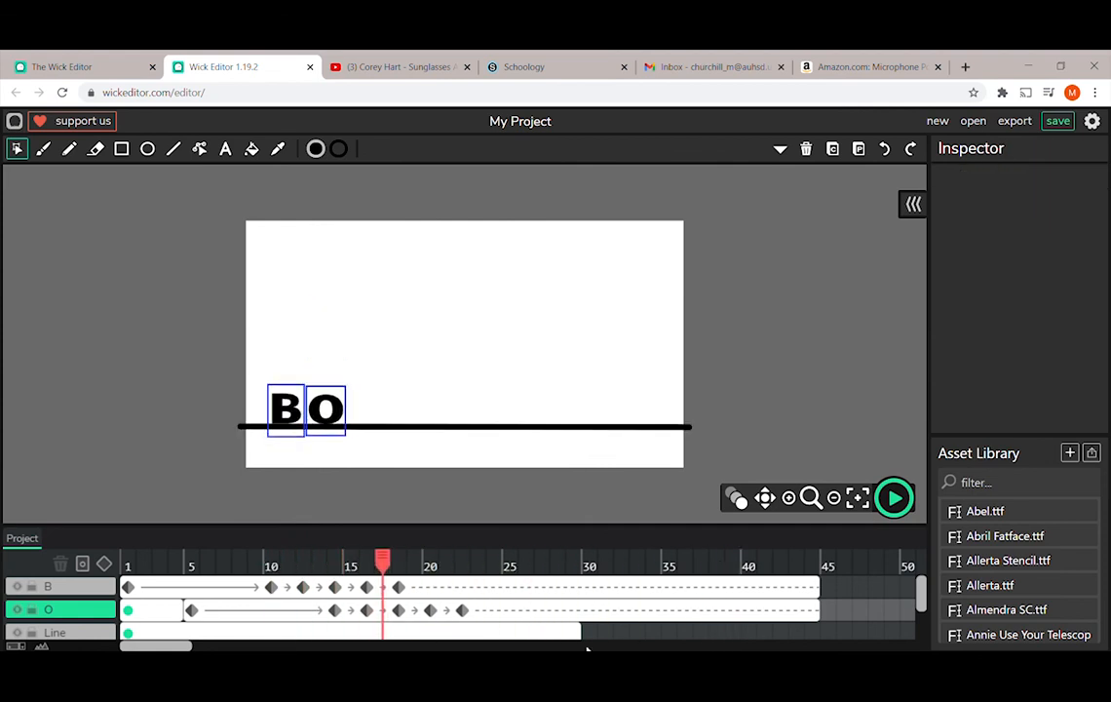
# Step: Extend the Line layer's frame to a length of 44 to match the letter layers, and scrub back through the animation
pyautogui.moveTo(582, 636); pyautogui.dragTo(821, 634)
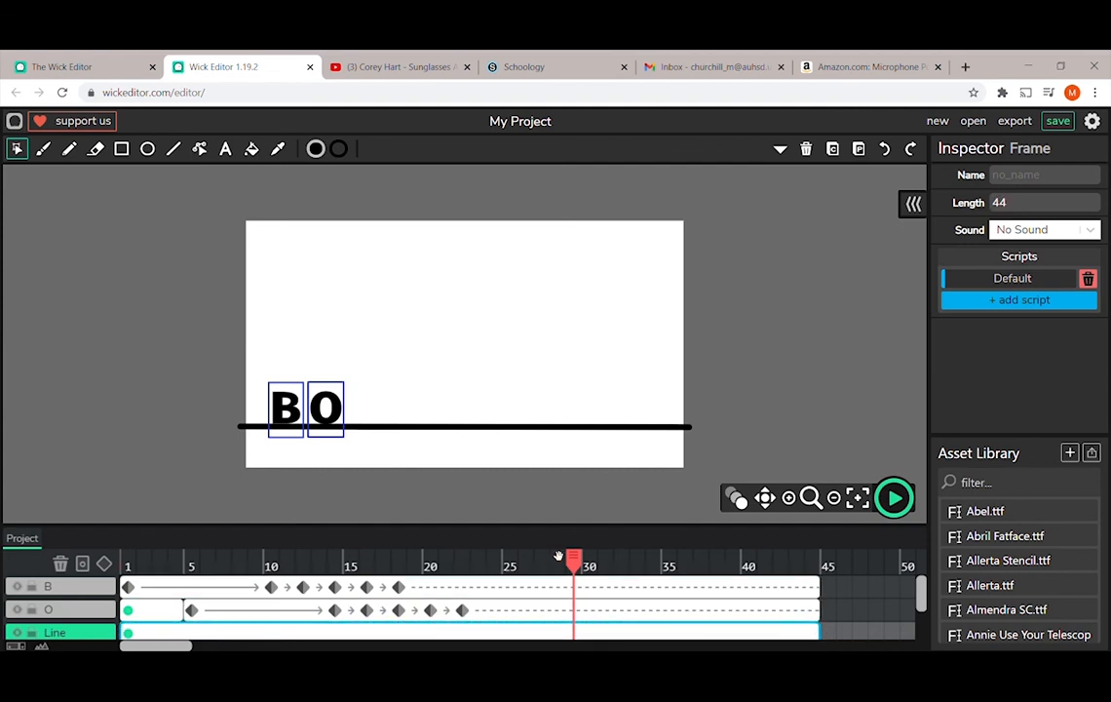
pyautogui.moveTo(578, 564)
pyautogui.mouseDown()
pyautogui.moveTo(238, 563)
pyautogui.moveTo(558, 565)
pyautogui.mouseUp()
pyautogui.moveTo(282, 600); pyautogui.dragTo(154, 620)
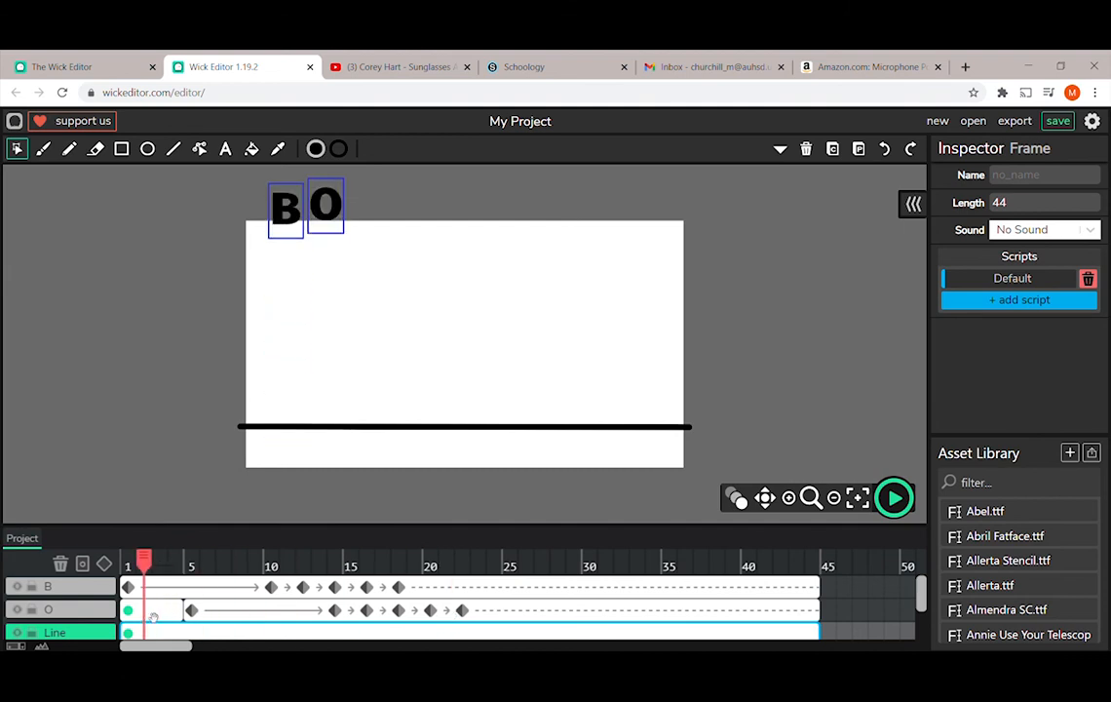